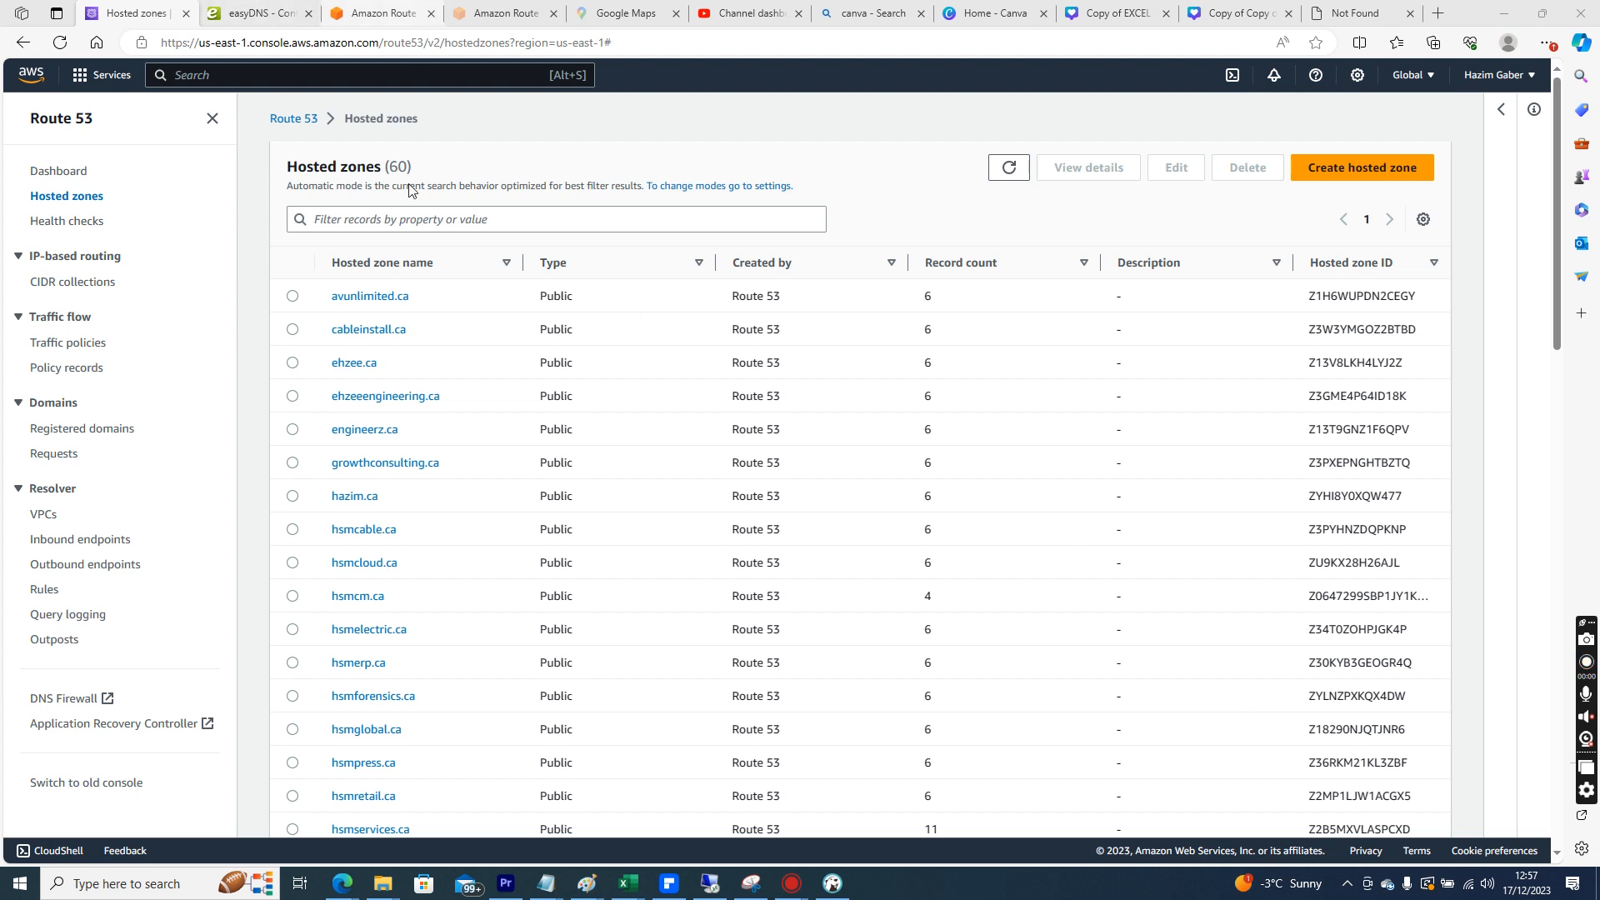
# Review the Amazon Route 53 pricing for standard queries and for hosted zones and records
pyautogui.click(407, 10)
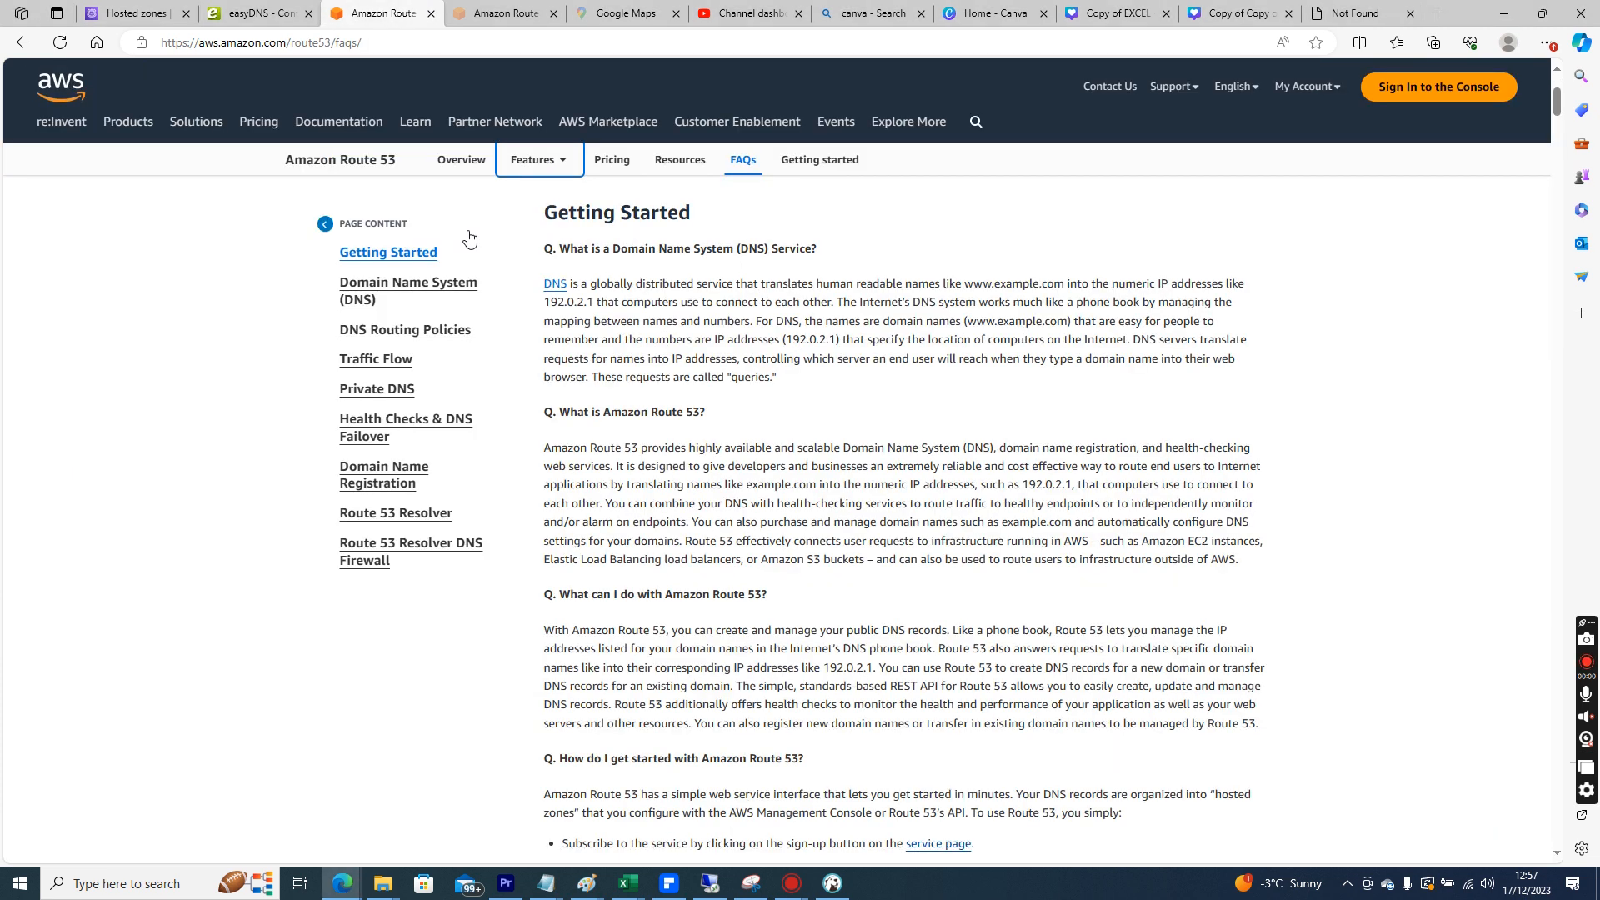
pyautogui.click(613, 160)
pyautogui.moveTo(1556, 318)
pyautogui.mouseDown()
pyautogui.moveTo(1576, 474)
pyautogui.moveTo(1554, 288)
pyautogui.mouseUp()
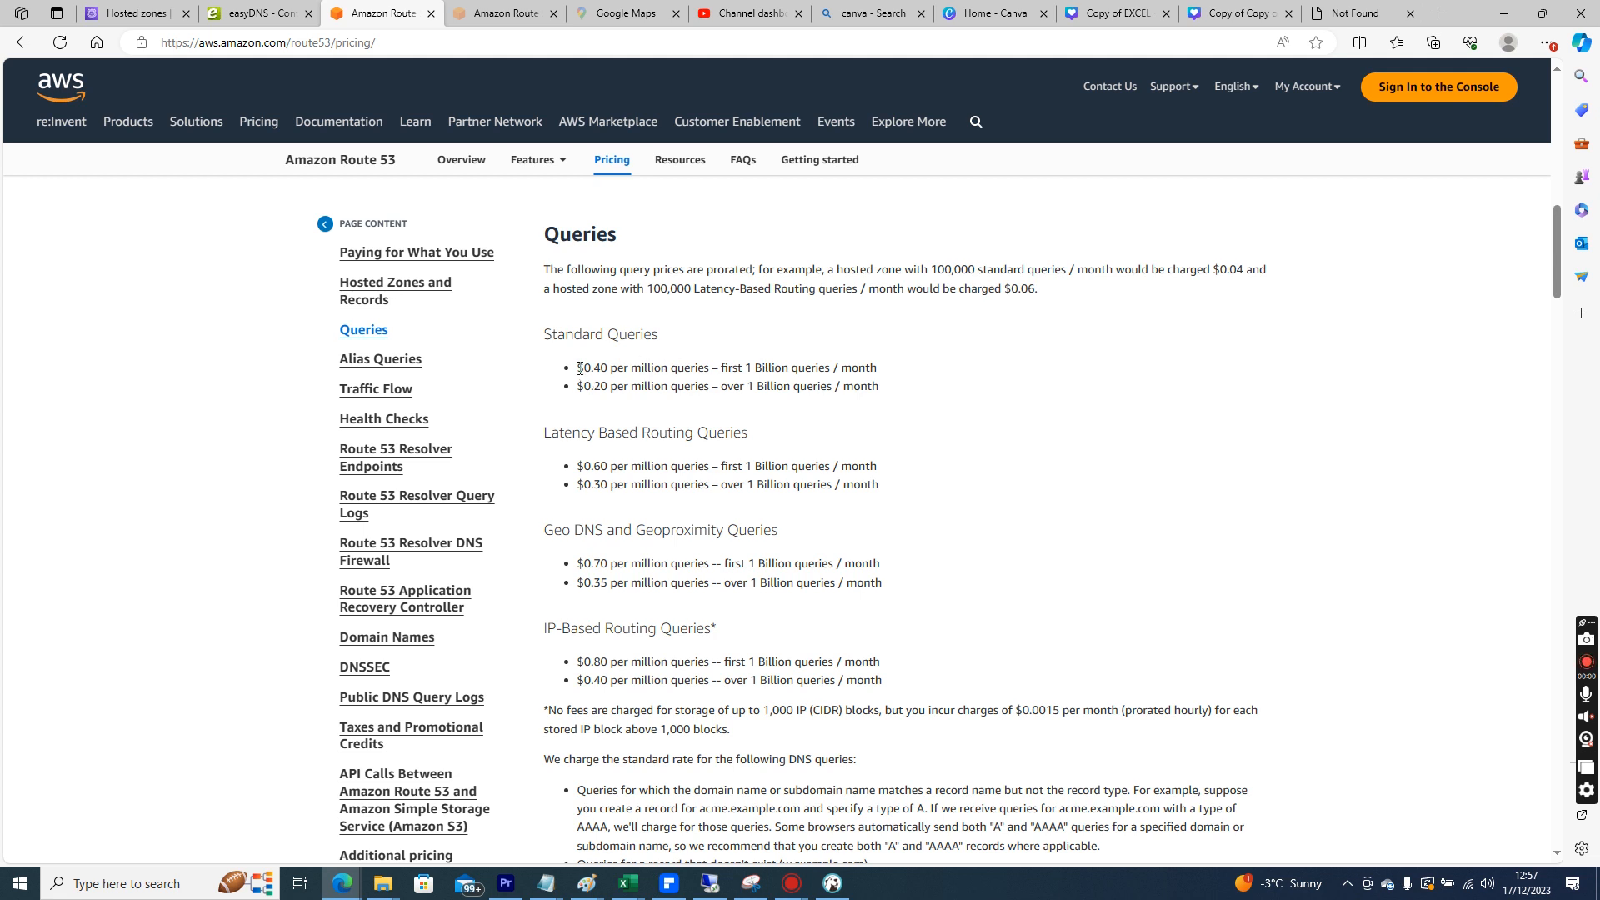
pyautogui.moveTo(590, 367); pyautogui.dragTo(851, 371)
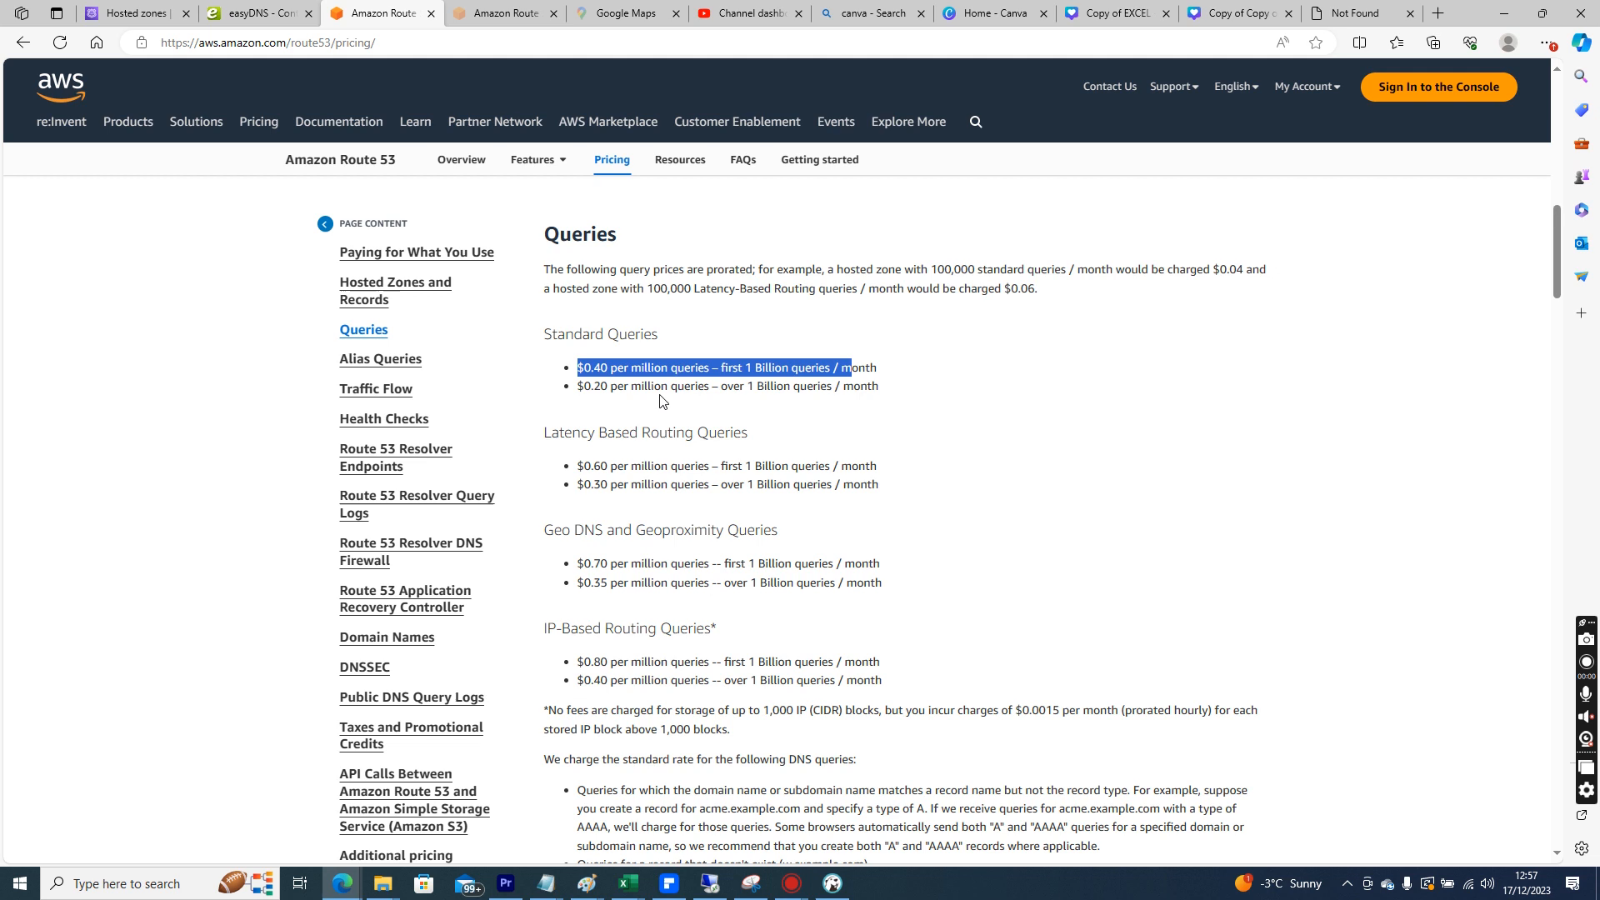
pyautogui.moveTo(579, 386); pyautogui.dragTo(861, 388)
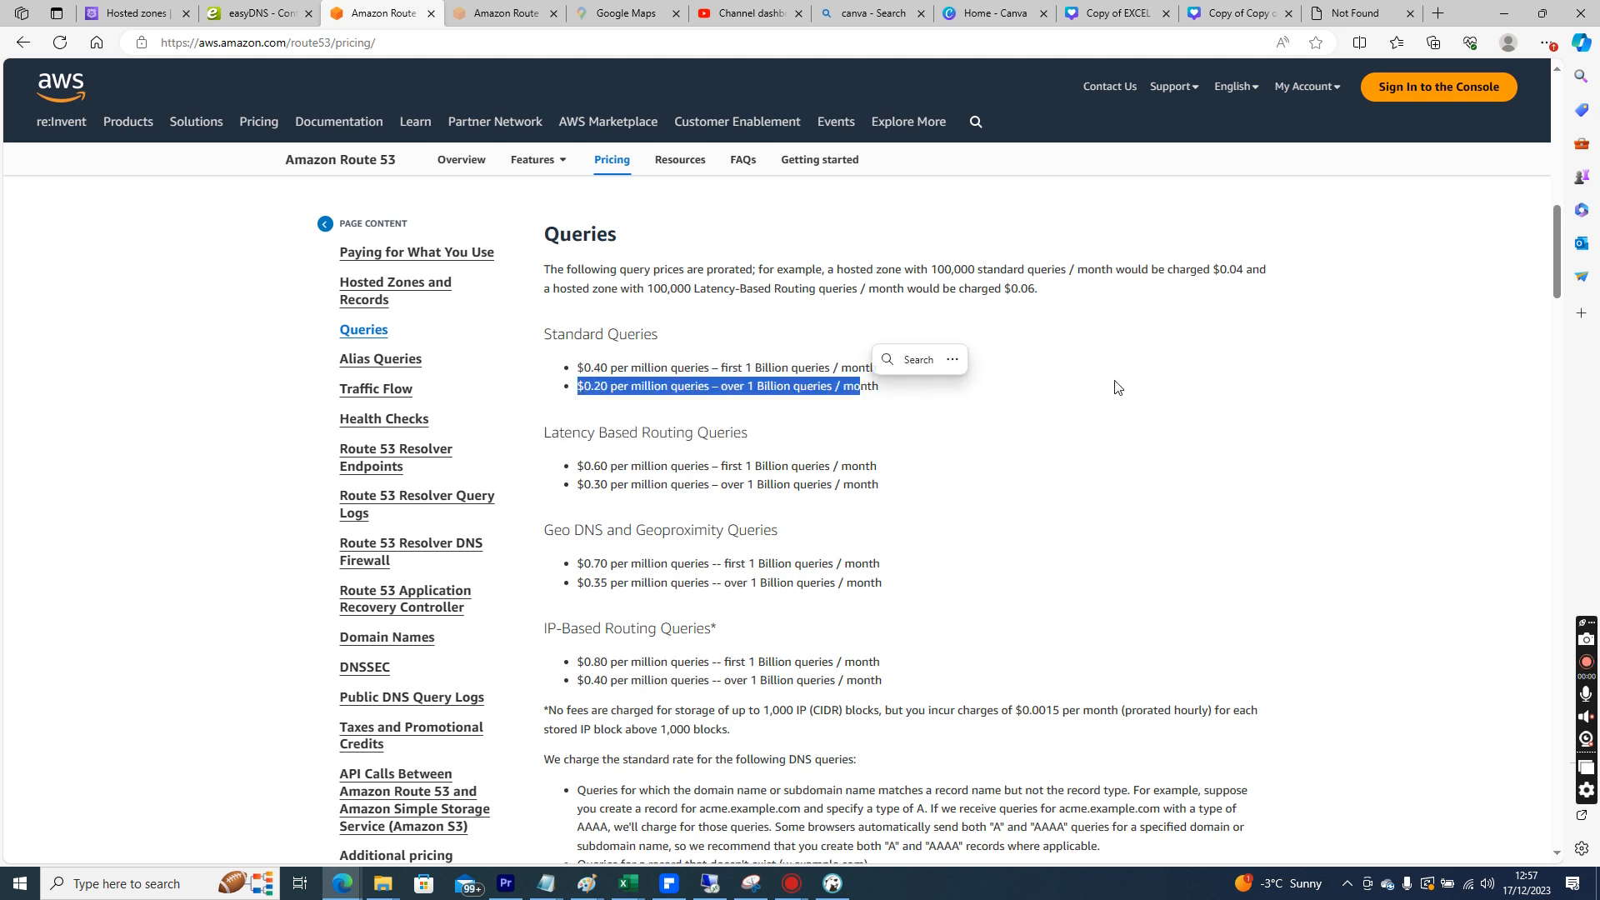
pyautogui.moveTo(1554, 265); pyautogui.dragTo(1553, 223)
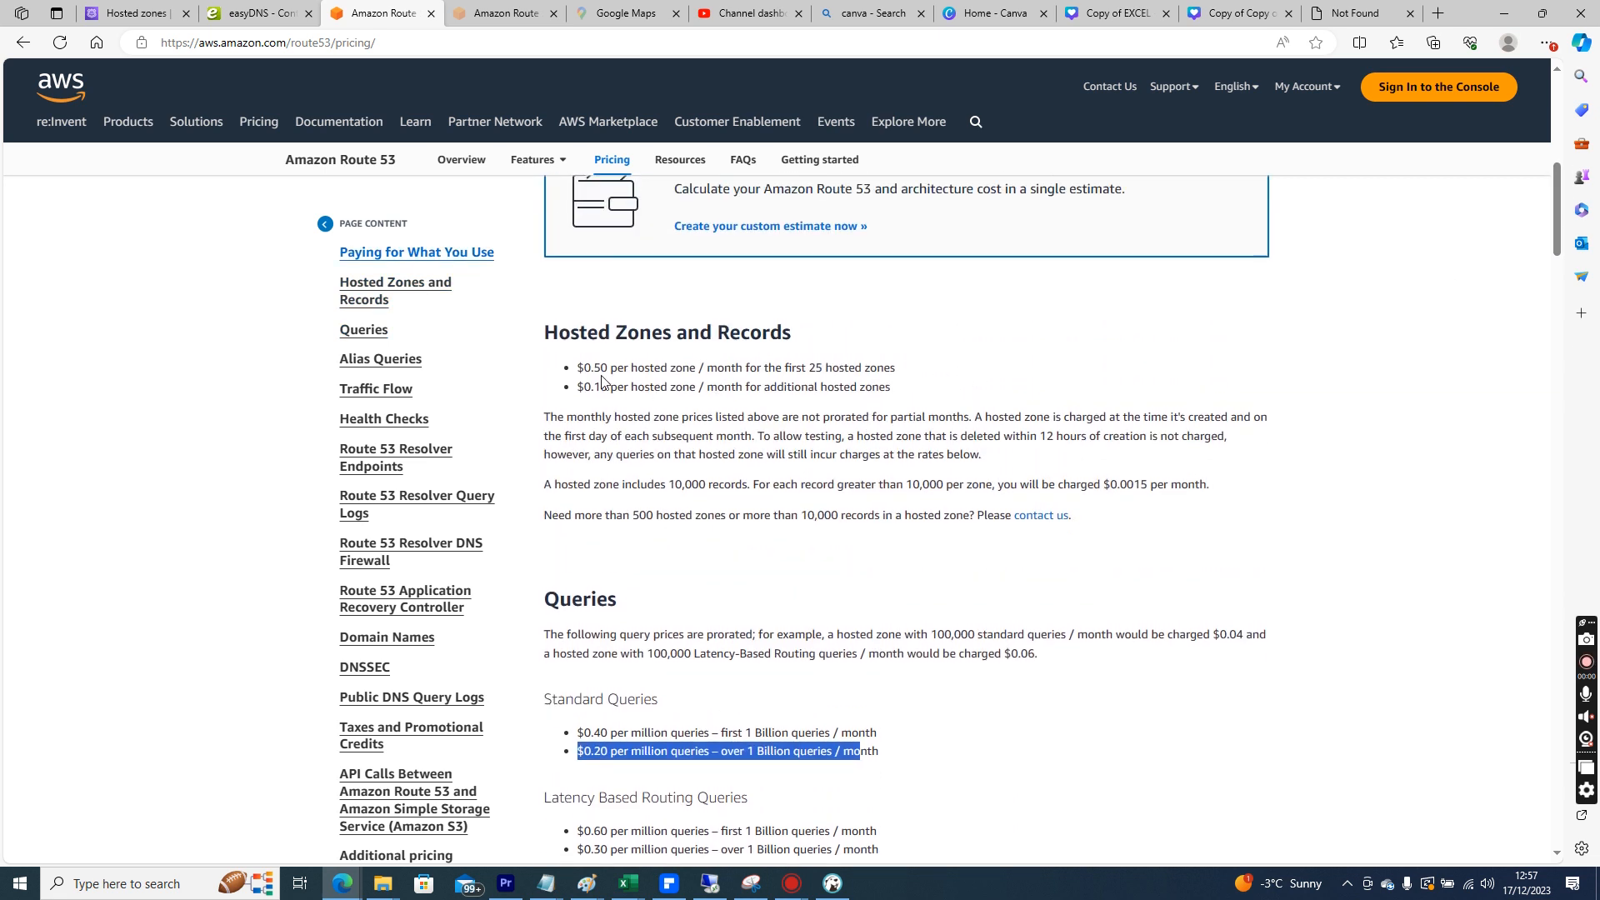
pyautogui.moveTo(579, 369); pyautogui.dragTo(662, 367)
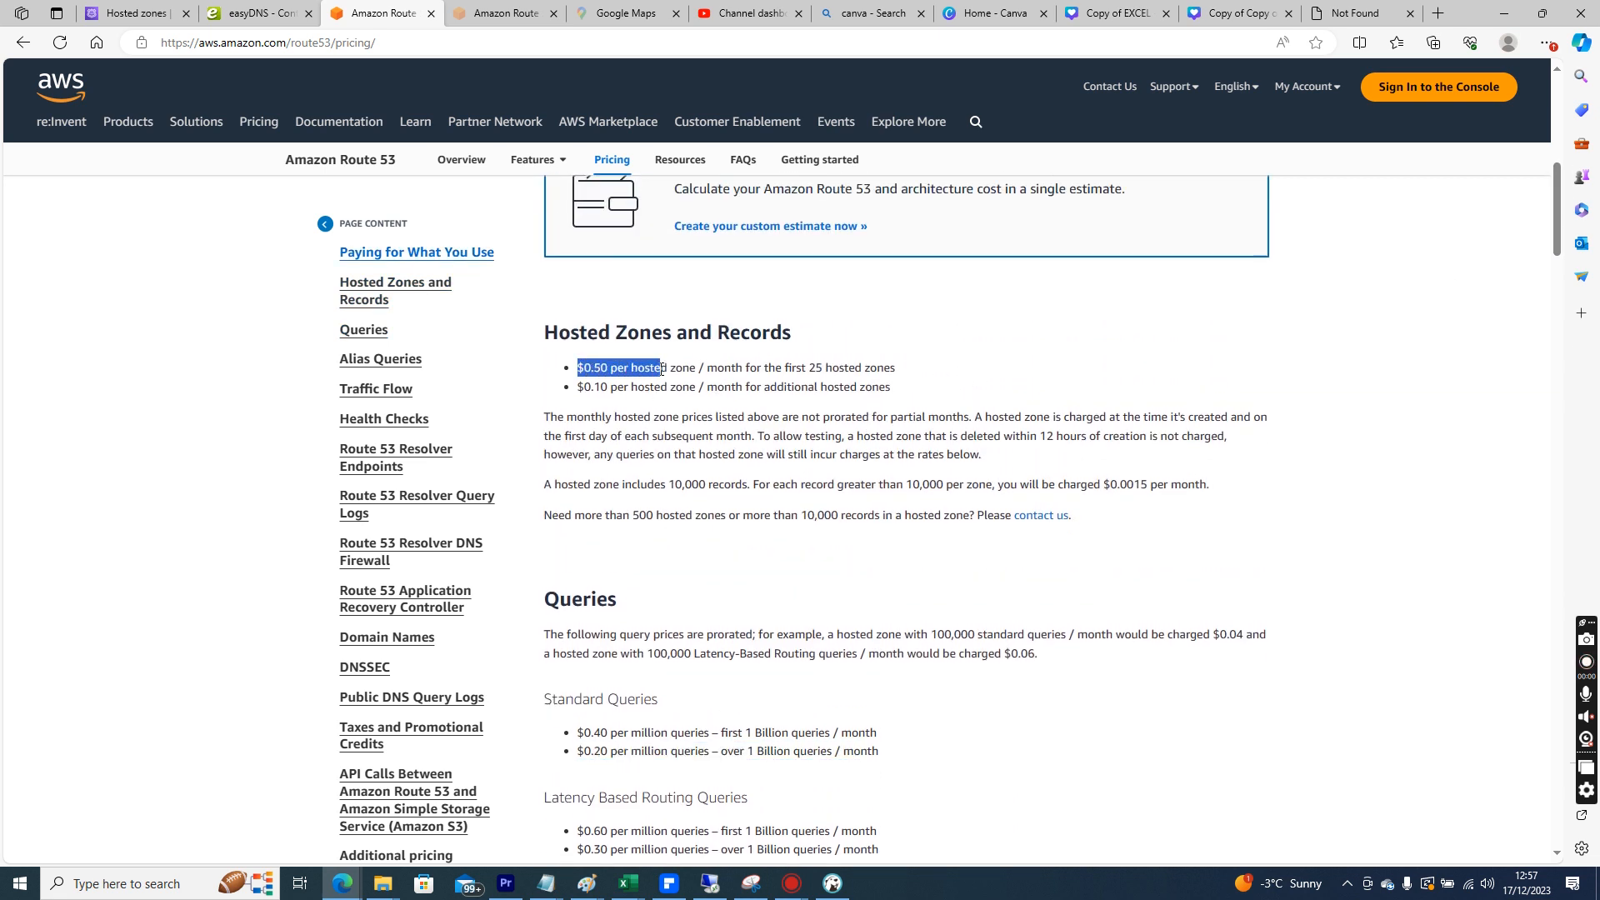
pyautogui.click(648, 469)
# Create a public hosted zone in the Route 53 console for the domain hsmcm.ca
pyautogui.click(121, 14)
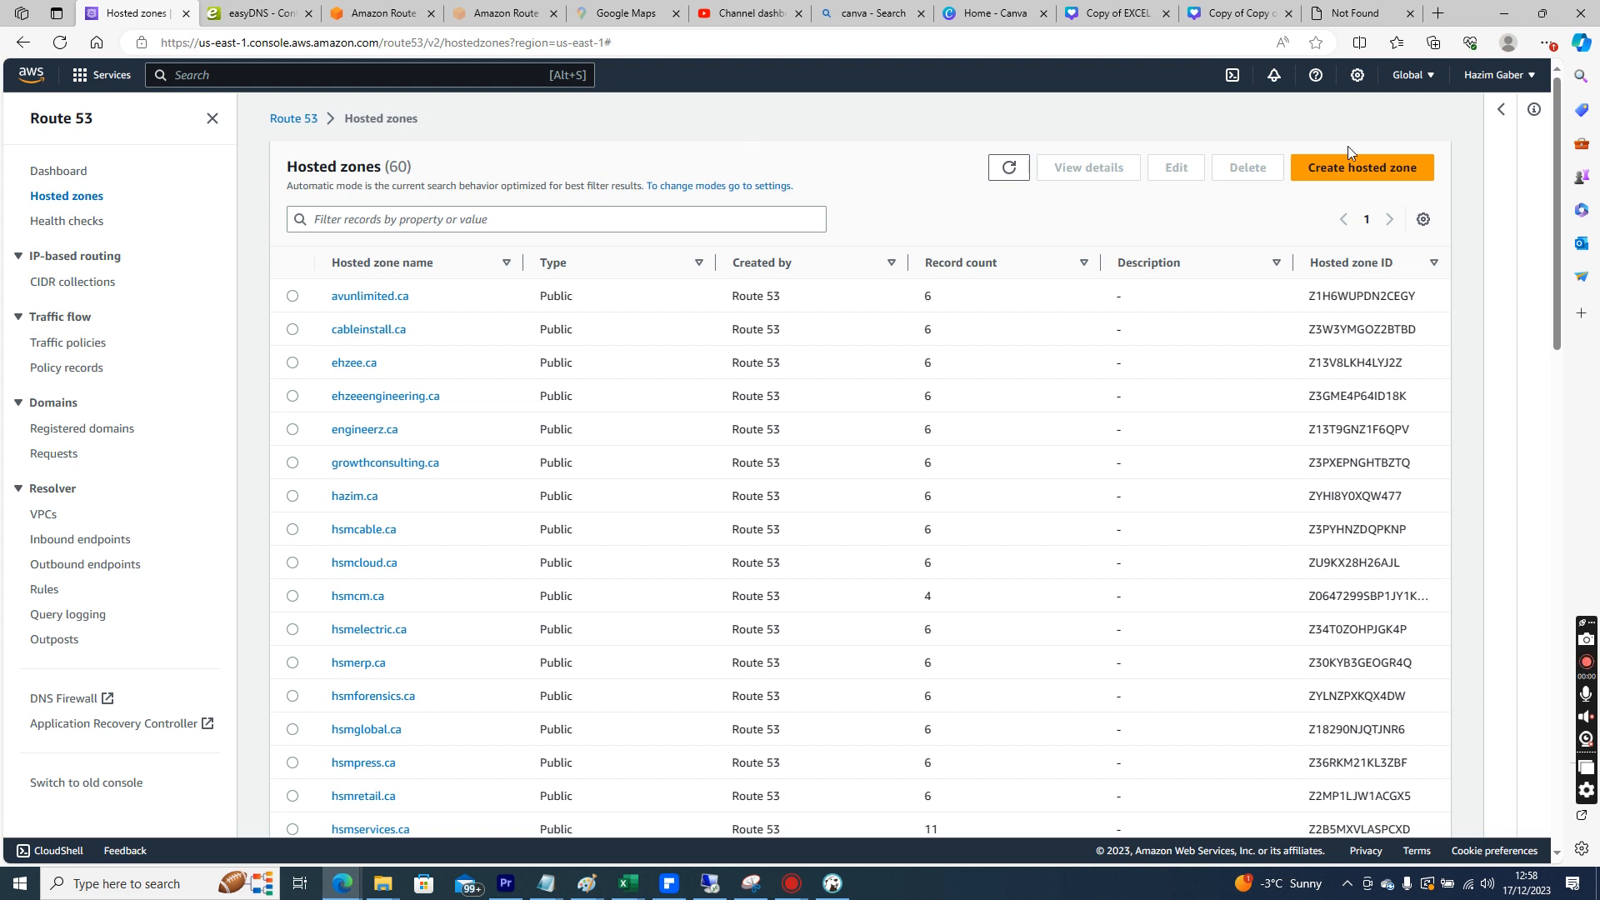
pyautogui.click(1389, 180)
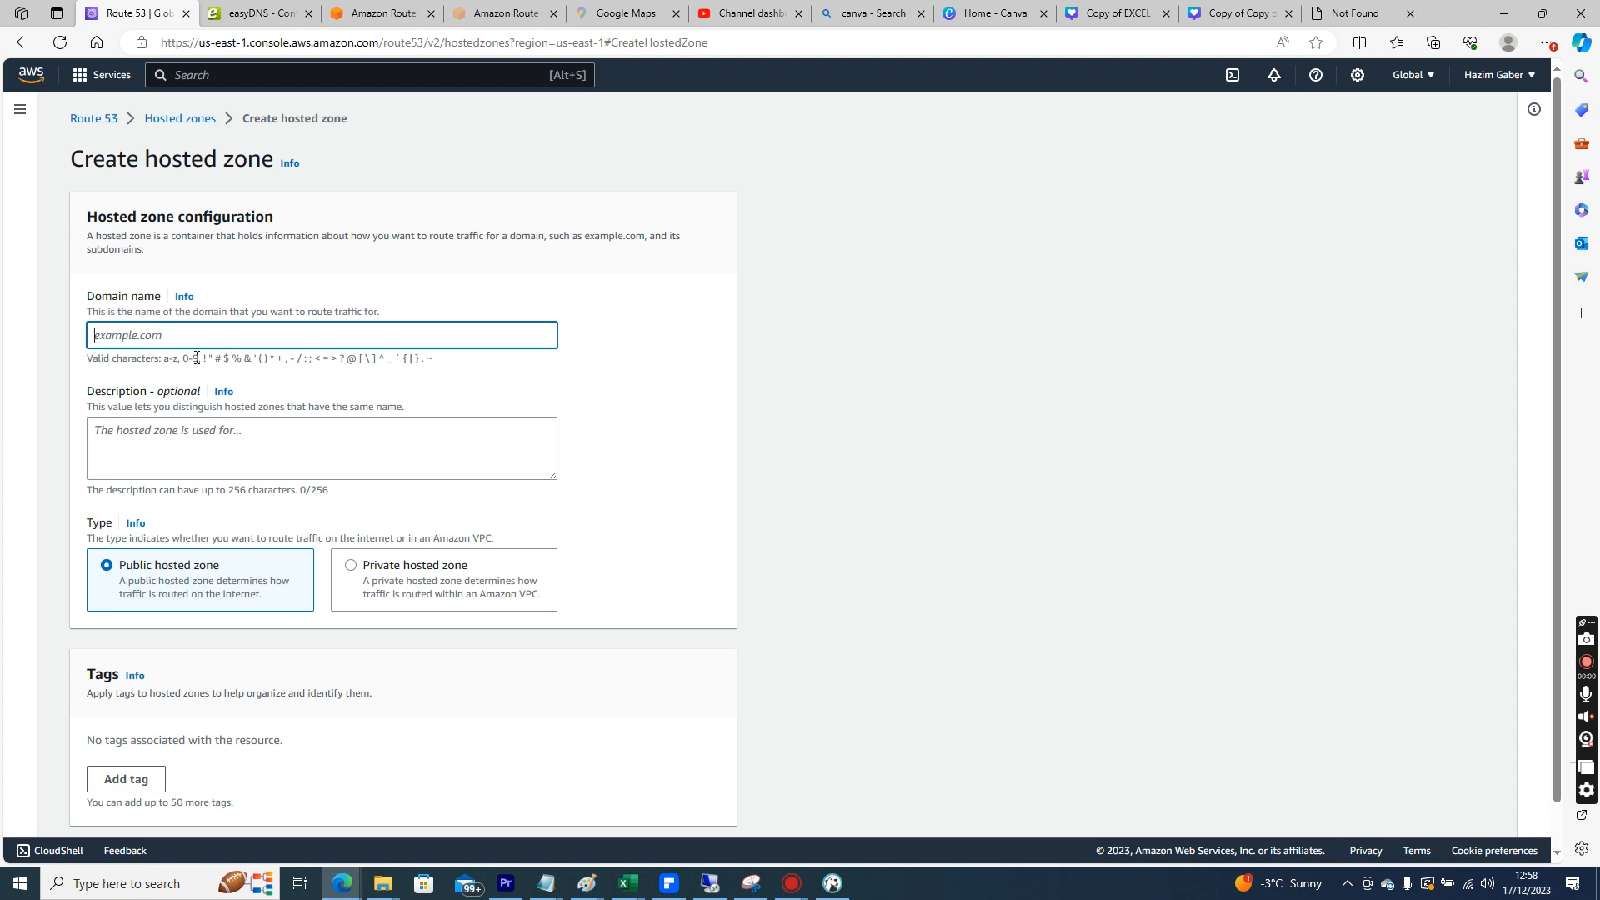
pyautogui.write('hsmcm.ca')
pyautogui.click(965, 489)
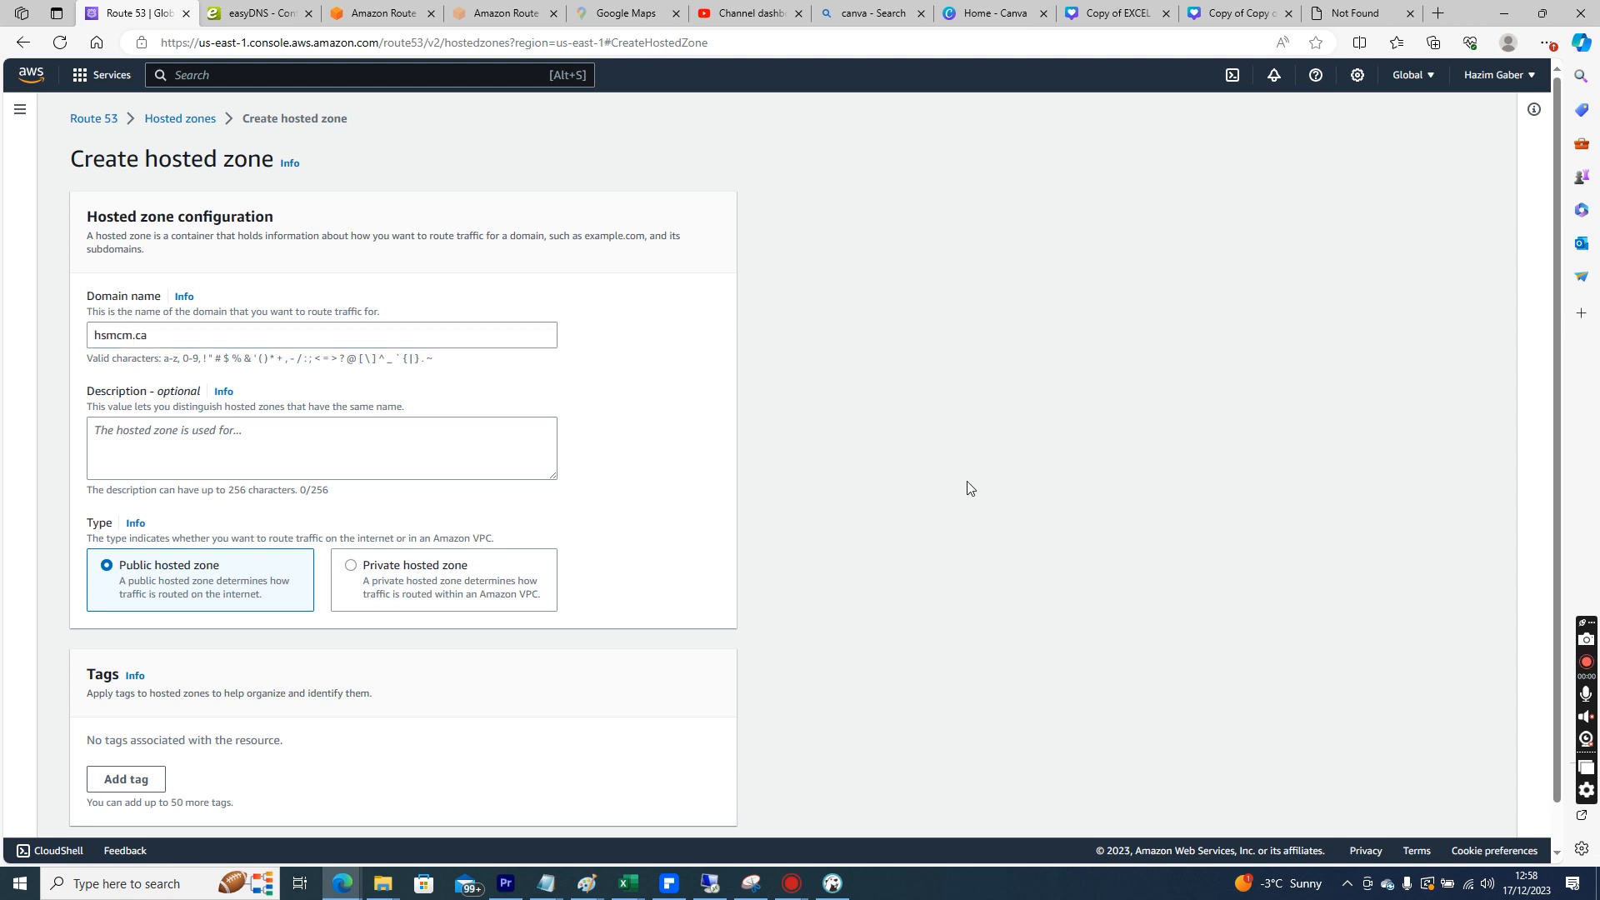
pyautogui.scroll(-1, 970, 488)
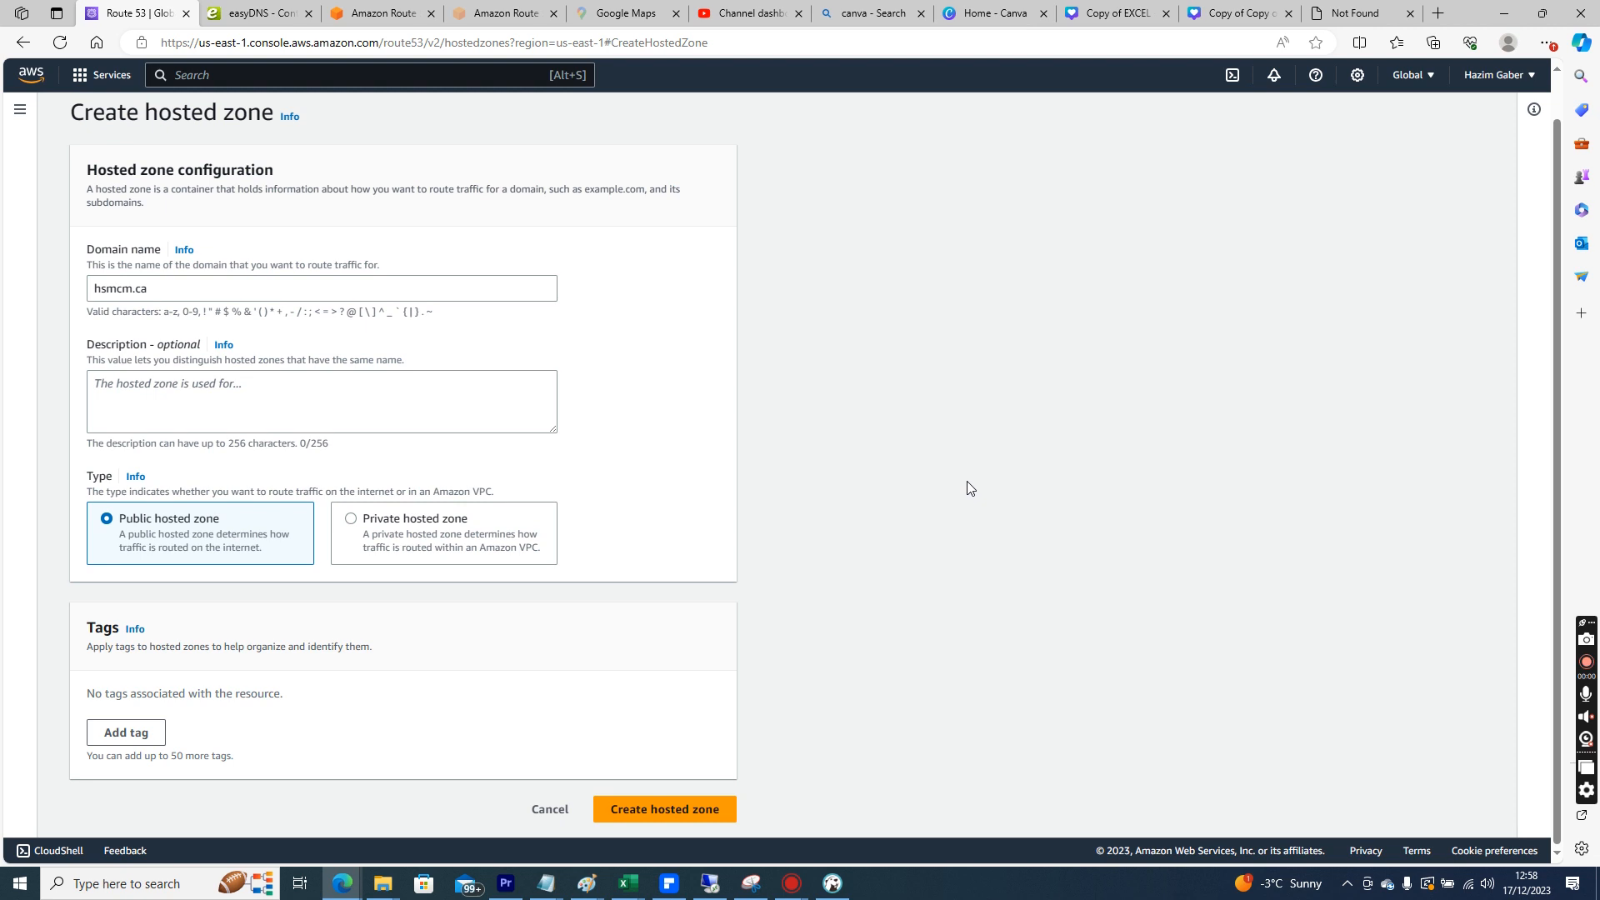
pyautogui.click(659, 808)
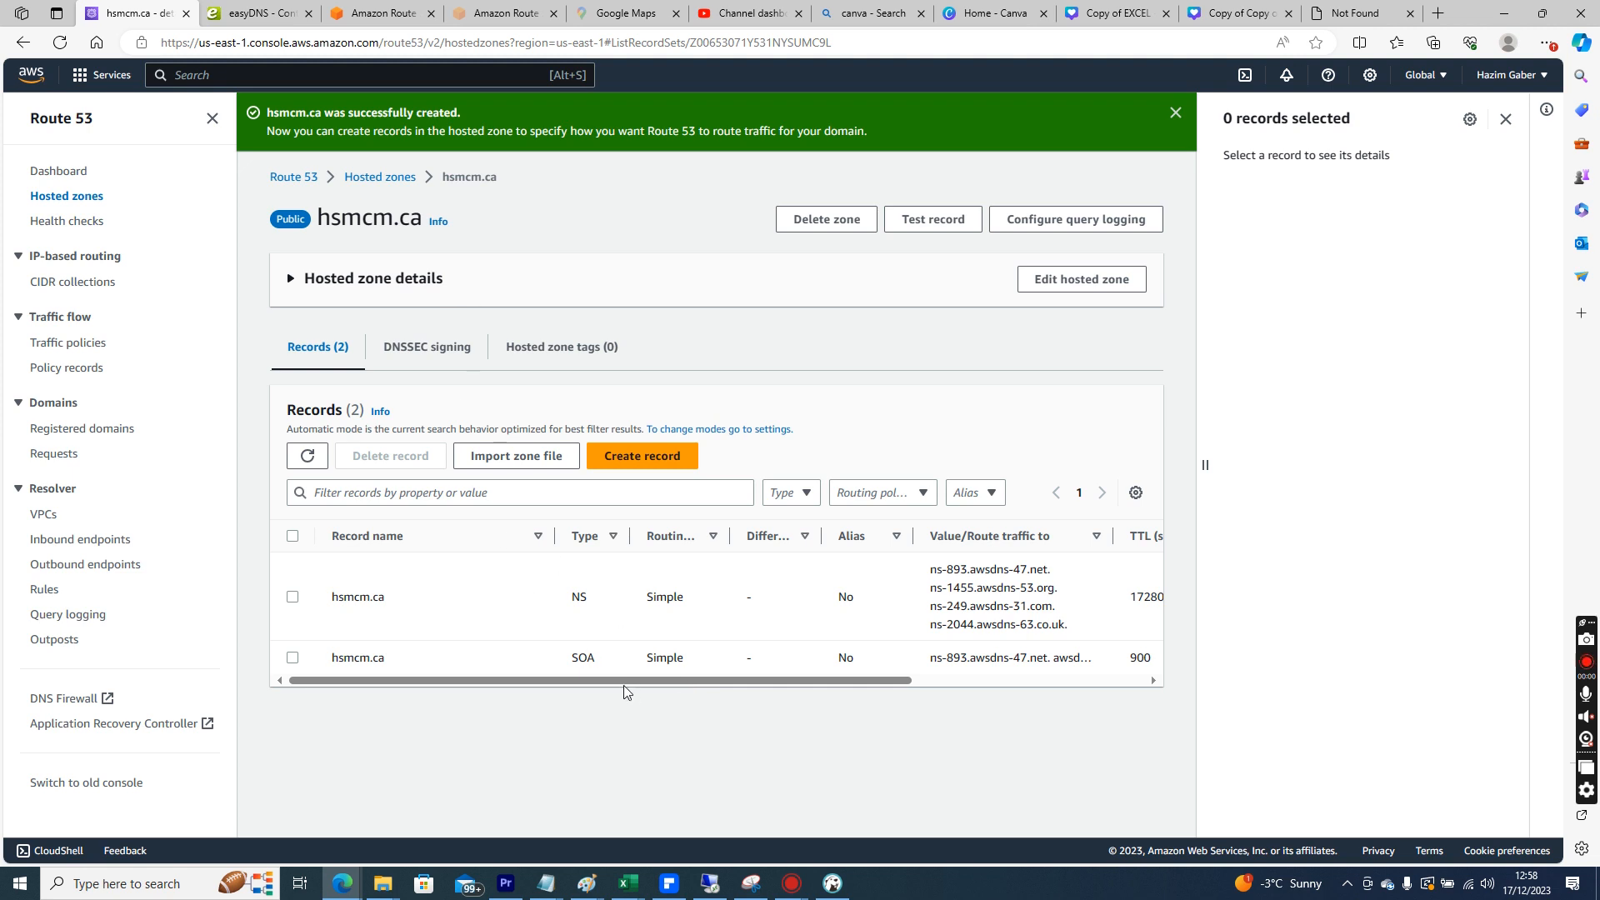
# Widen the Value/Route traffic to column and copy all four name servers of hsmcm.ca's NS record
pyautogui.doubleClick(587, 602)
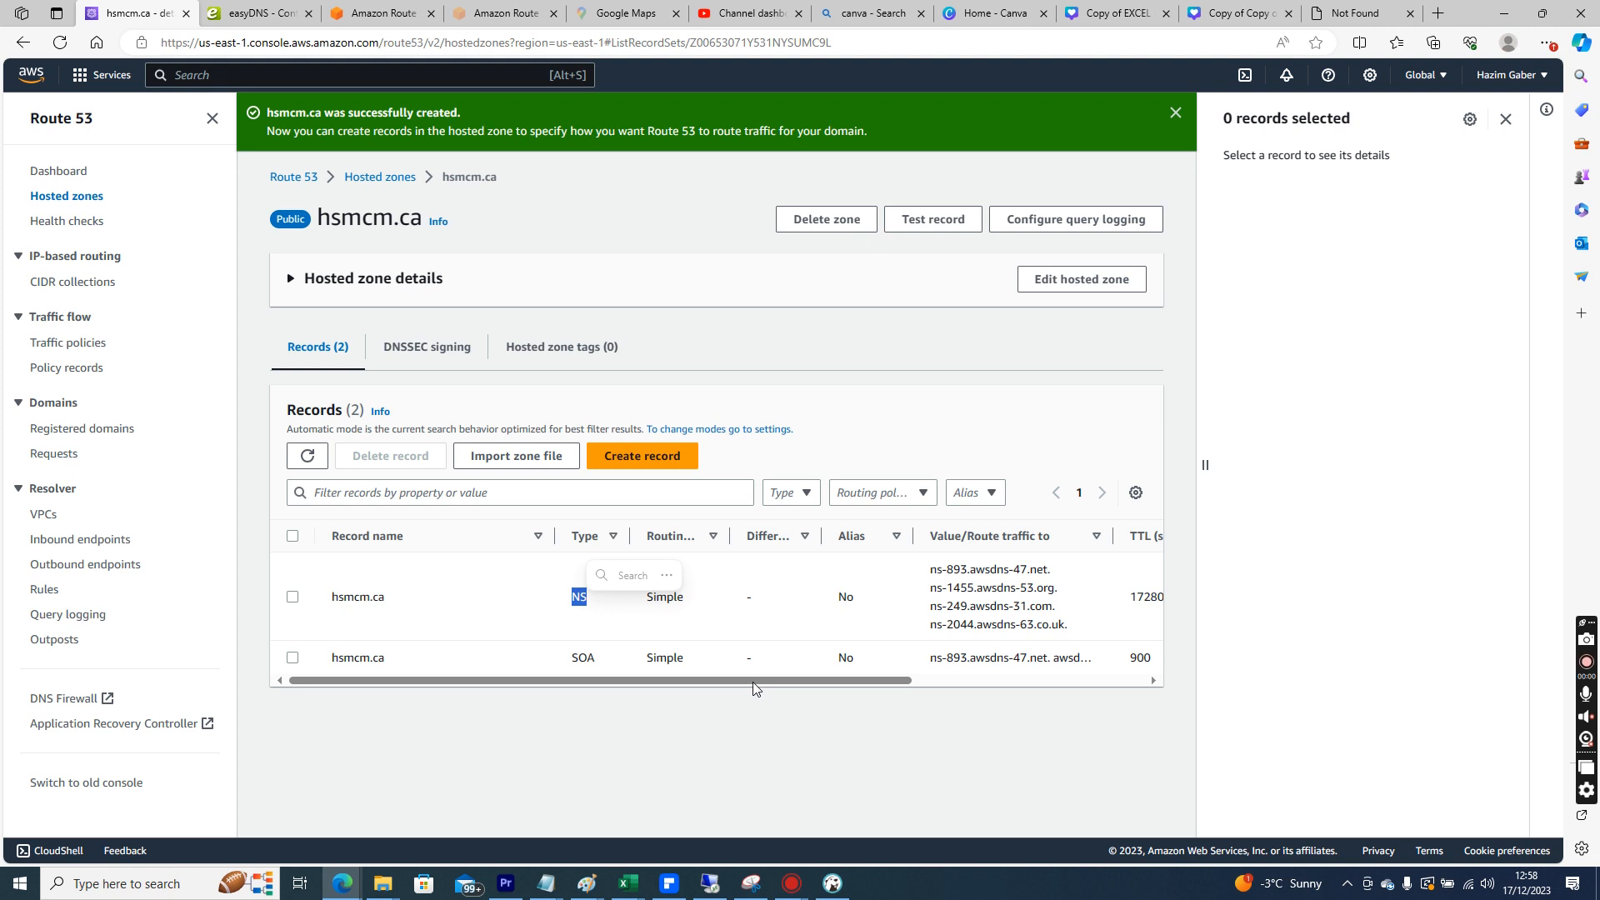
pyautogui.moveTo(1114, 540); pyautogui.dragTo(1151, 541)
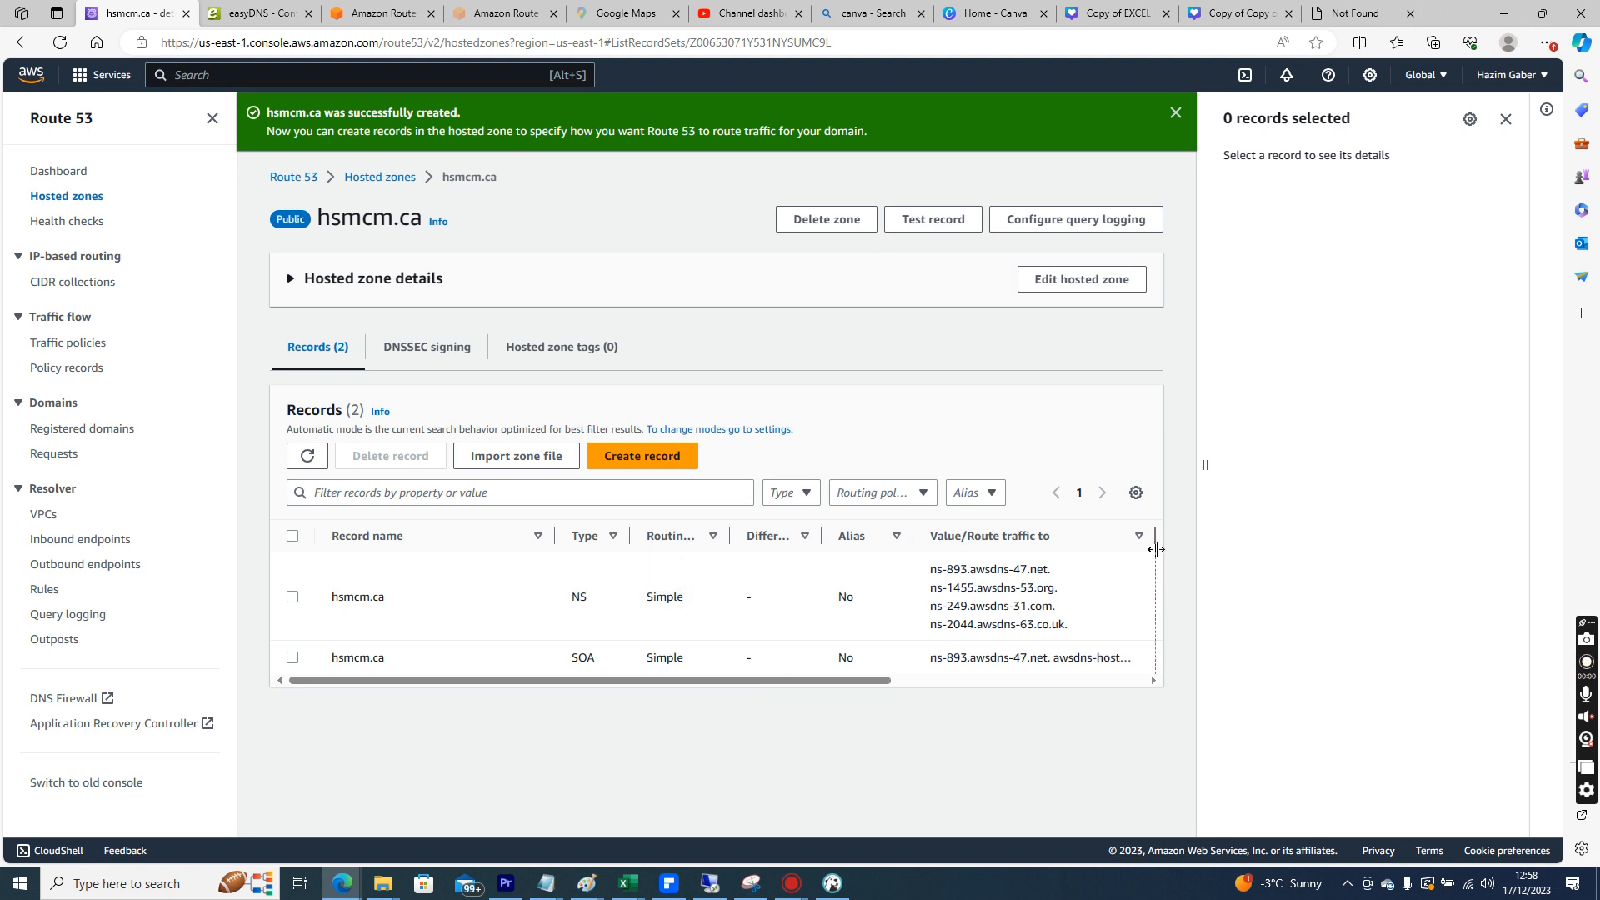
pyautogui.moveTo(1075, 632); pyautogui.dragTo(928, 578)
pyautogui.rightClick(953, 575)
pyautogui.click(977, 588)
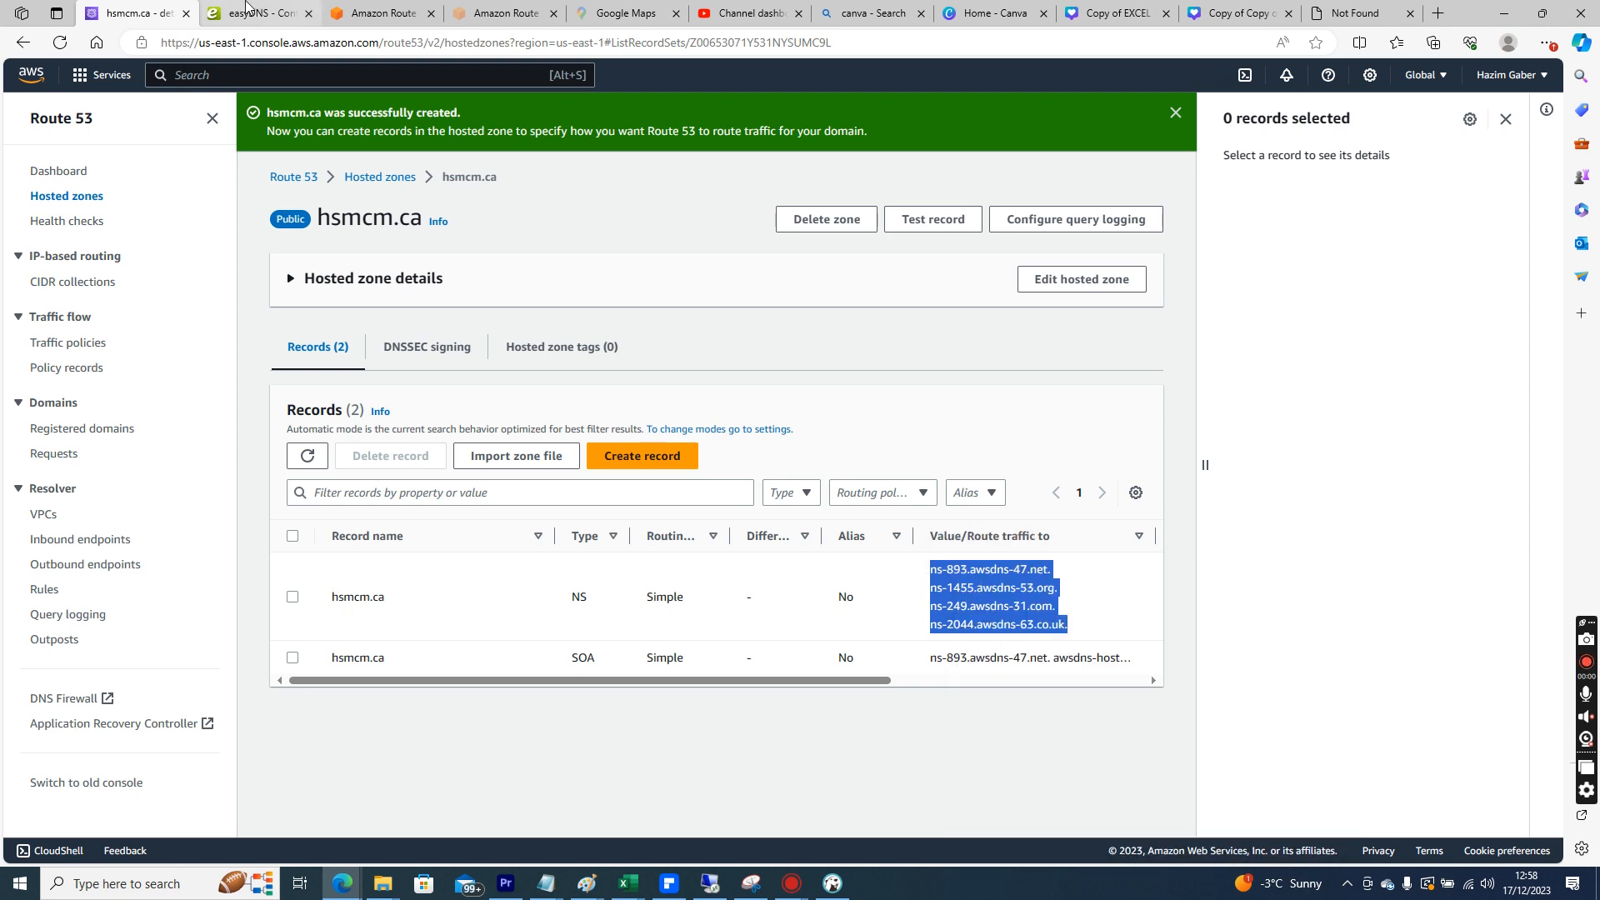
# Switch to easyDNS and open the name servers of hsmcm.ca for editing
pyautogui.click(250, 13)
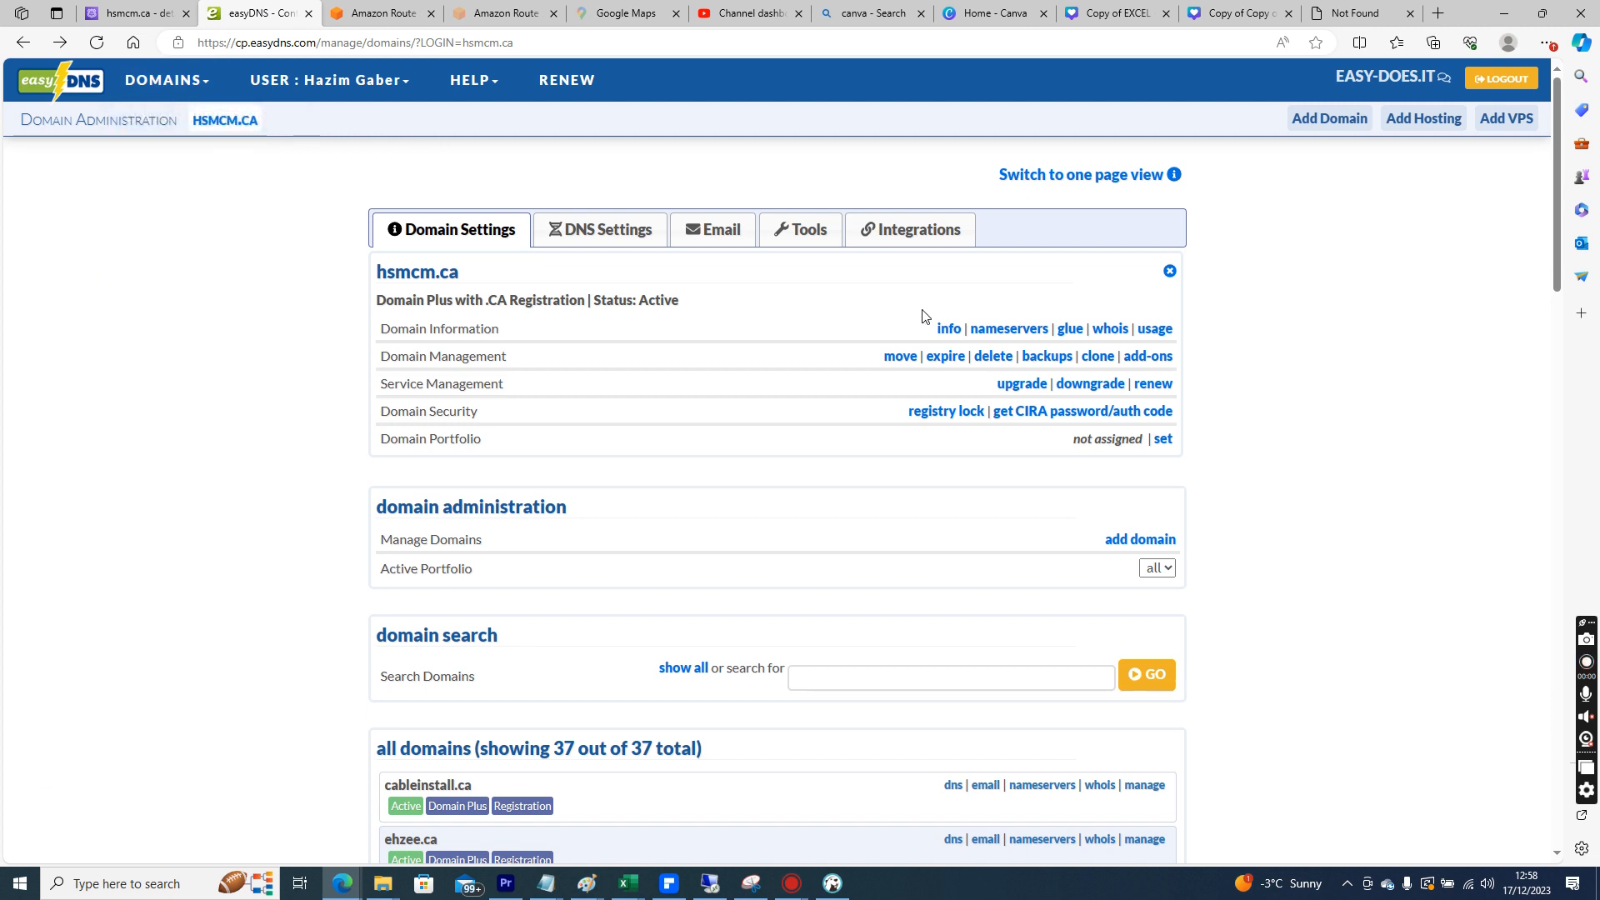
pyautogui.click(605, 238)
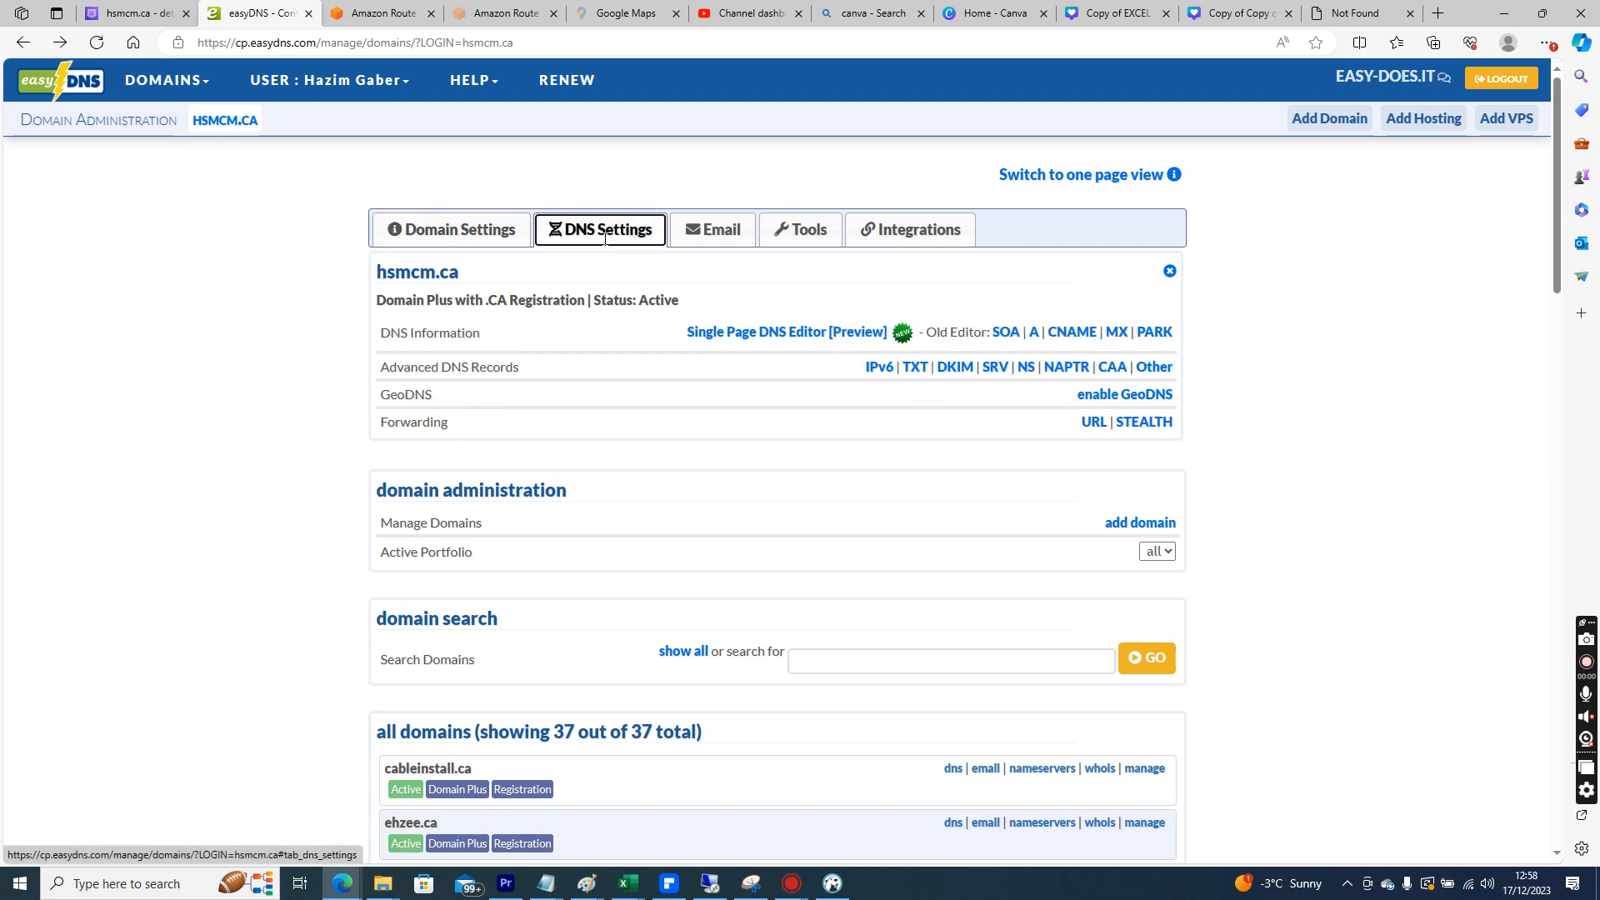
pyautogui.click(456, 238)
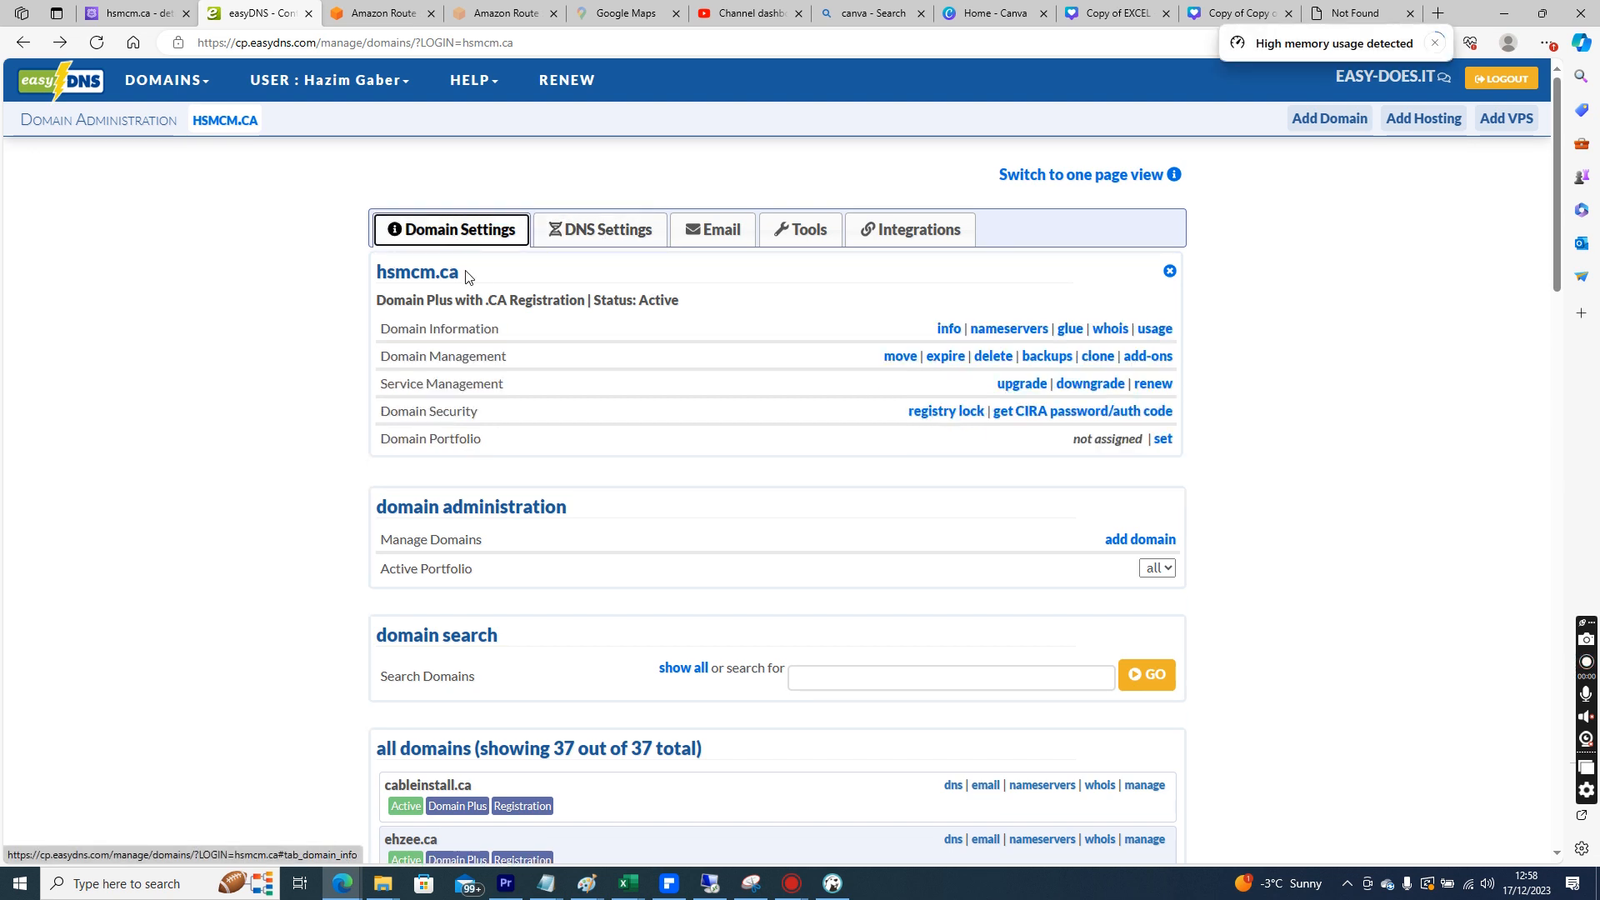
pyautogui.click(571, 244)
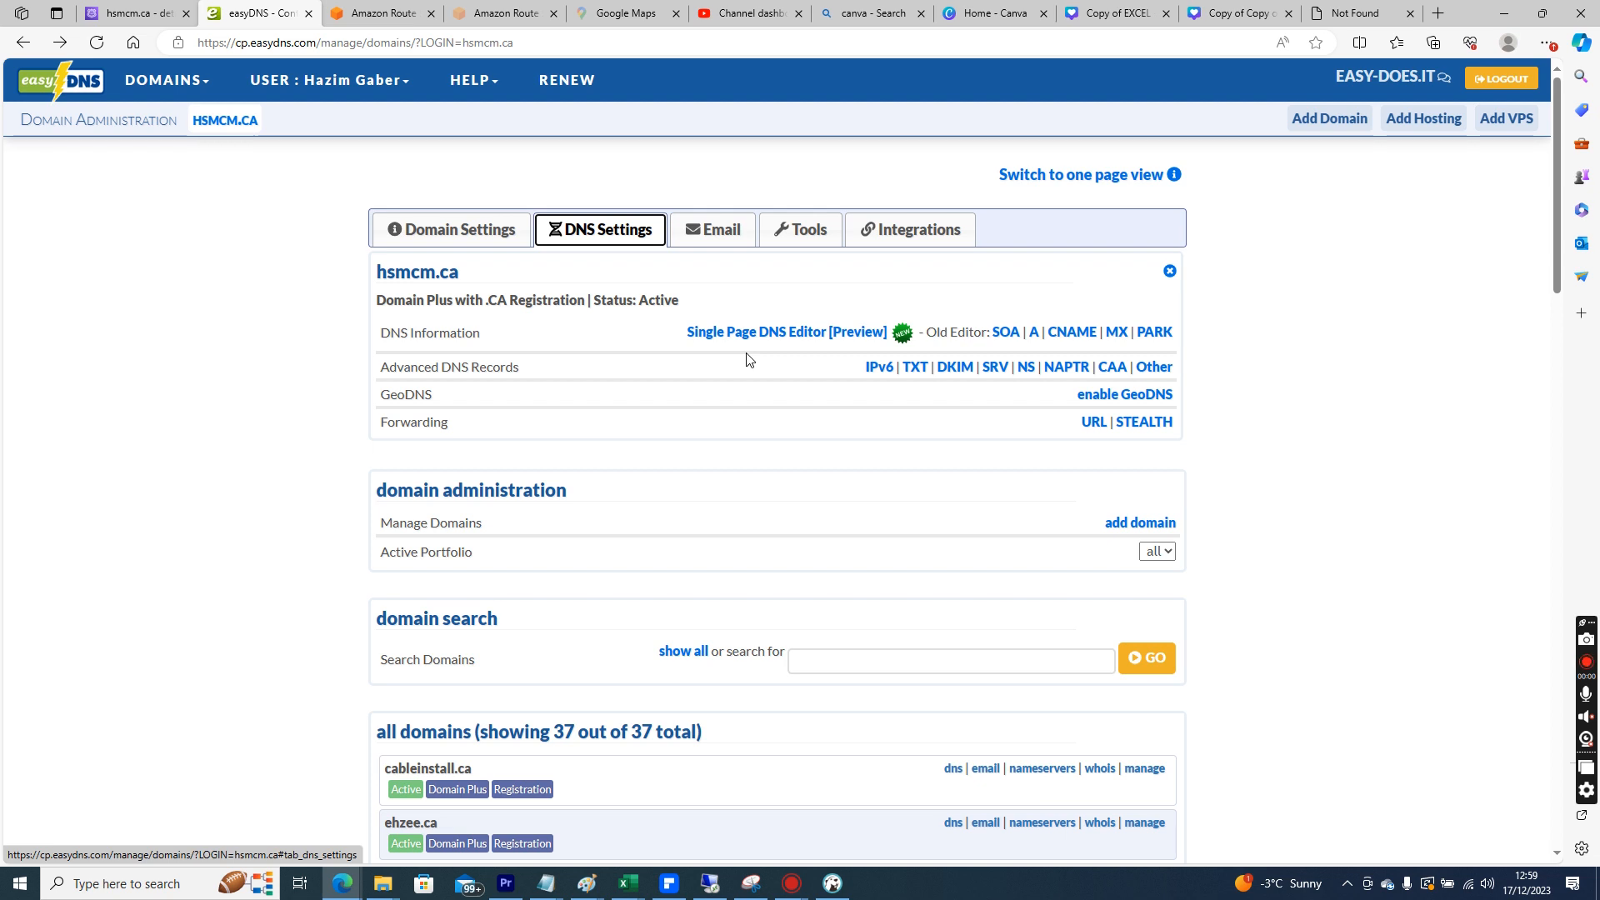
pyautogui.click(481, 235)
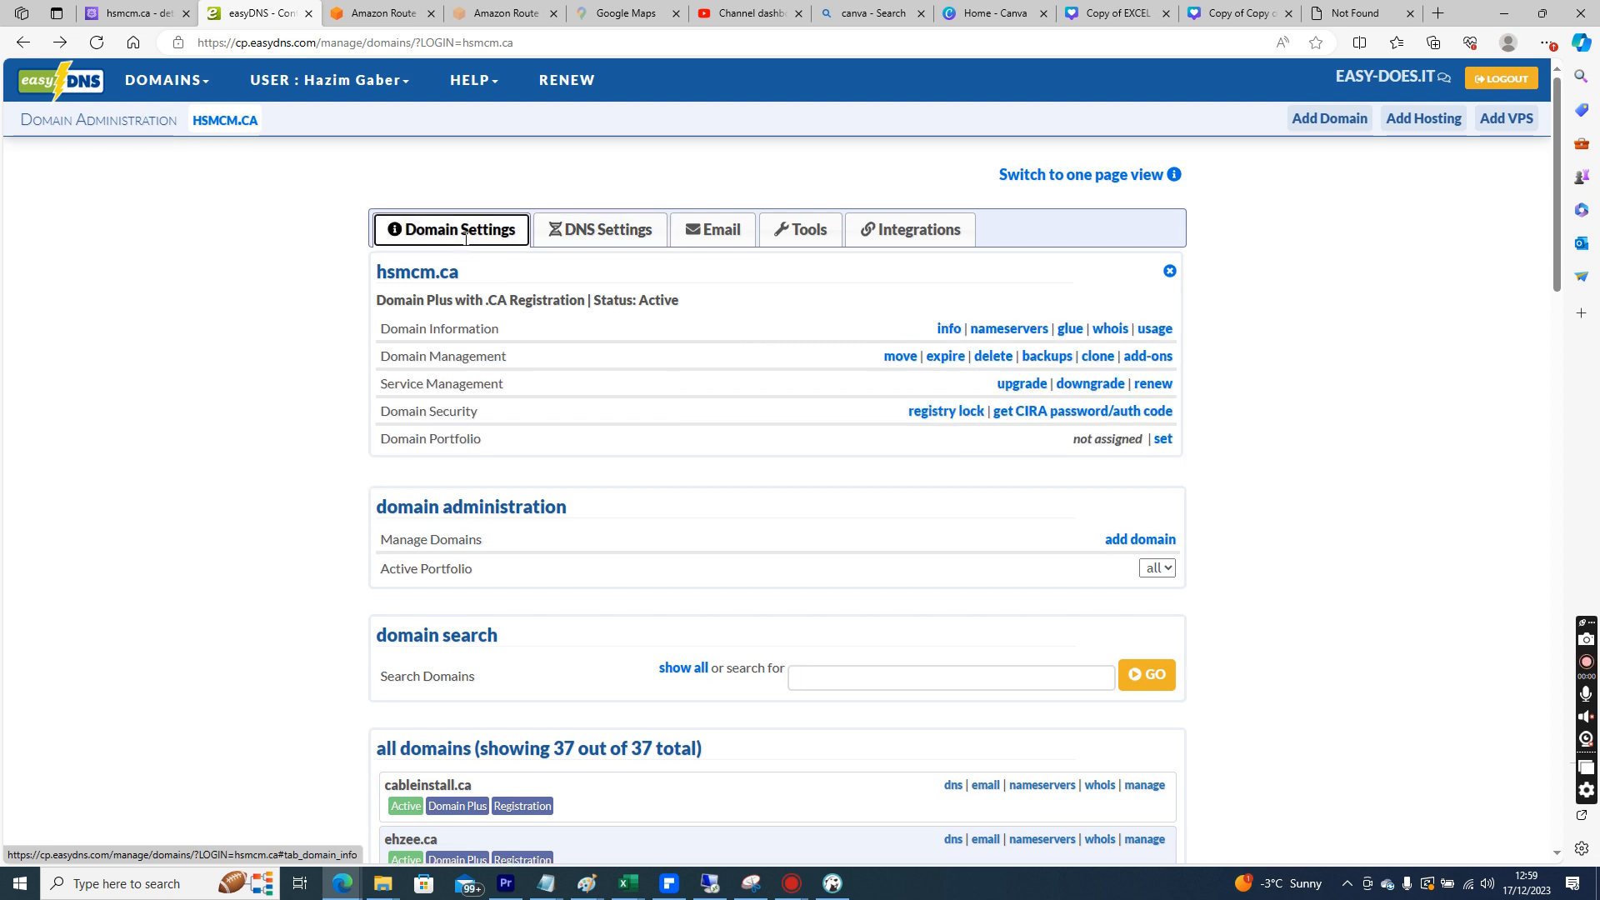
pyautogui.click(1002, 332)
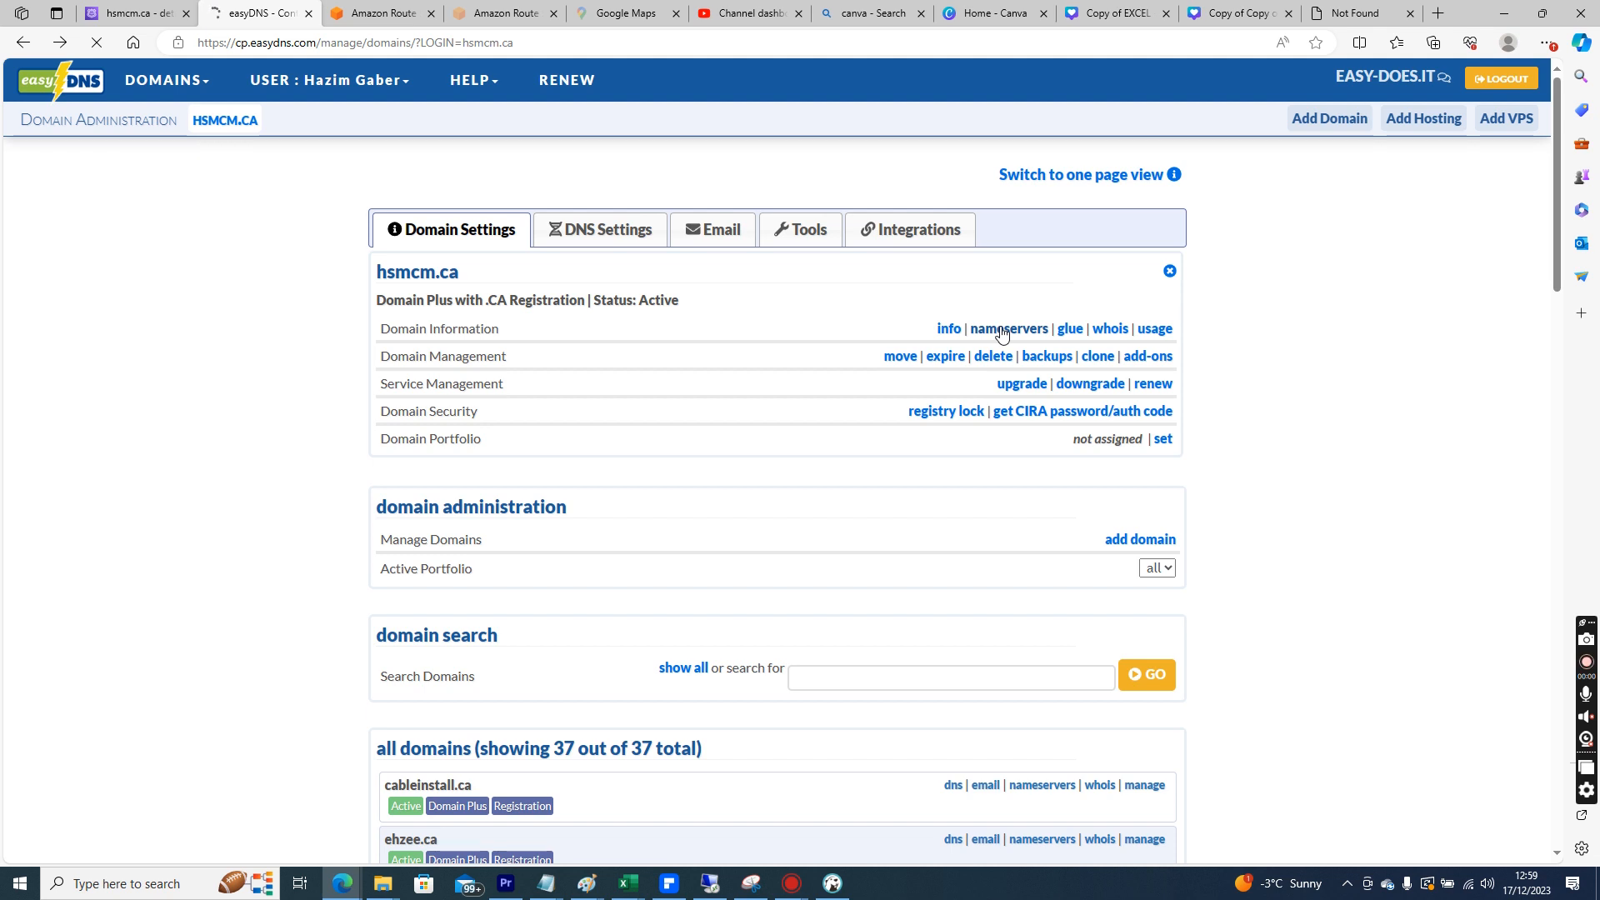
pyautogui.click(1163, 480)
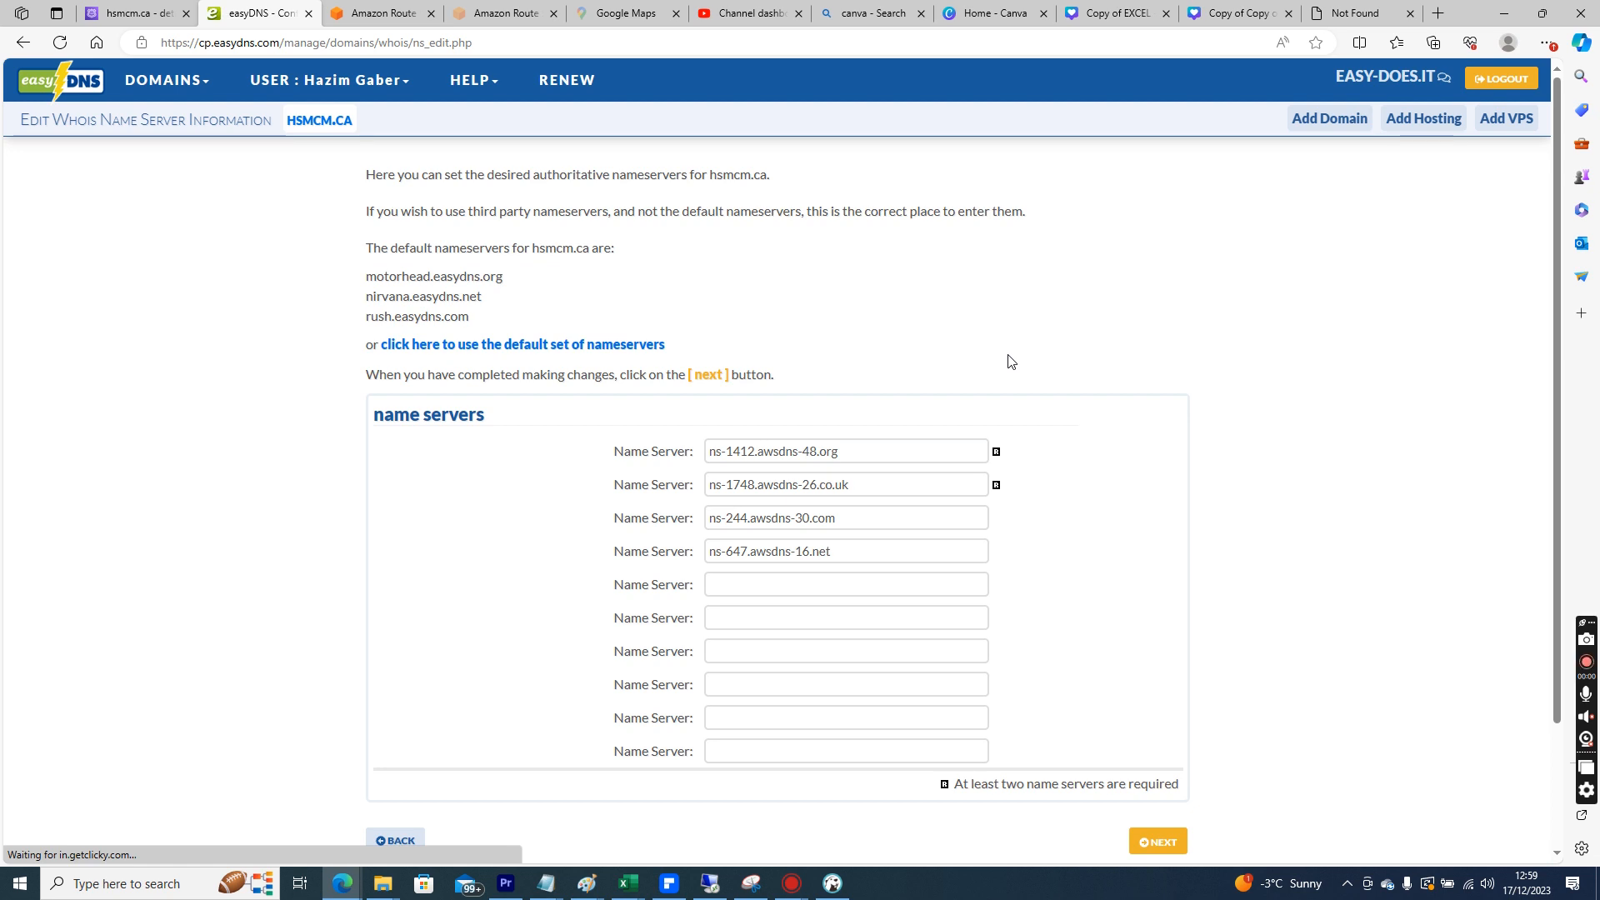
# Copy the first name server from the Route 53 NS record and set easyDNS's first name server to "ns-893.awsdns-47.net."
pyautogui.click(145, 10)
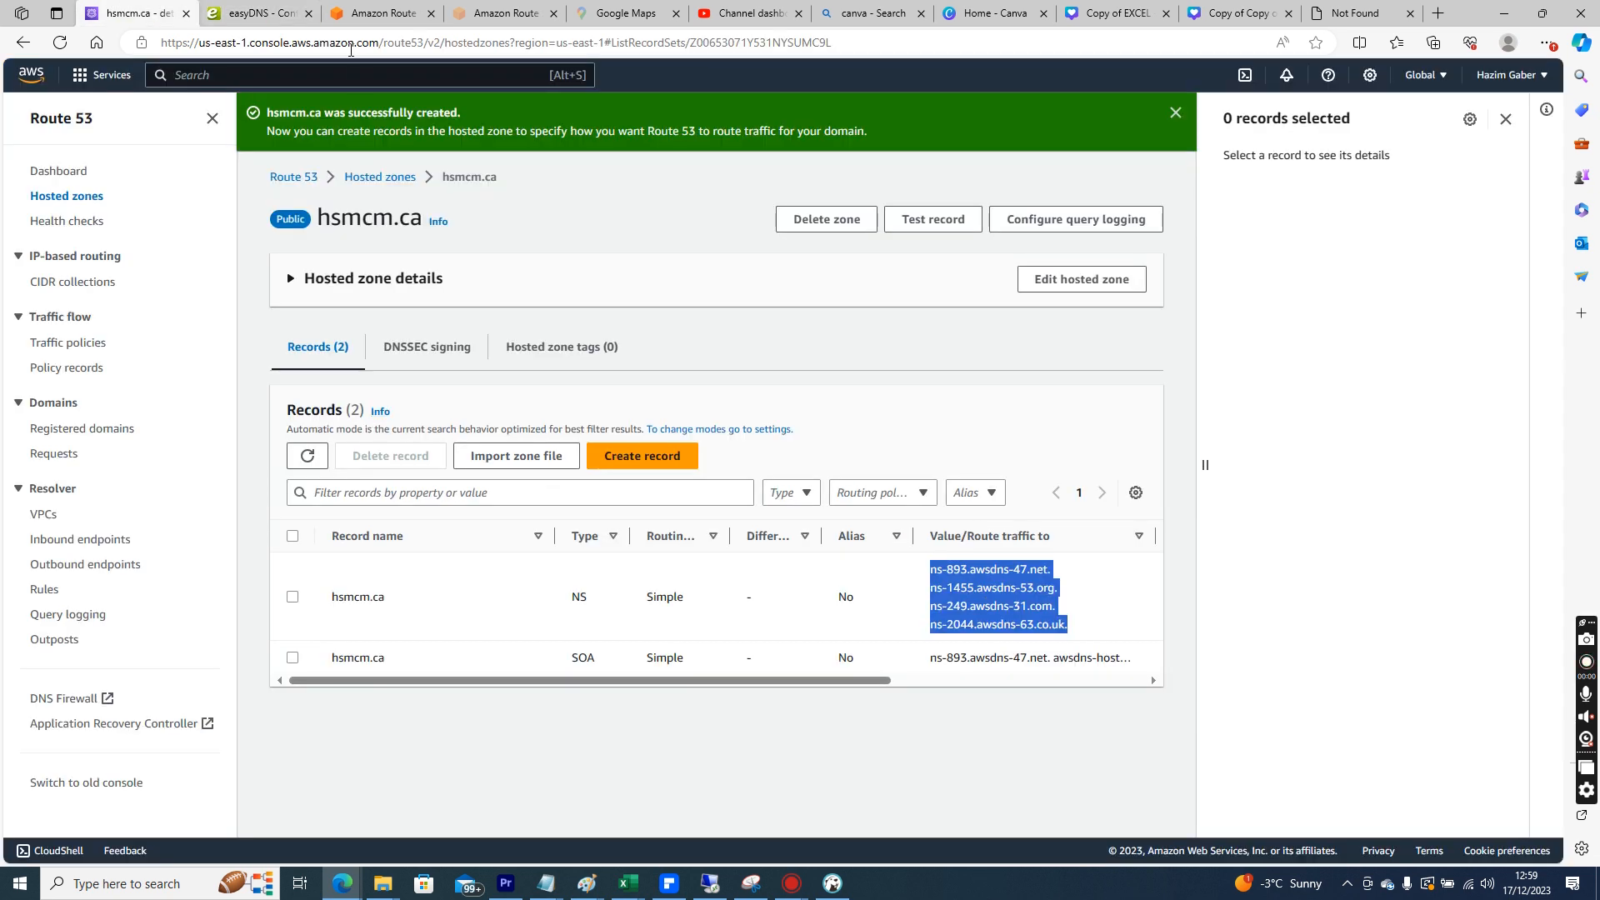
pyautogui.click(258, 13)
pyautogui.click(81, 9)
pyautogui.click(1074, 575)
pyautogui.moveTo(1070, 575); pyautogui.dragTo(922, 578)
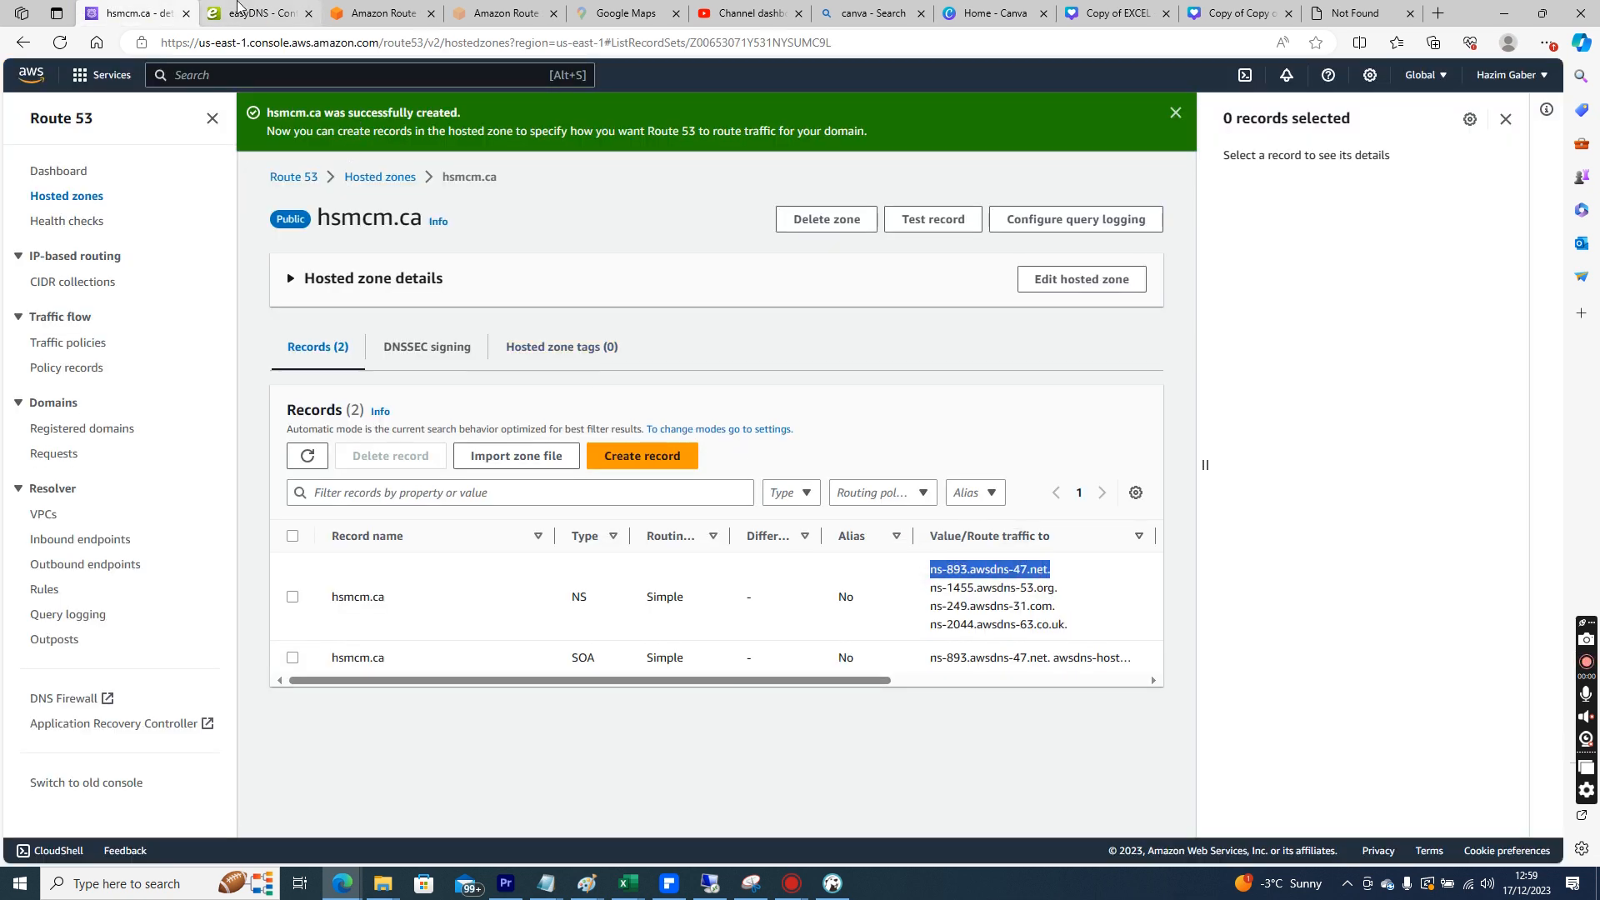
pyautogui.click(259, 13)
pyautogui.tripleClick(833, 450)
pyautogui.hotkey('ctrl', 'v')
# Copy the second Route 53 name server and set easyDNS's second name server to "ns-1455.awsdns-53.org."
pyautogui.click(146, 10)
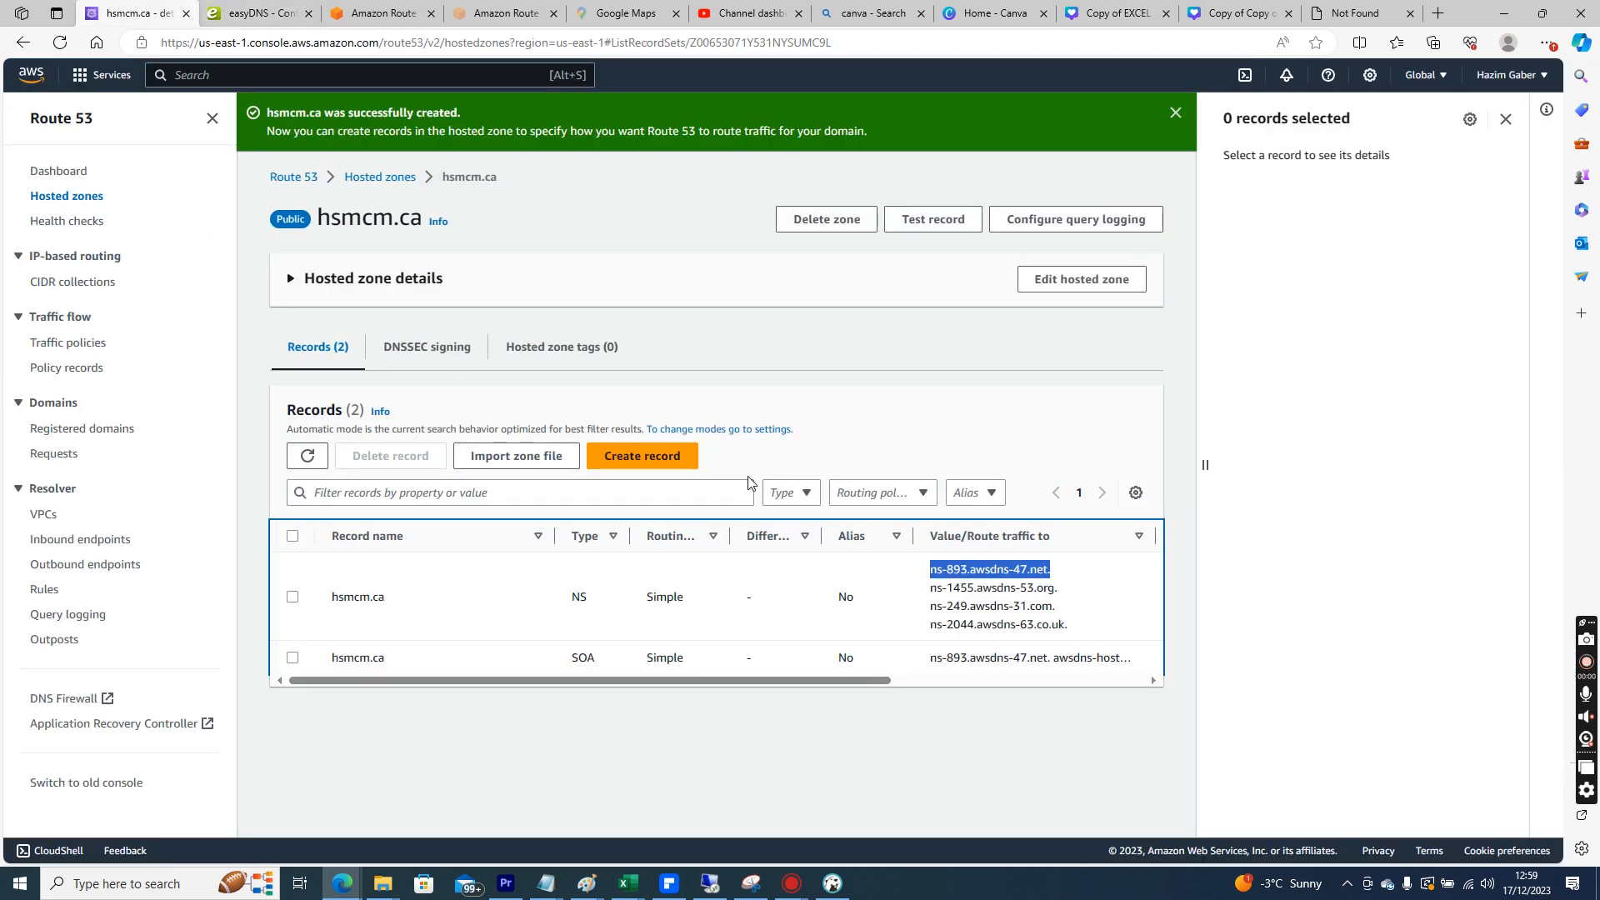
pyautogui.tripleClick(1009, 589)
pyautogui.hotkey('ctrl', 'c')
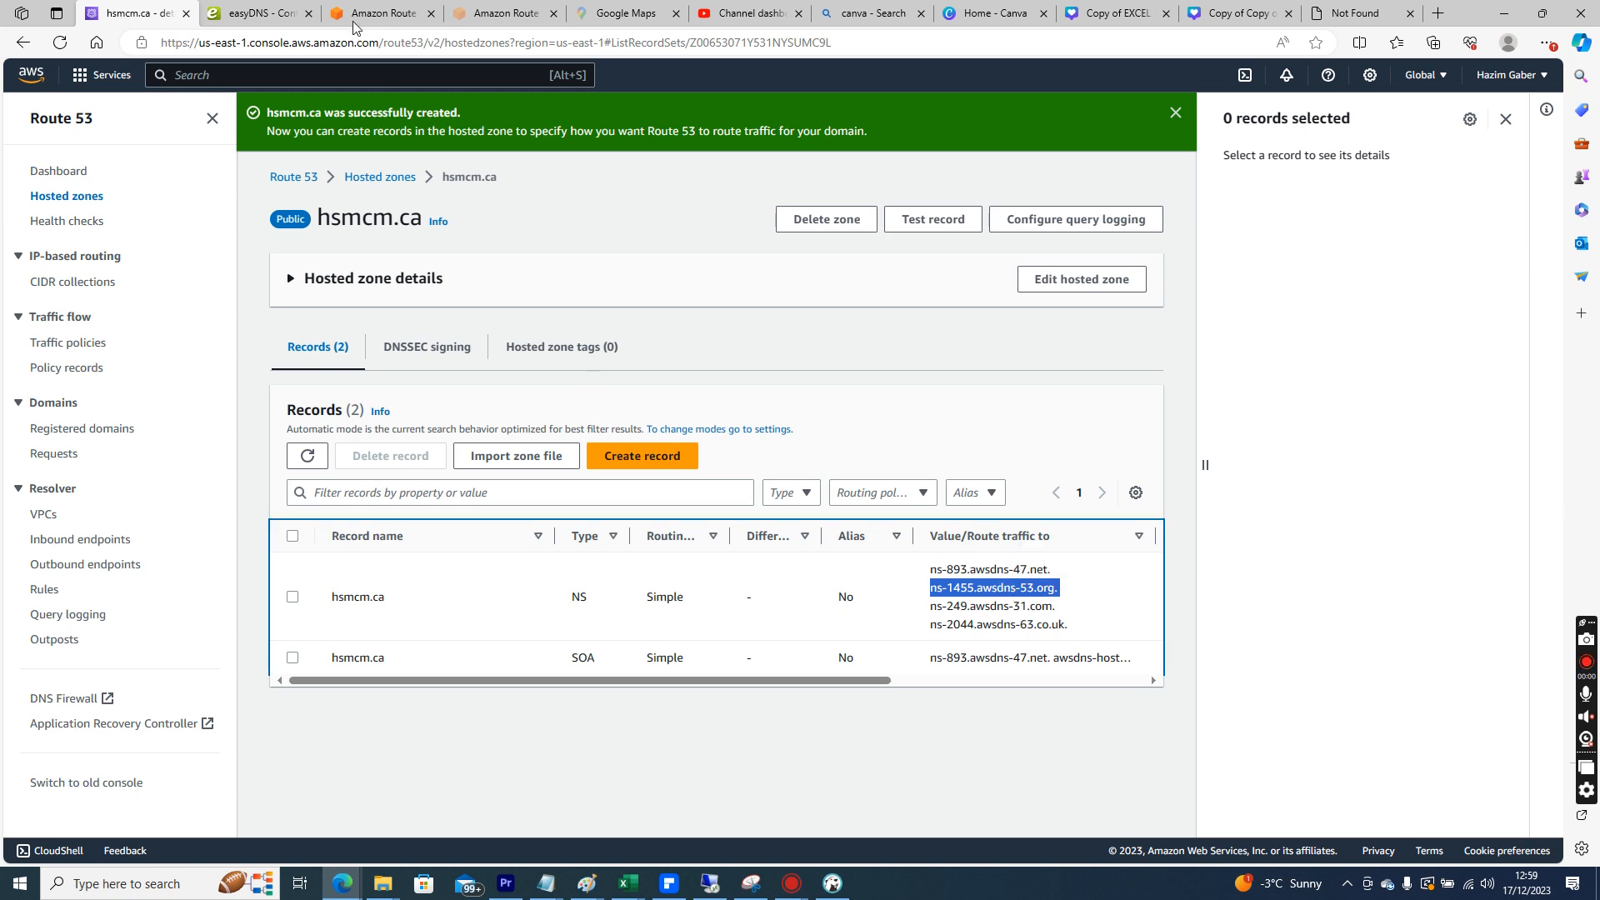
pyautogui.click(260, 12)
pyautogui.press('Tab')
pyautogui.hotkey('ctrl', 'v')
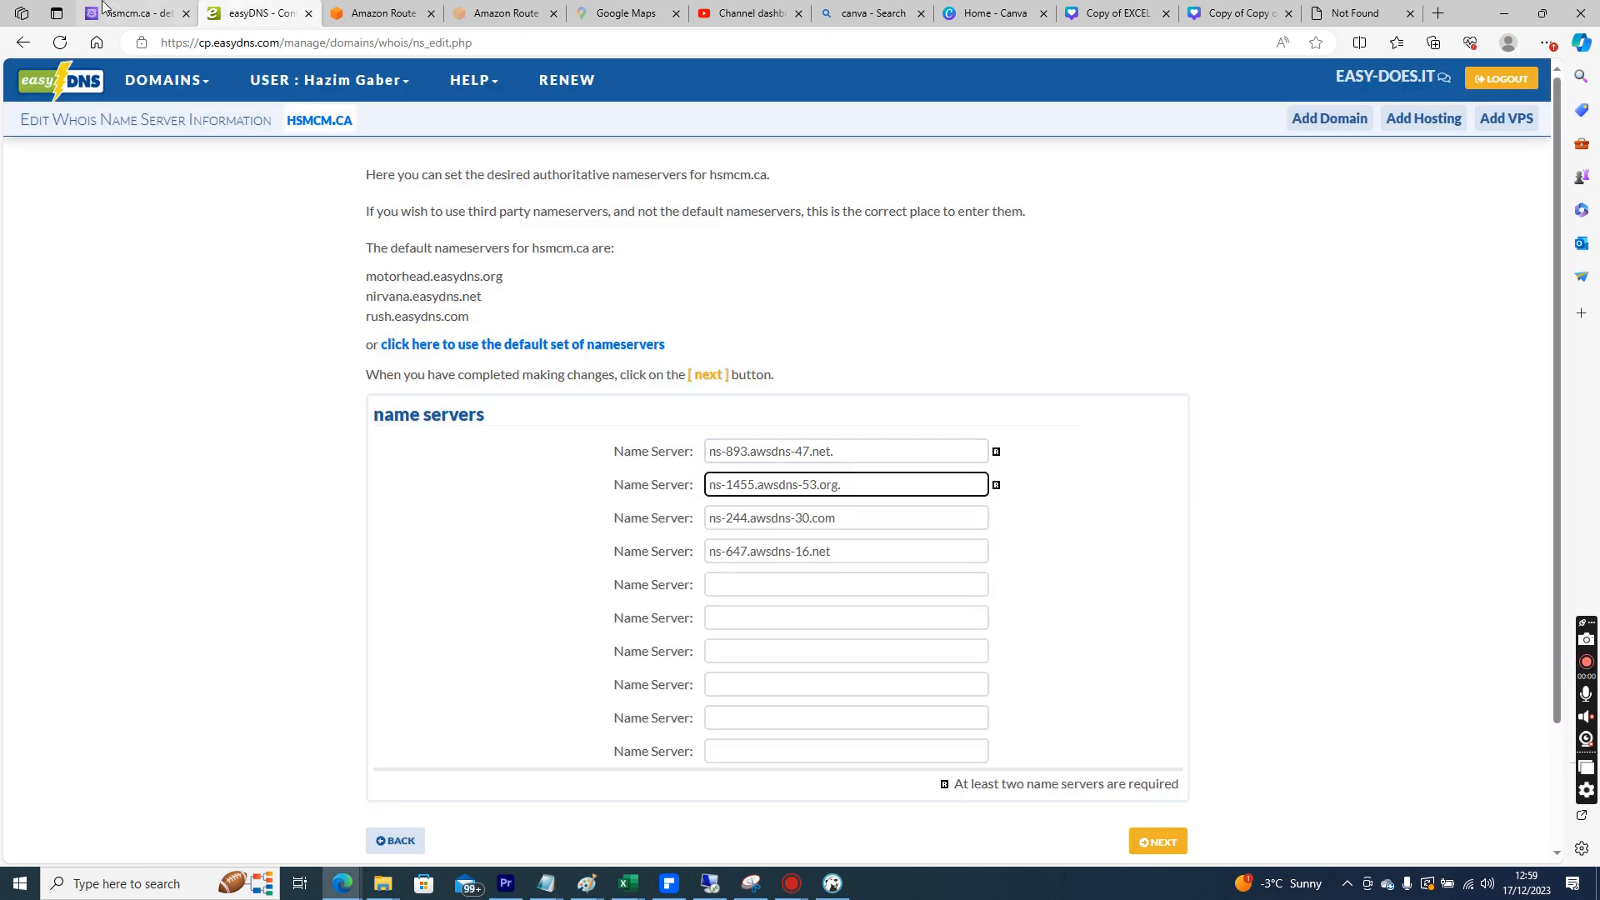
# Copy the third Route 53 name server and set easyDNS's third name server to "ns-249.awsdns-31.com."
pyautogui.click(133, 12)
pyautogui.click(1013, 604)
pyautogui.tripleClick(1013, 604)
pyautogui.hotkey('ctrl', 'c')
pyautogui.click(260, 13)
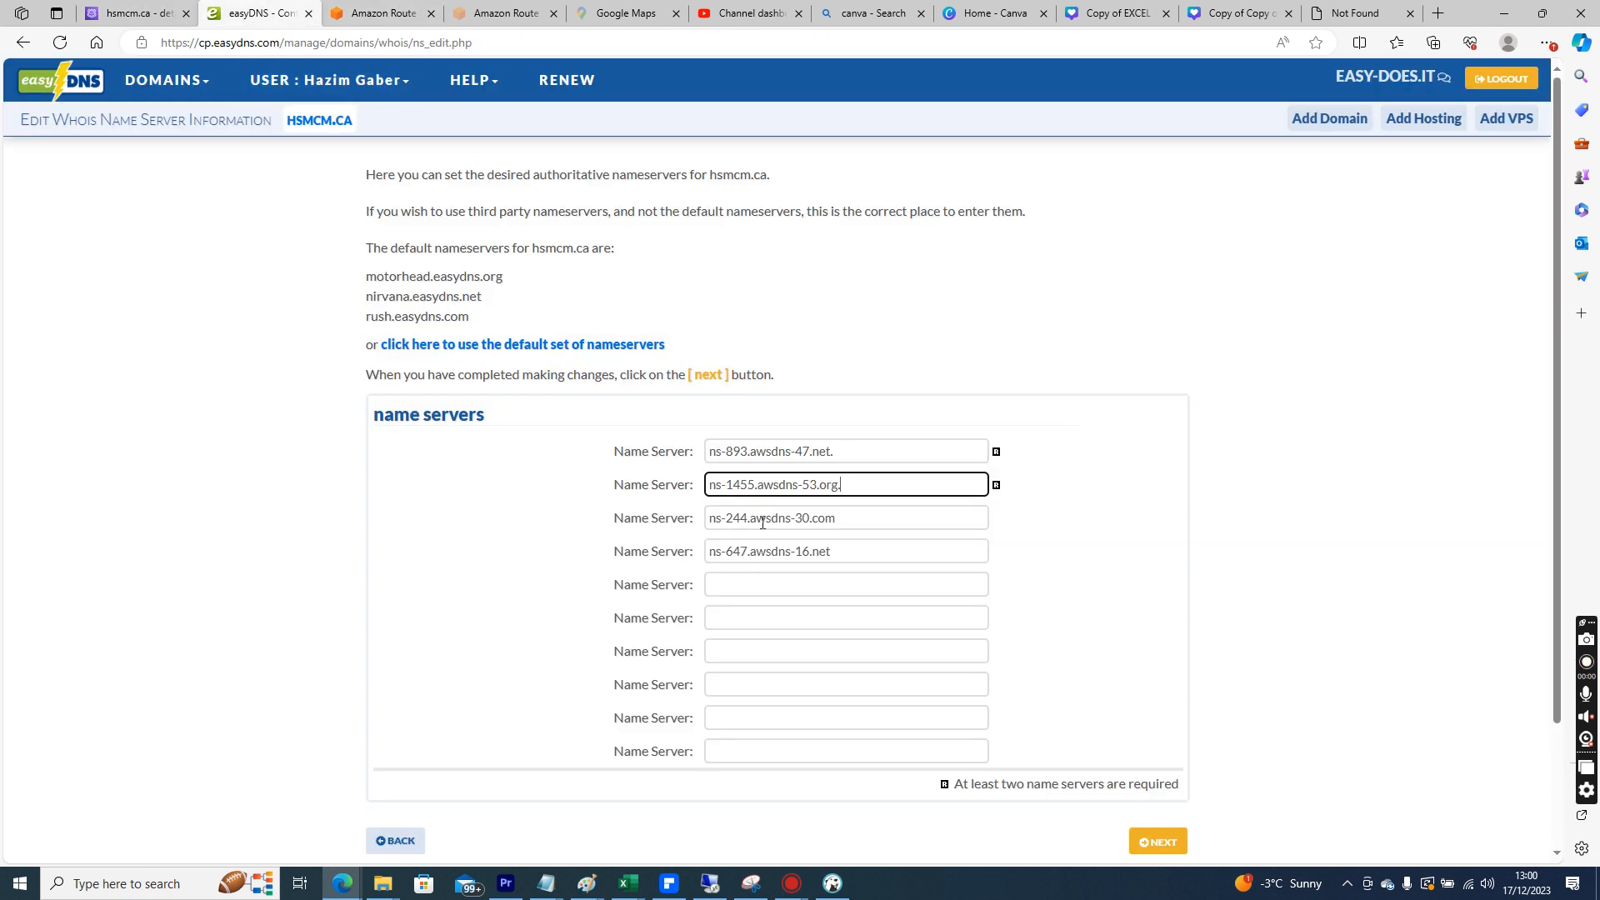
pyautogui.press('Tab')
pyautogui.hotkey('ctrl', 'v')
# Copy the fourth Route 53 name server and set easyDNS's fourth name server to "ns-2044.awsdns-63.co.uk."
pyautogui.click(150, 10)
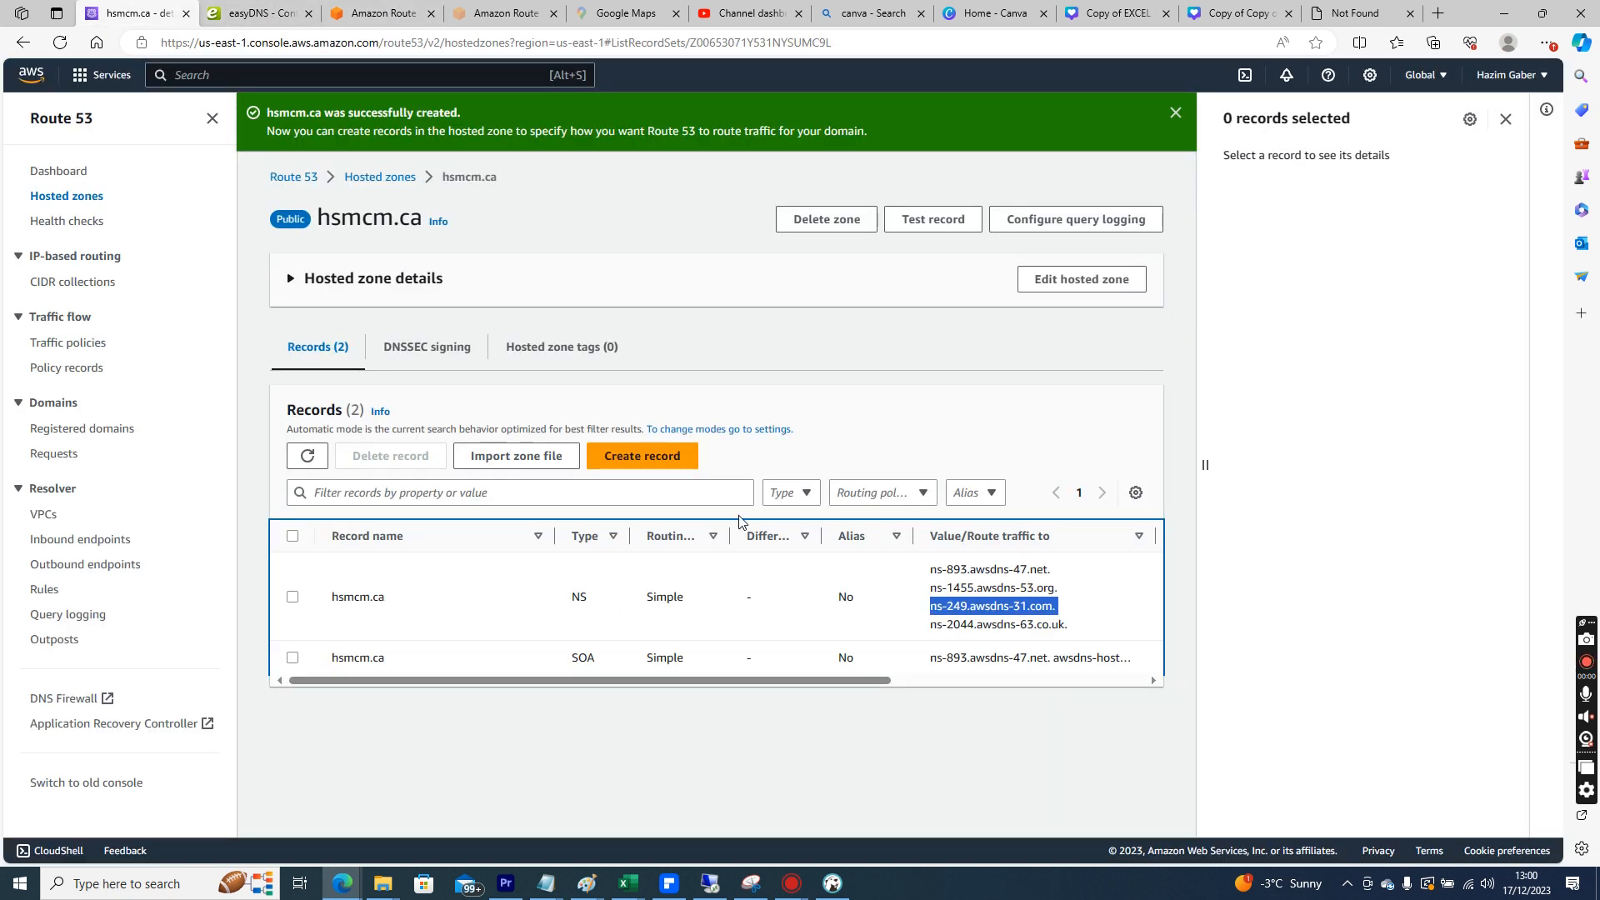
pyautogui.tripleClick(995, 625)
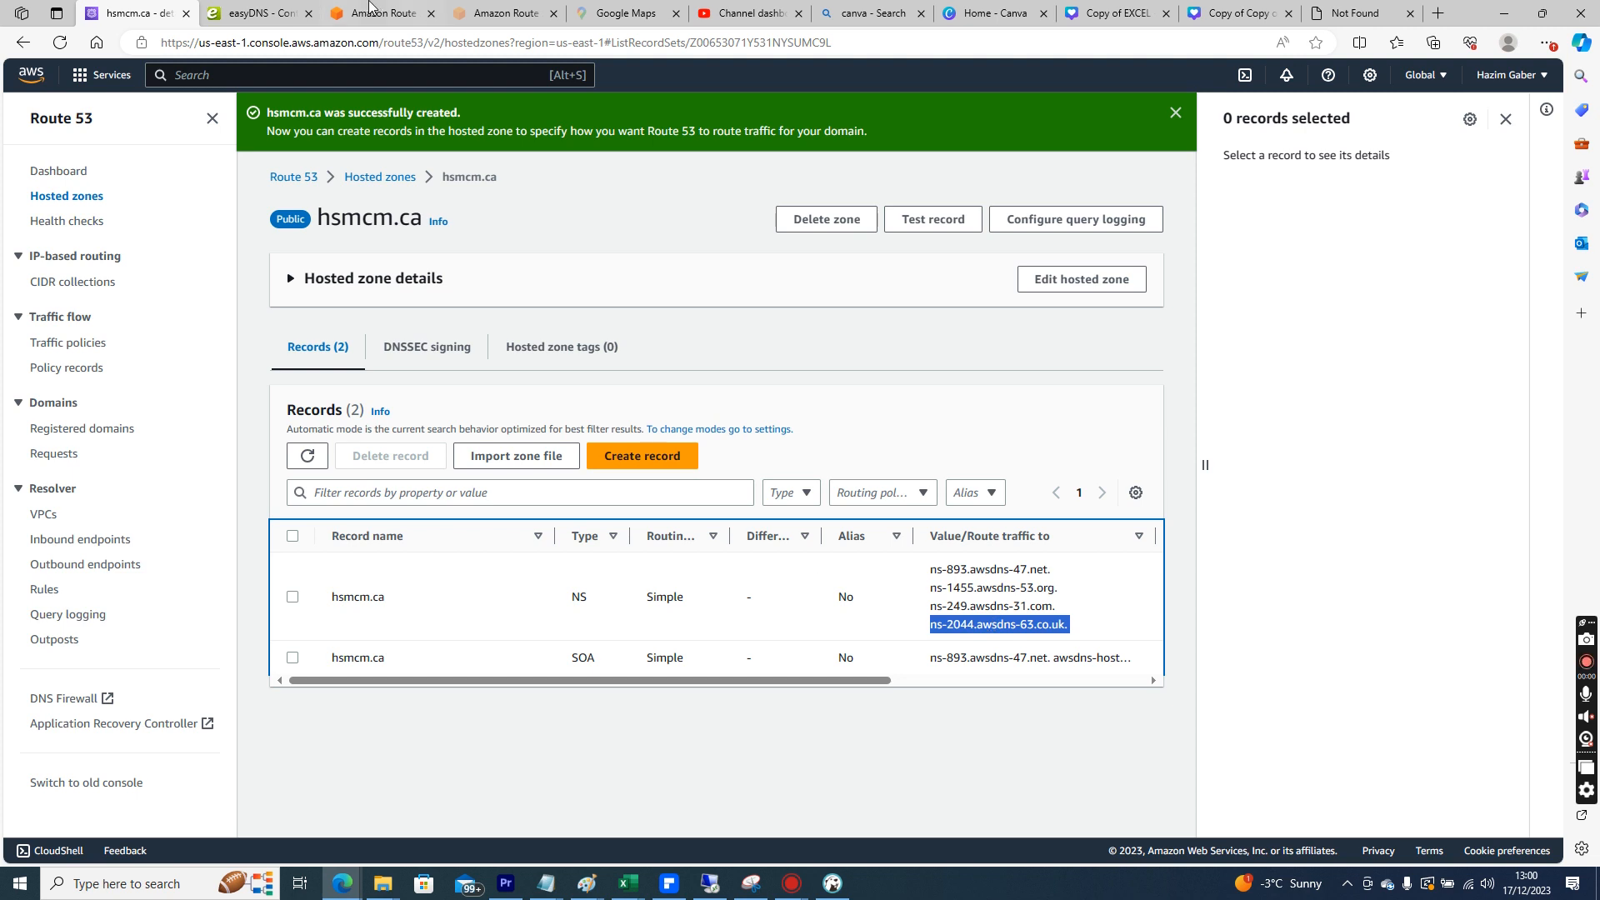
pyautogui.hotkey('ctrl', 'c')
pyautogui.click(260, 12)
pyautogui.tripleClick(792, 551)
pyautogui.hotkey('ctrl', 'v')
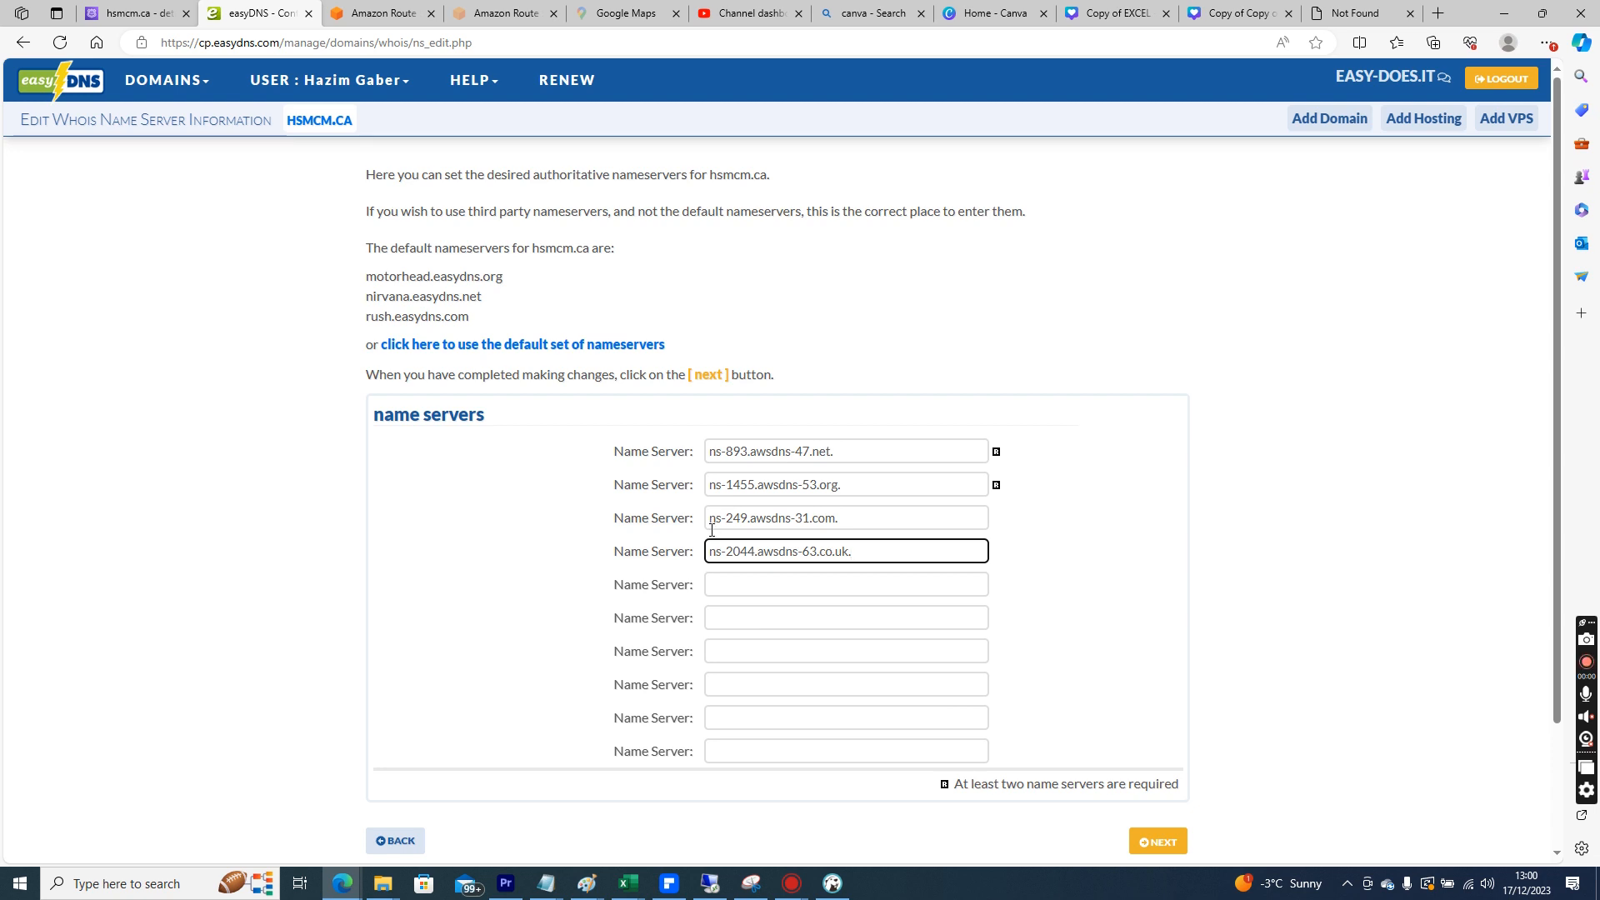
# Delete the newly created hsmcm.ca hosted zone in Route 53, confirming with "delete", and browse the hosted zones list
pyautogui.click(167, 13)
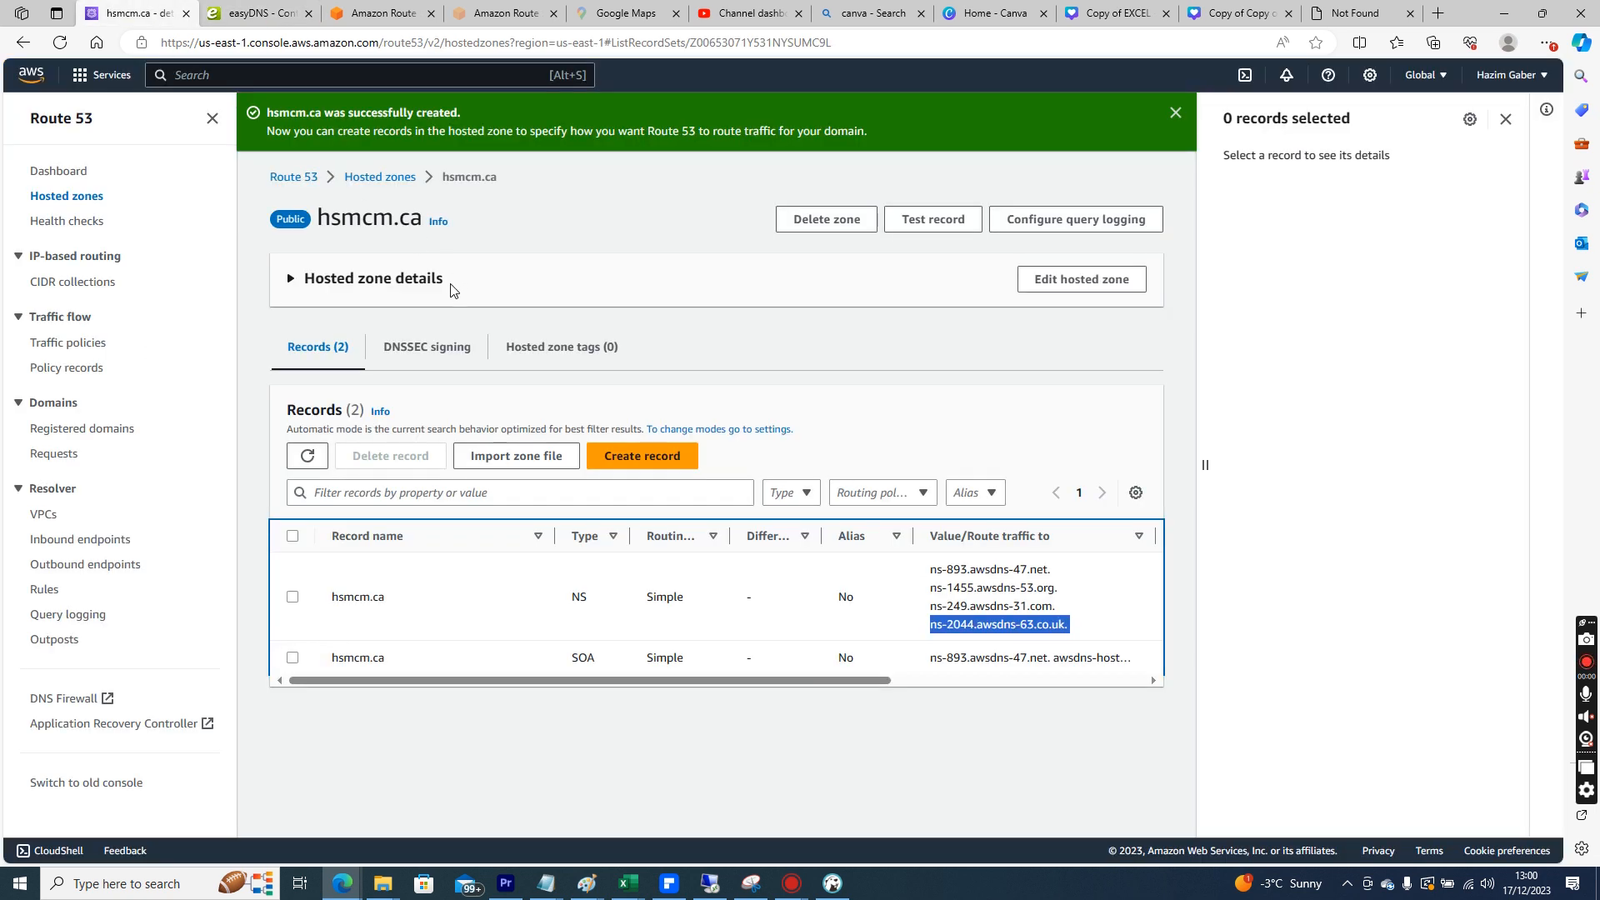
pyautogui.click(780, 224)
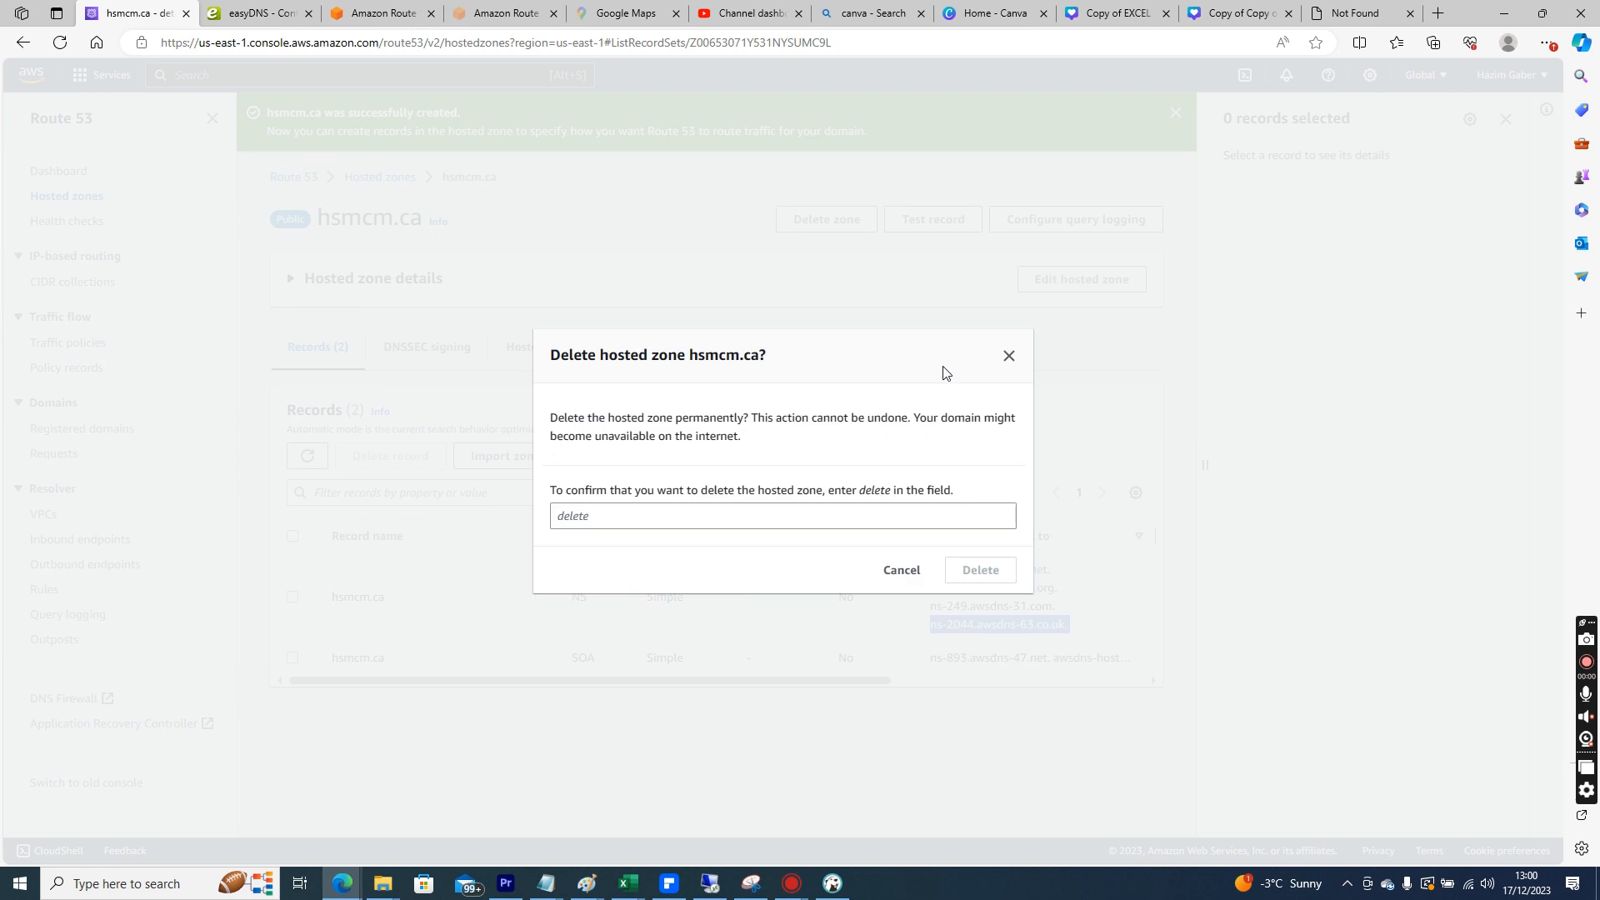
pyautogui.click(907, 518)
pyautogui.write('delete')
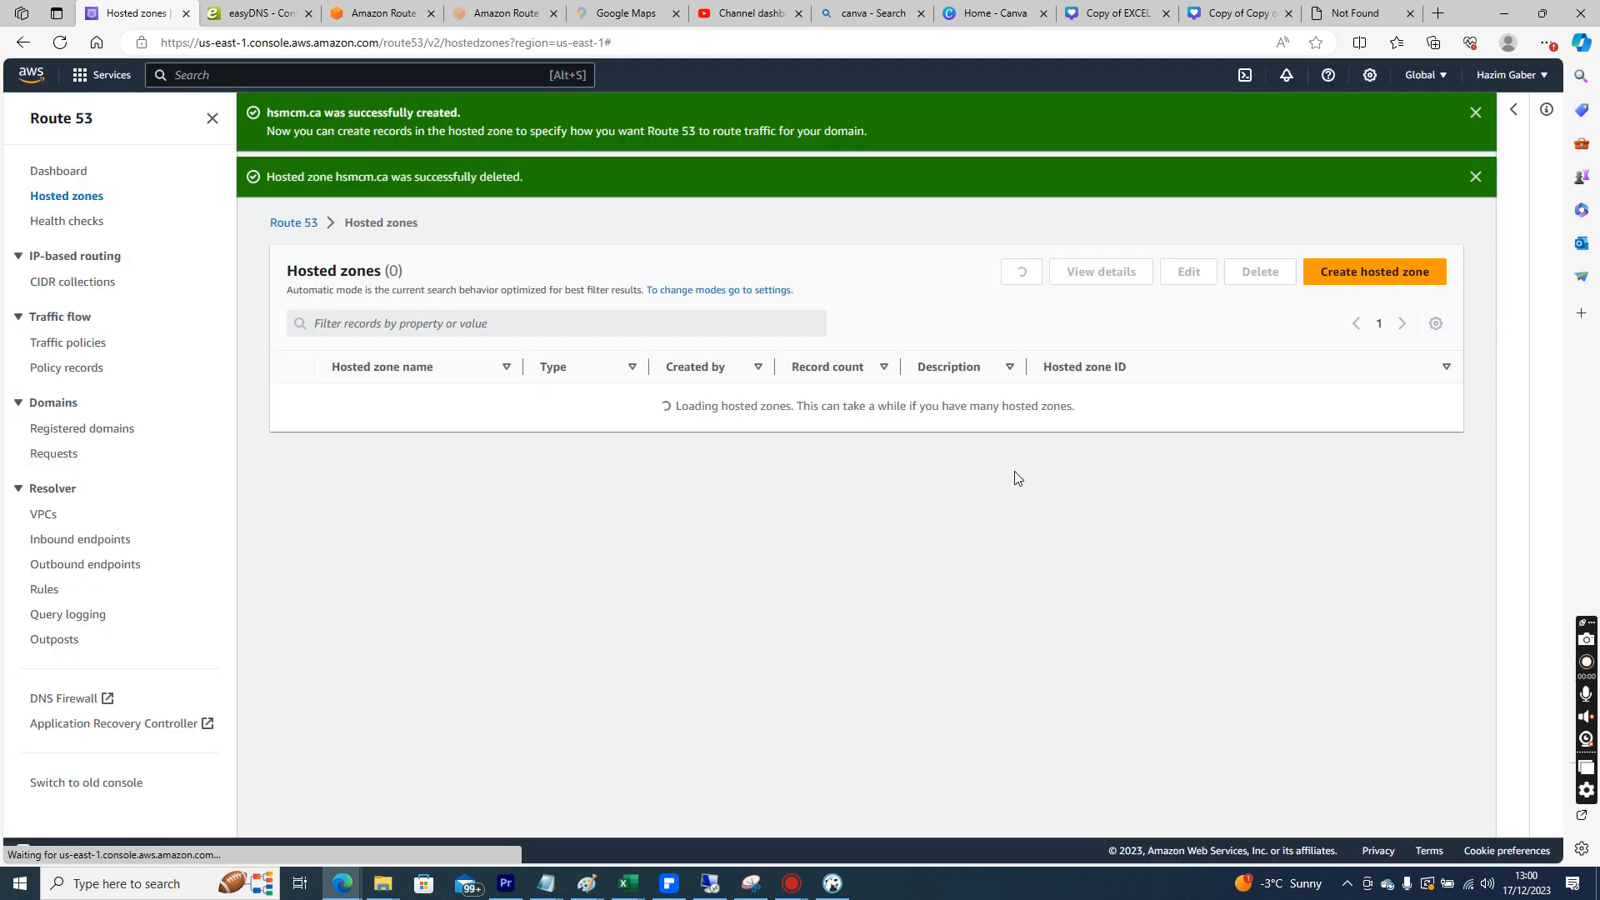
pyautogui.scroll(-5, 1553, 457)
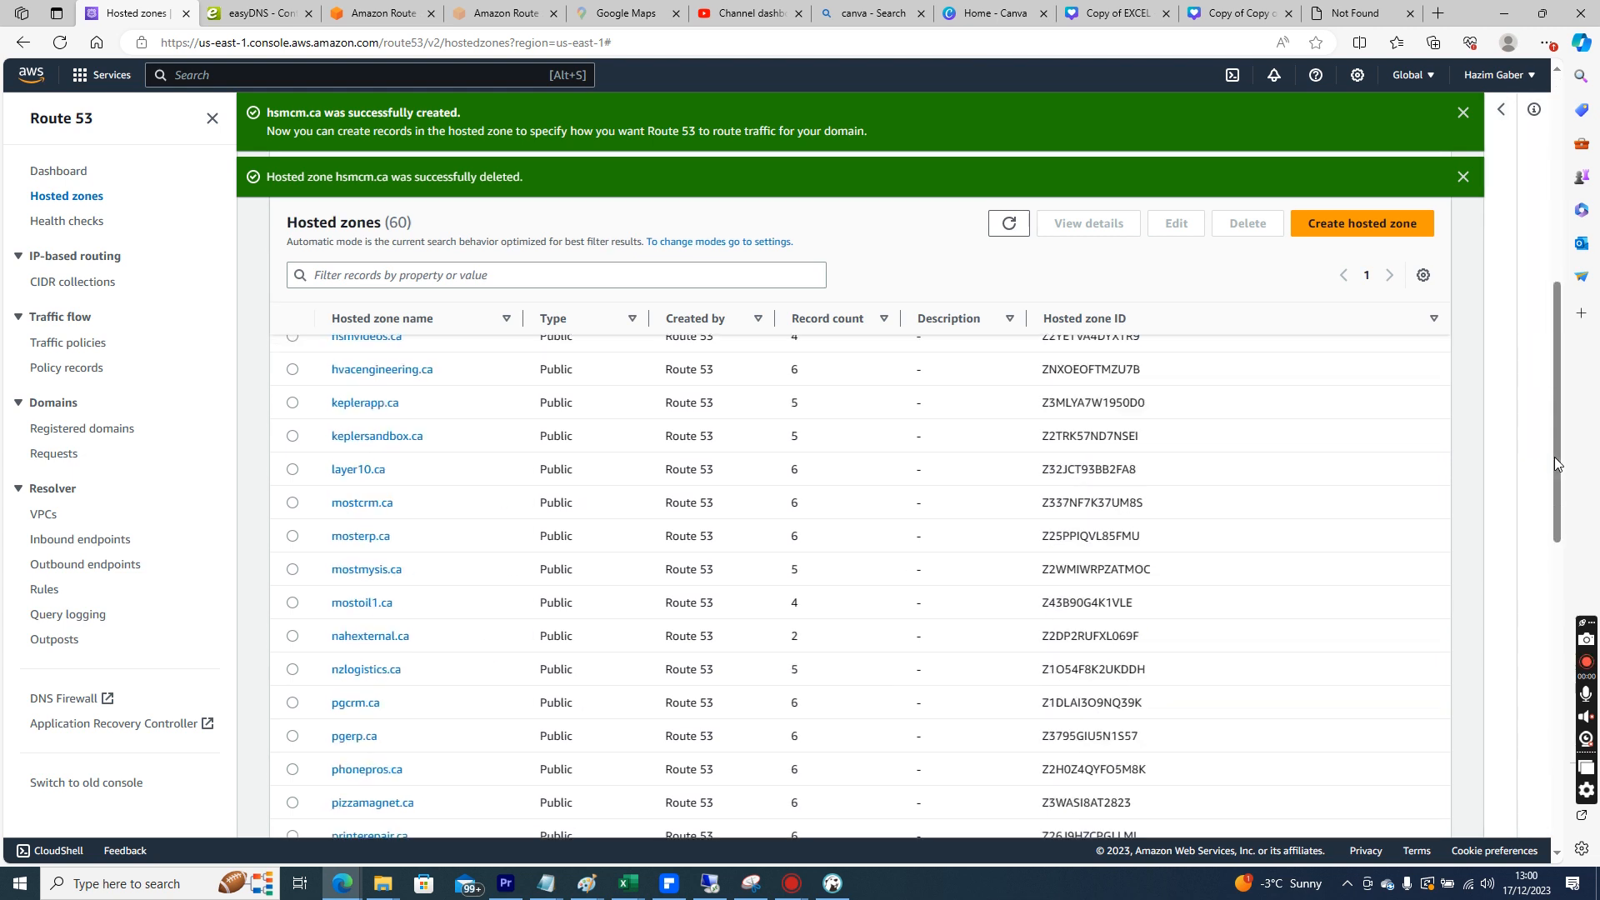
pyautogui.scroll(2, 1537, 355)
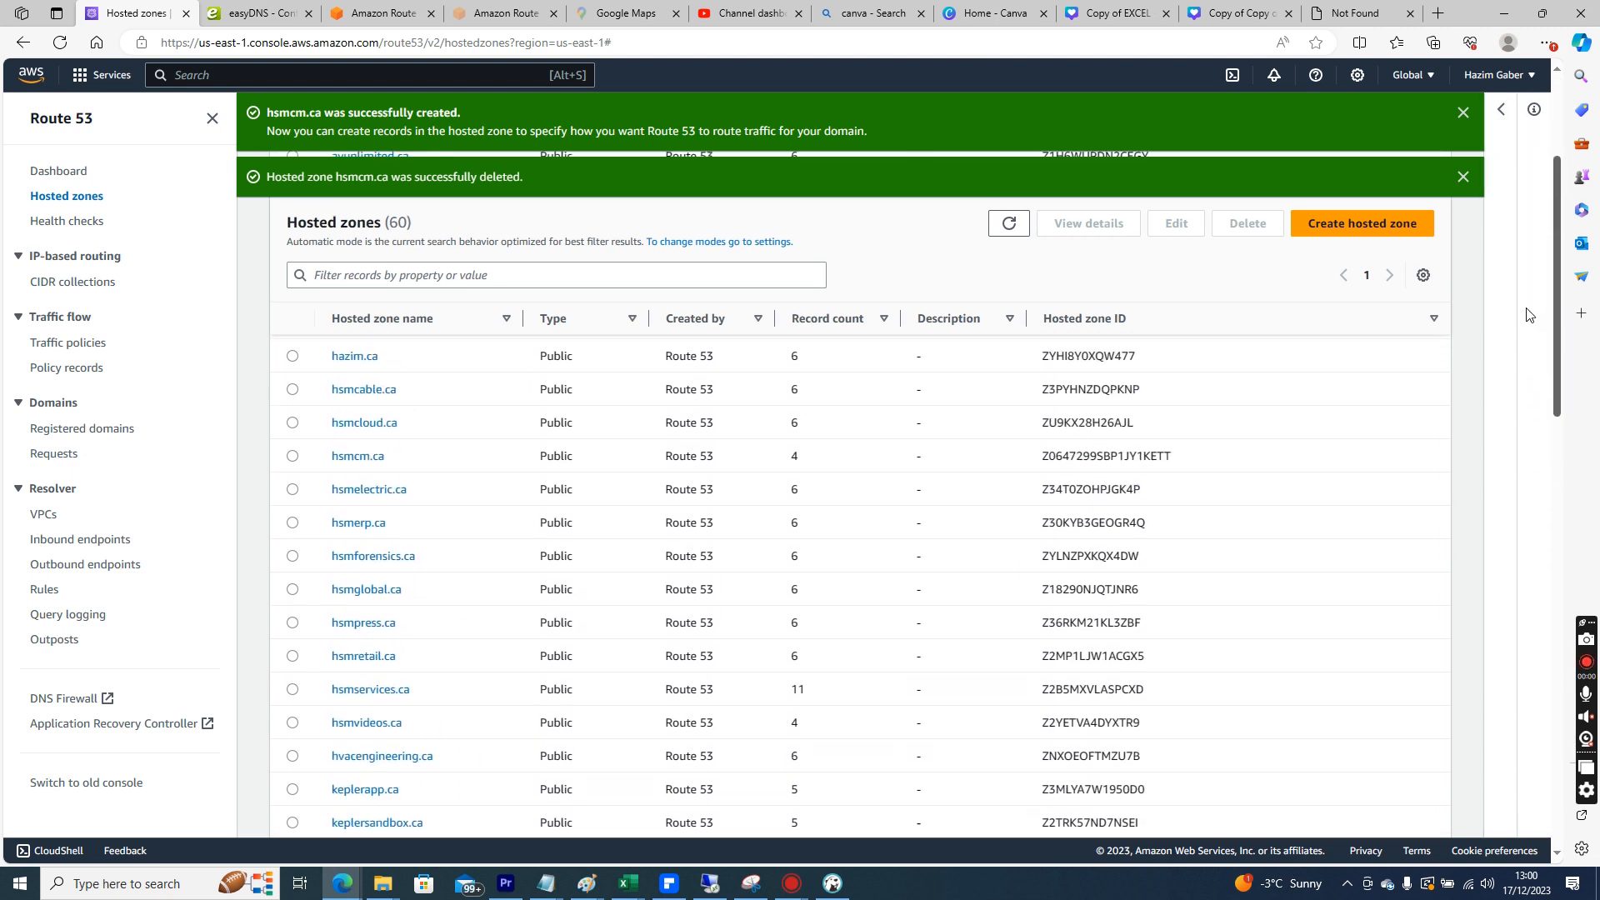
# Open the existing hsmcm.ca hosted zone and compare its NS record values with the name servers listed for the domain in easyDNS
pyautogui.click(373, 457)
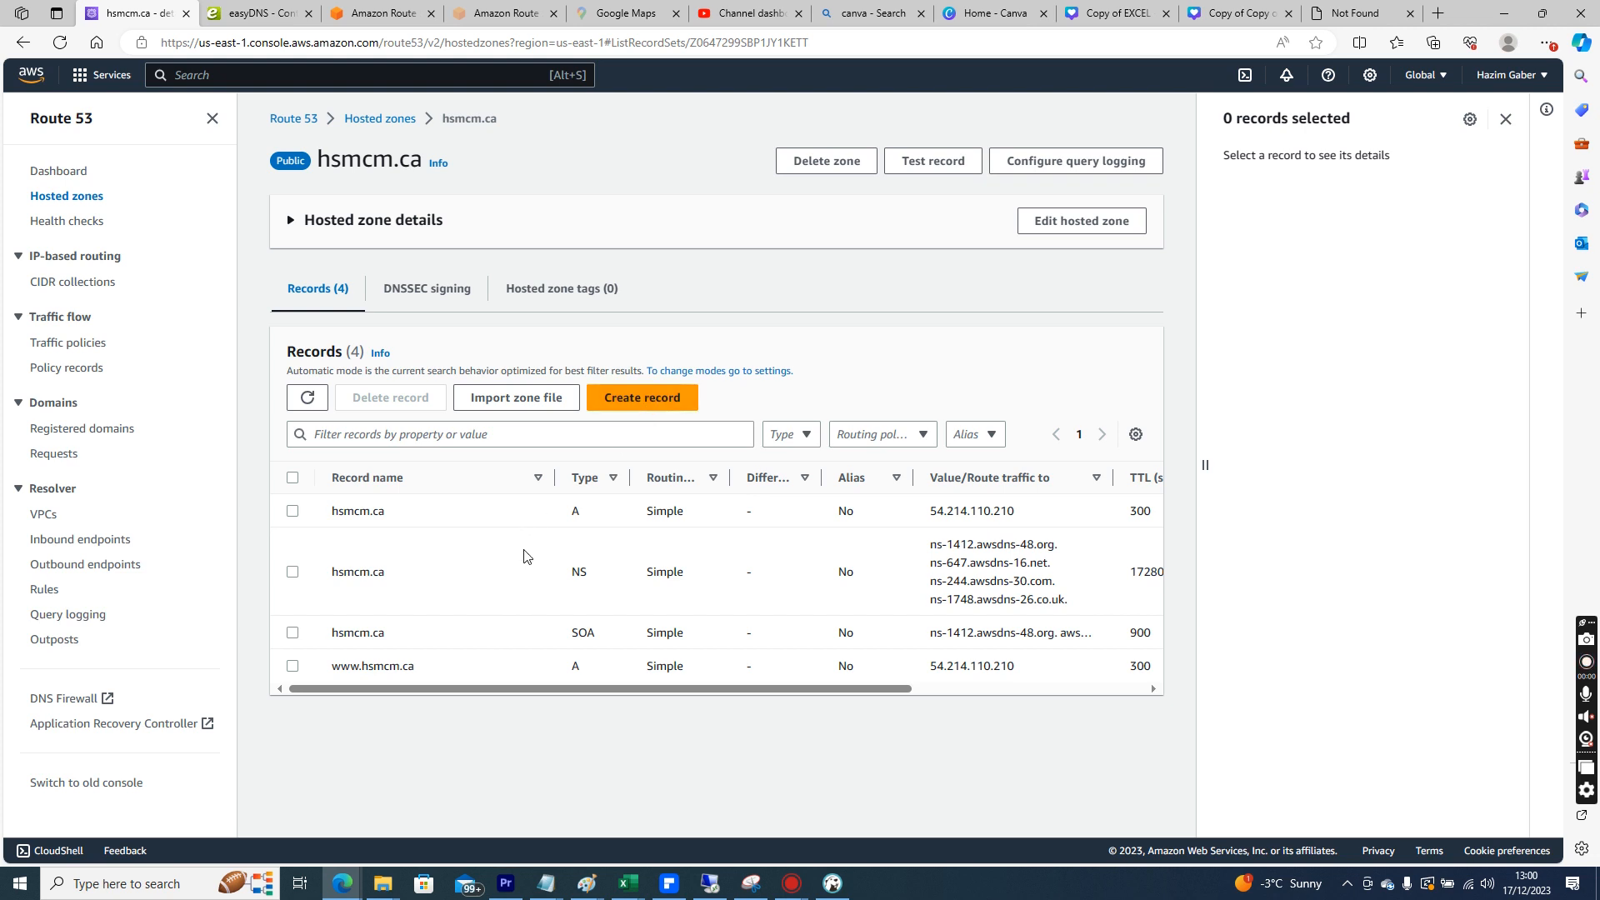
pyautogui.moveTo(528, 575); pyautogui.dragTo(1073, 607)
pyautogui.moveTo(538, 632); pyautogui.dragTo(983, 632)
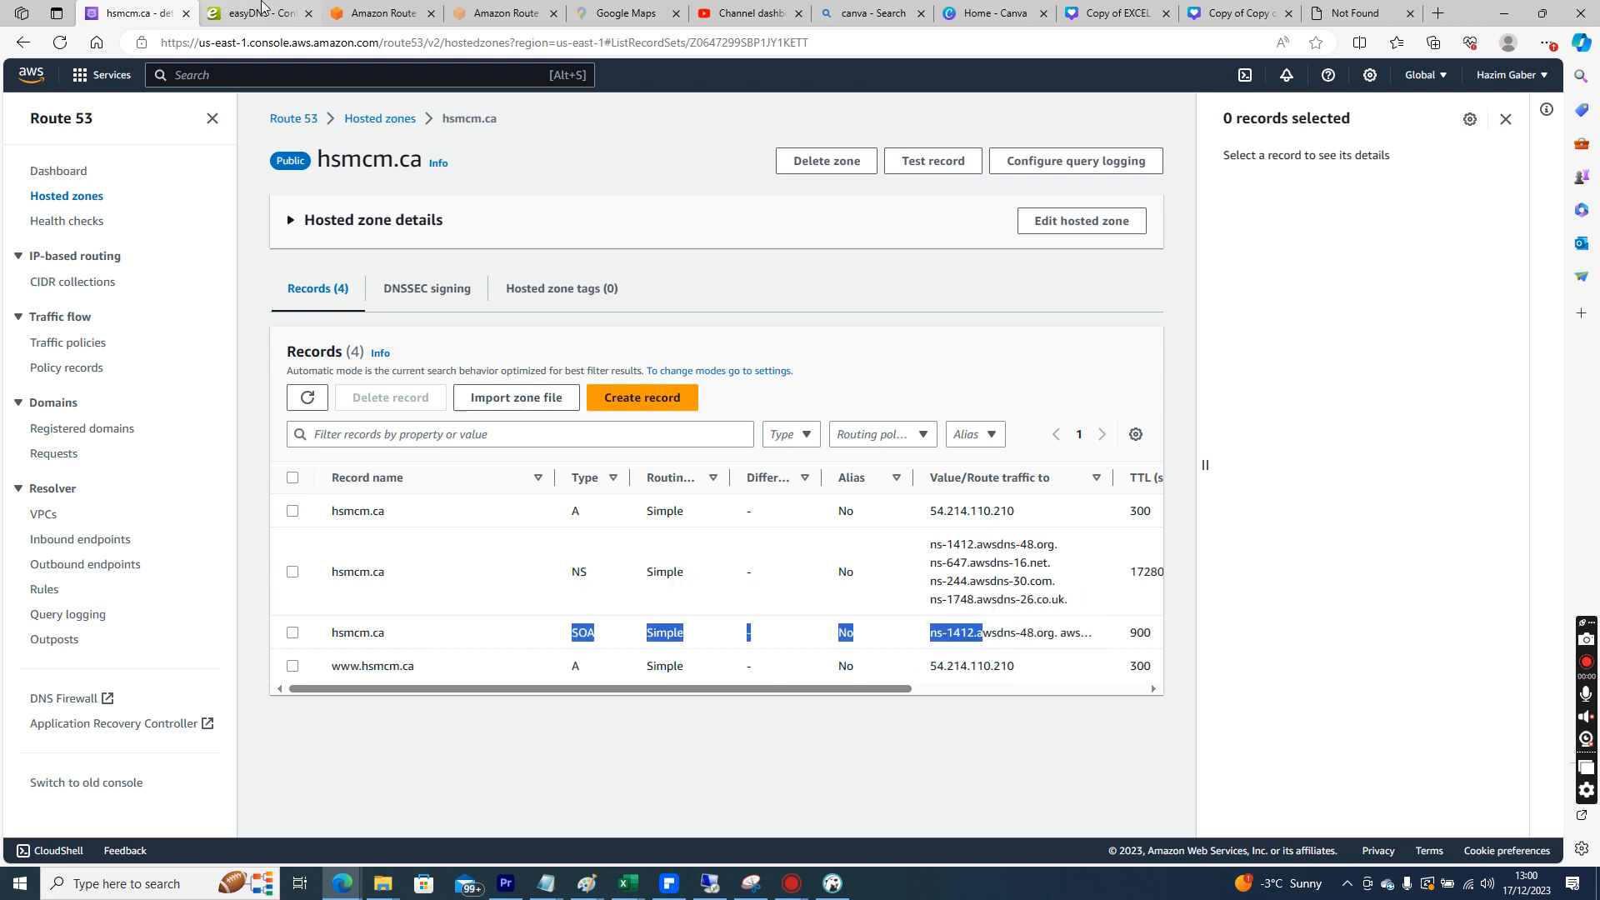
pyautogui.click(254, 14)
pyautogui.click(395, 841)
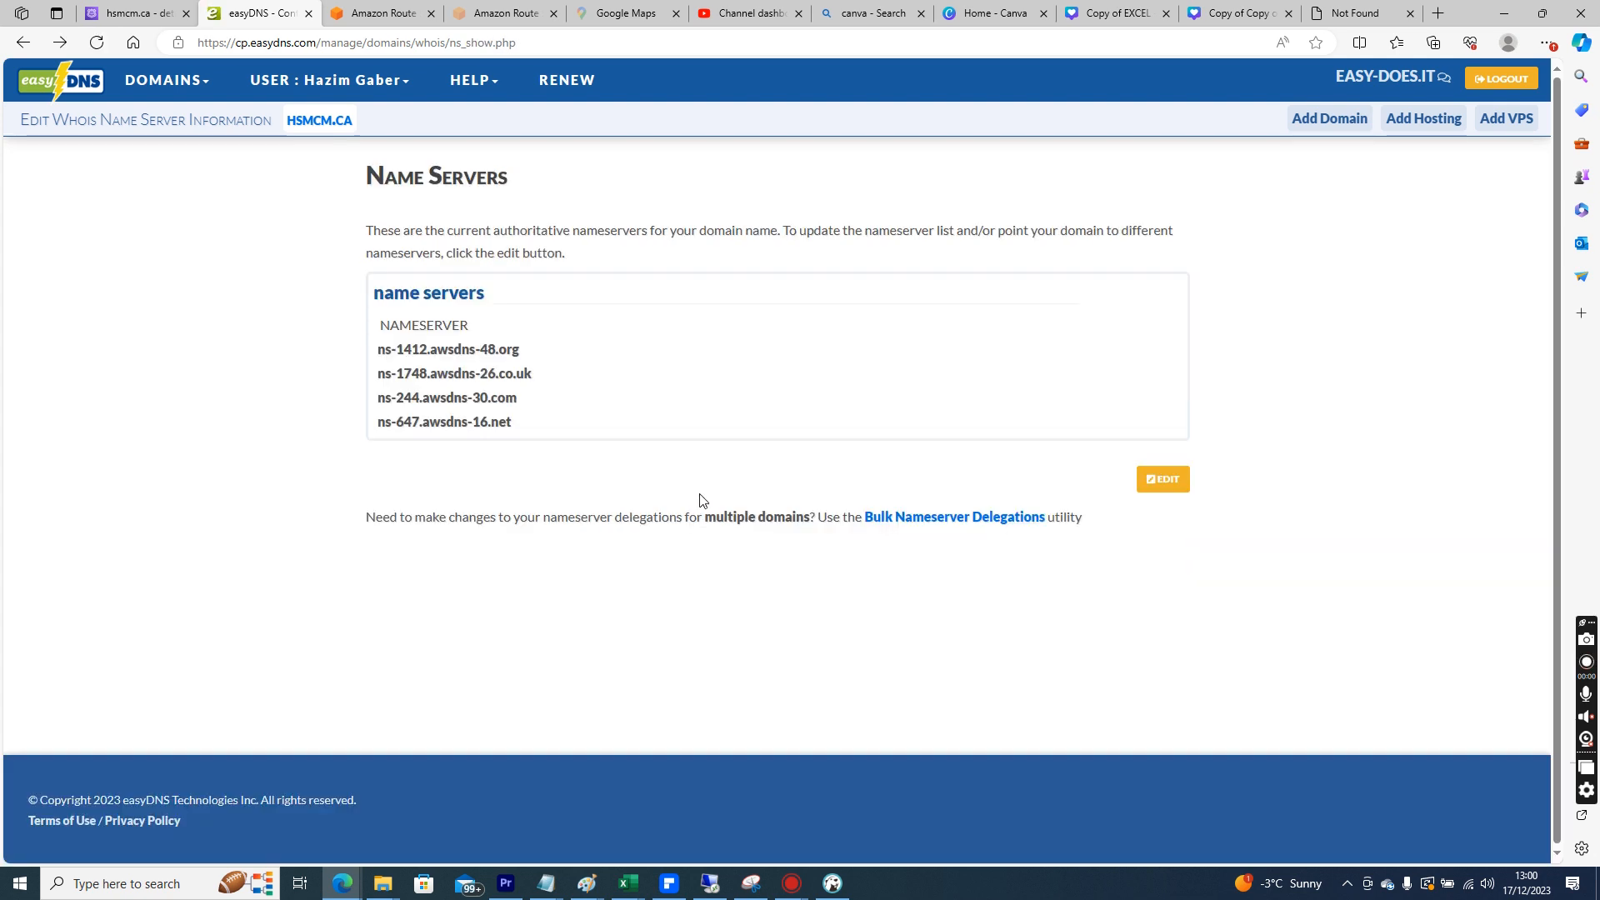
pyautogui.click(143, 11)
pyautogui.click(242, 13)
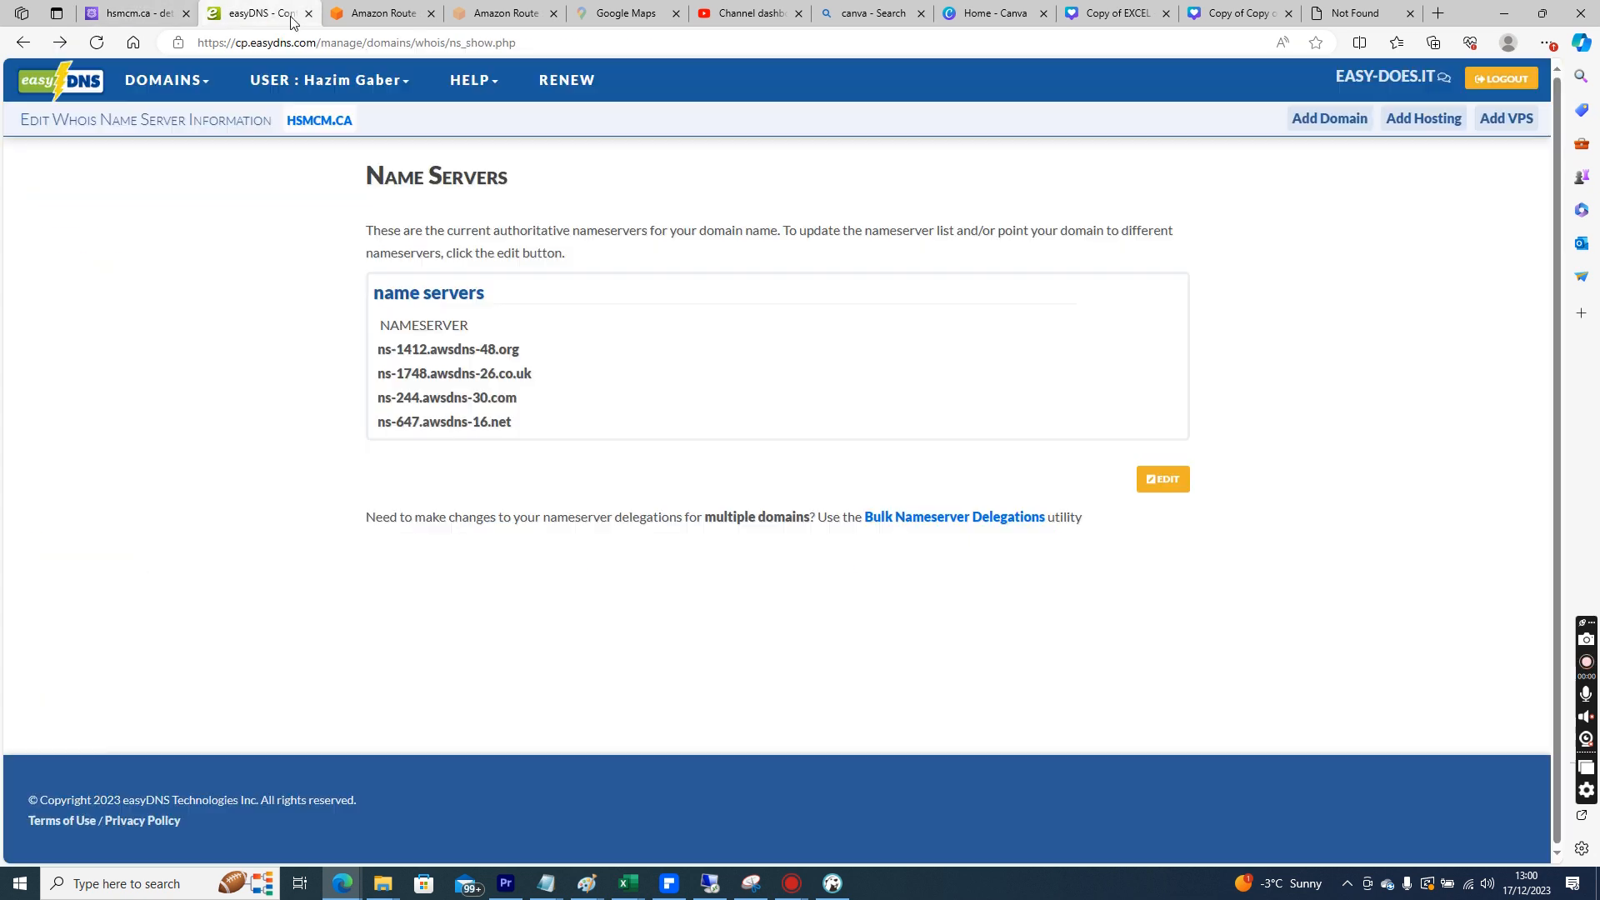
pyautogui.click(125, 11)
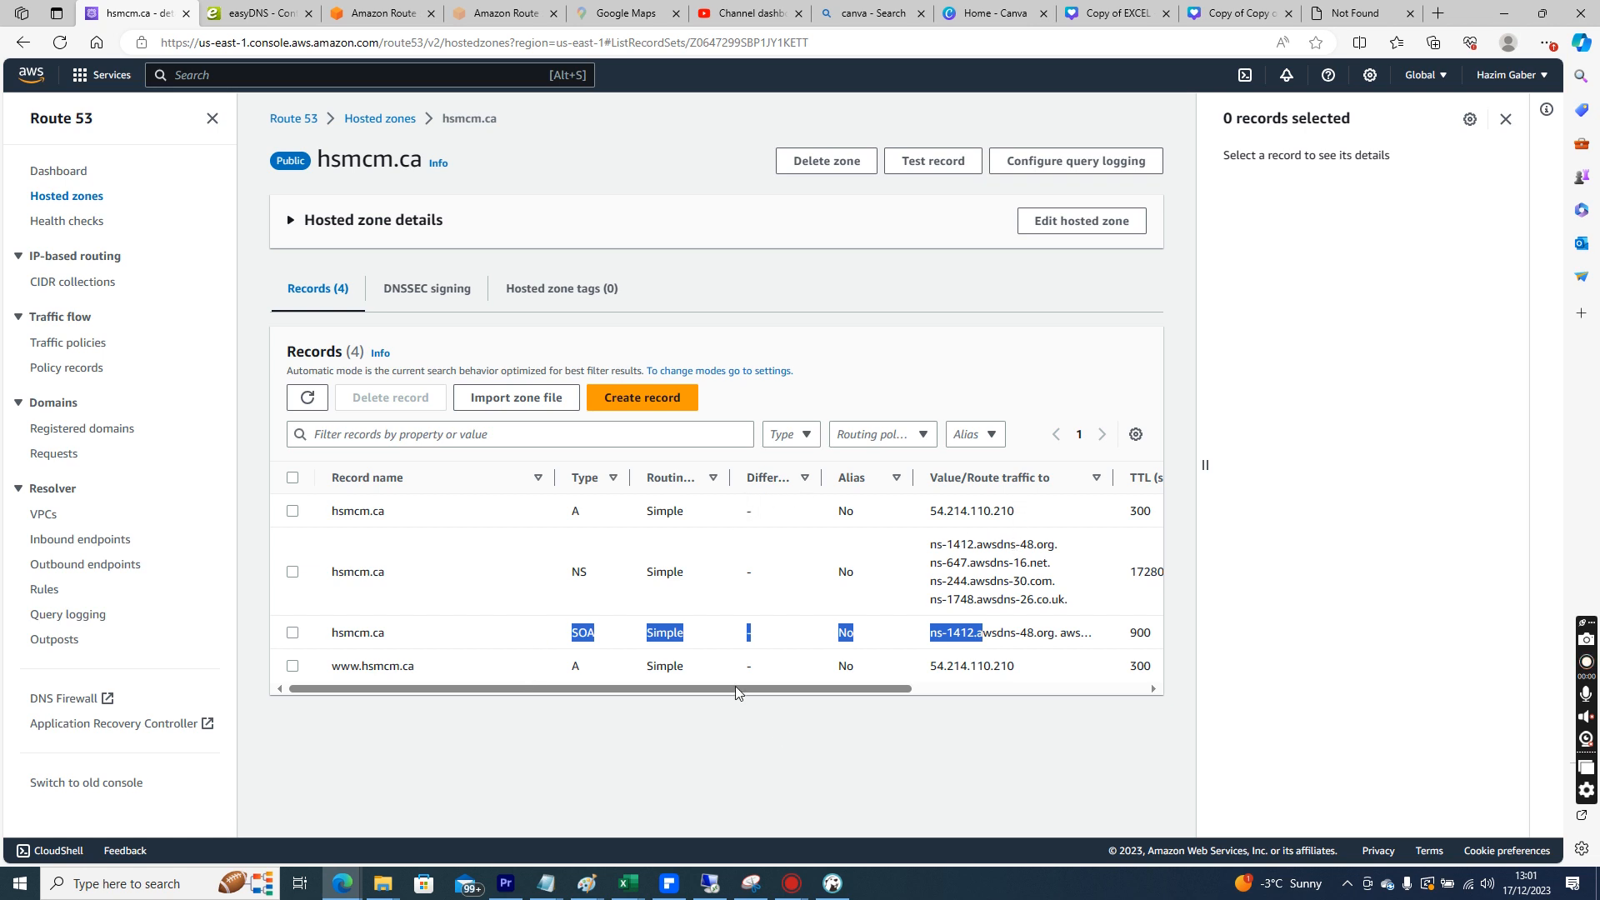
pyautogui.moveTo(737, 694)
pyautogui.mouseDown()
pyautogui.moveTo(971, 716)
pyautogui.moveTo(595, 691)
pyautogui.mouseUp()
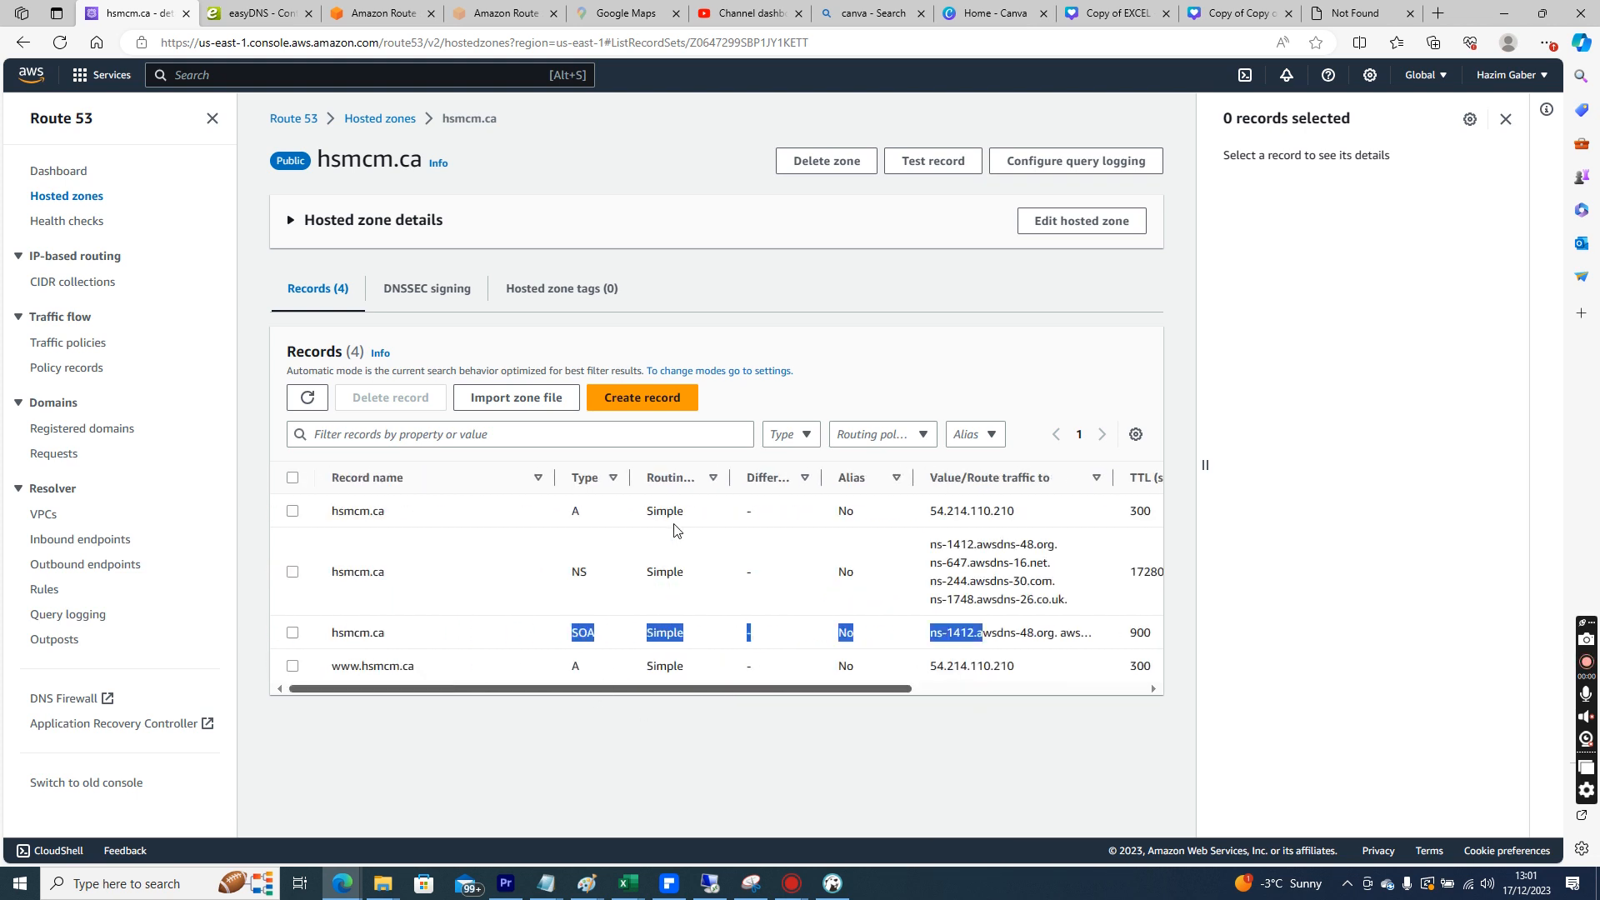
pyautogui.doubleClick(576, 511)
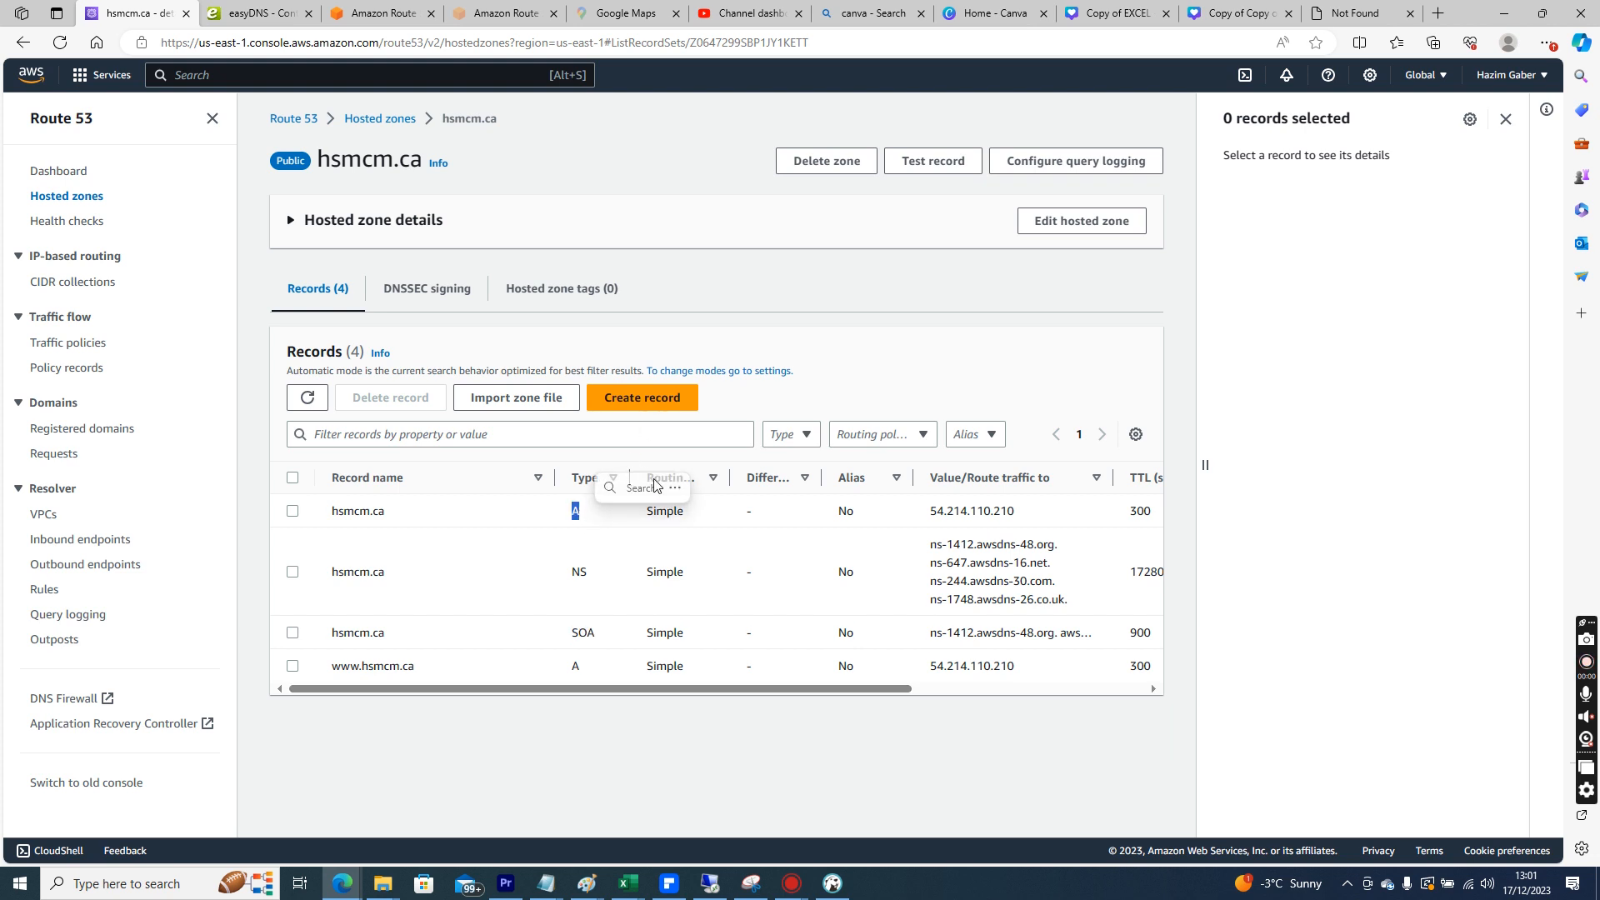
pyautogui.click(934, 516)
pyautogui.moveTo(934, 515); pyautogui.dragTo(1023, 520)
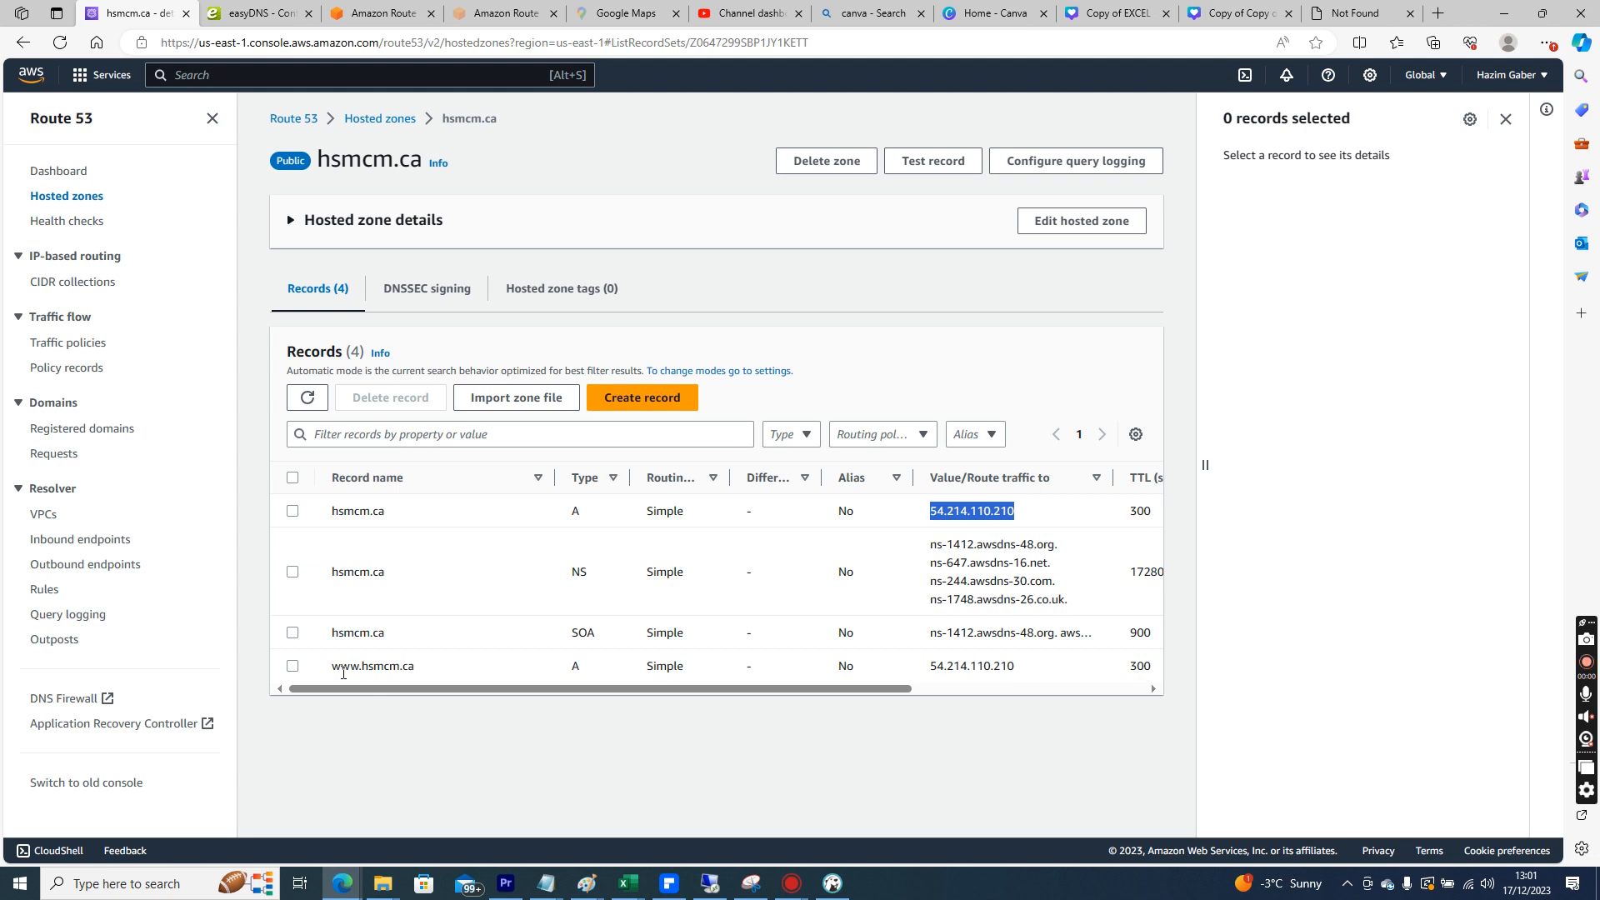
pyautogui.doubleClick(343, 671)
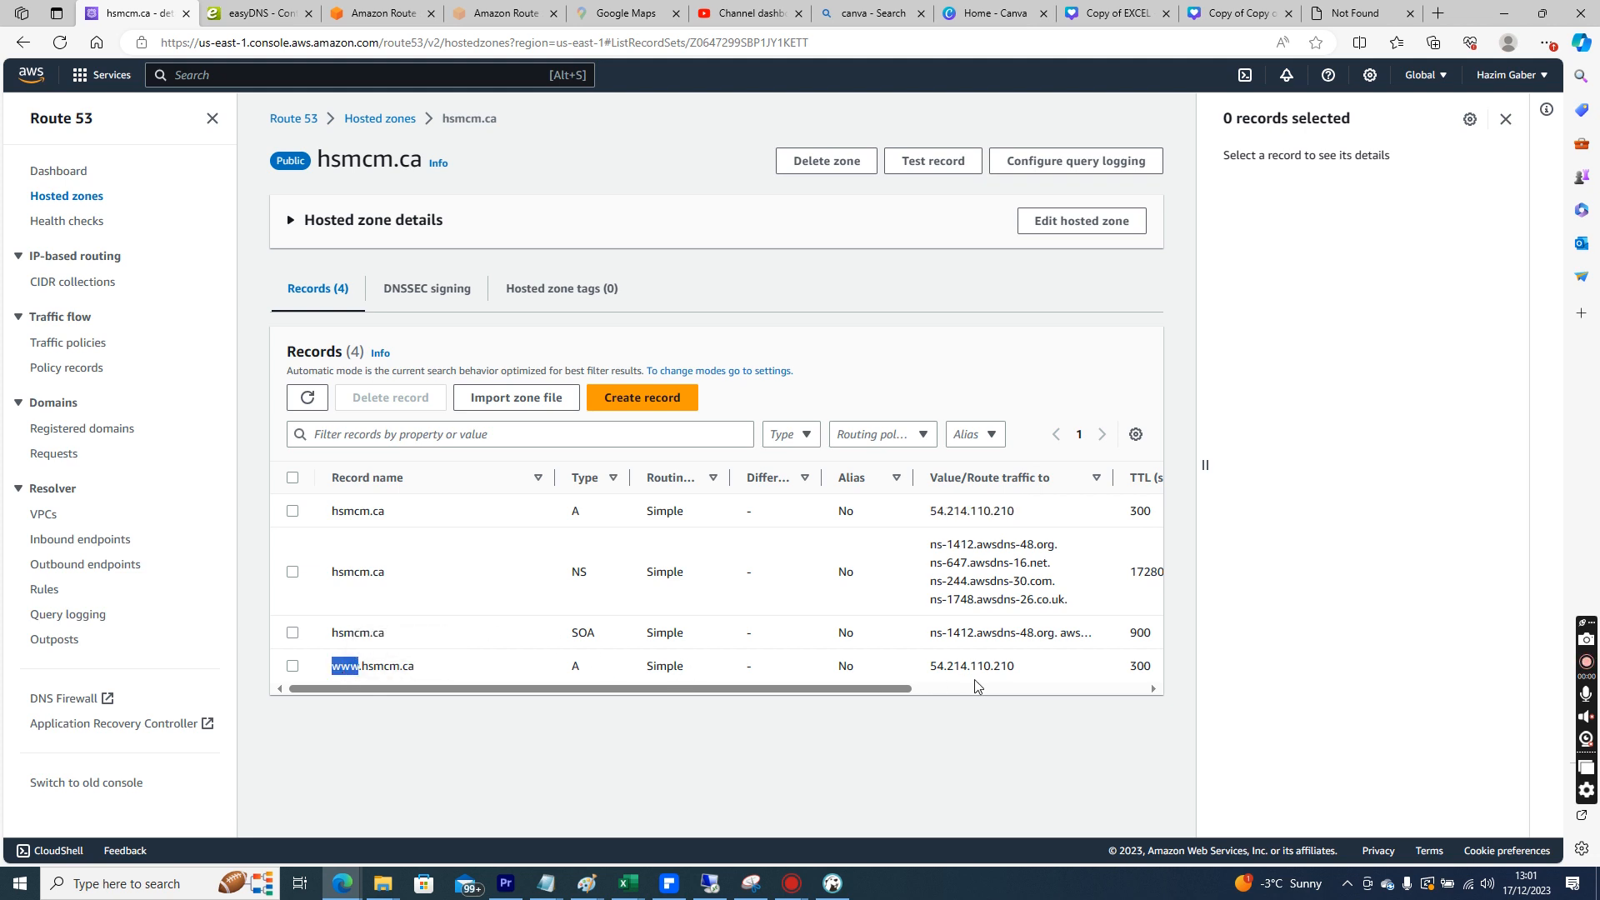
pyautogui.moveTo(1036, 673); pyautogui.dragTo(927, 673)
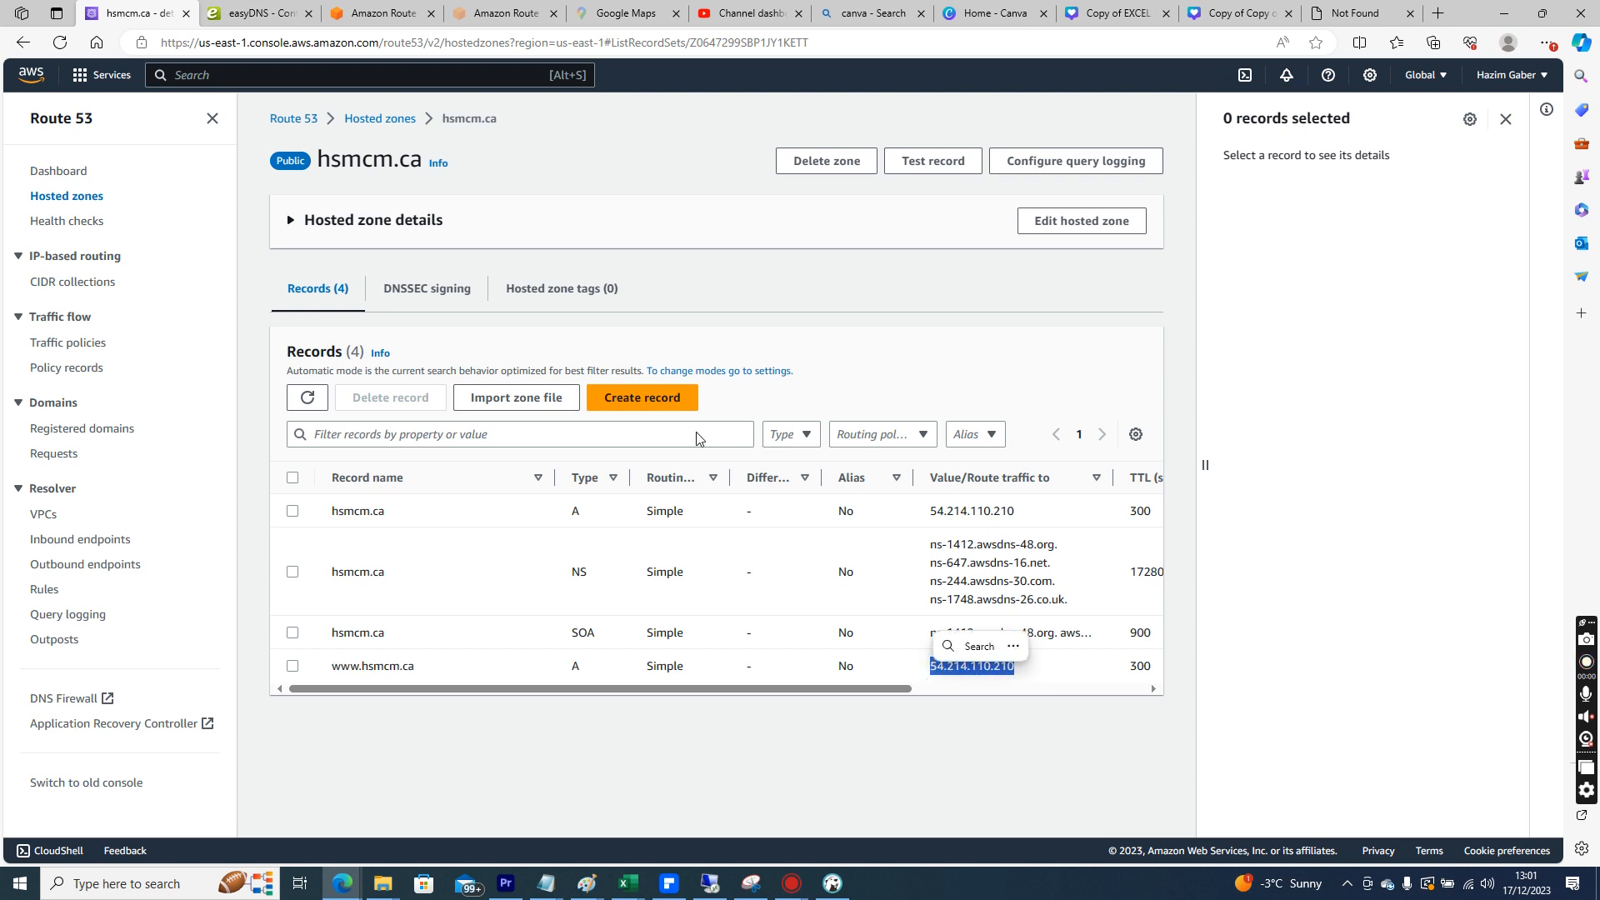
# Draft a new A record in the hsmcm.ca zone with record name "www" and value "5.4.5.7.3"
pyautogui.click(635, 398)
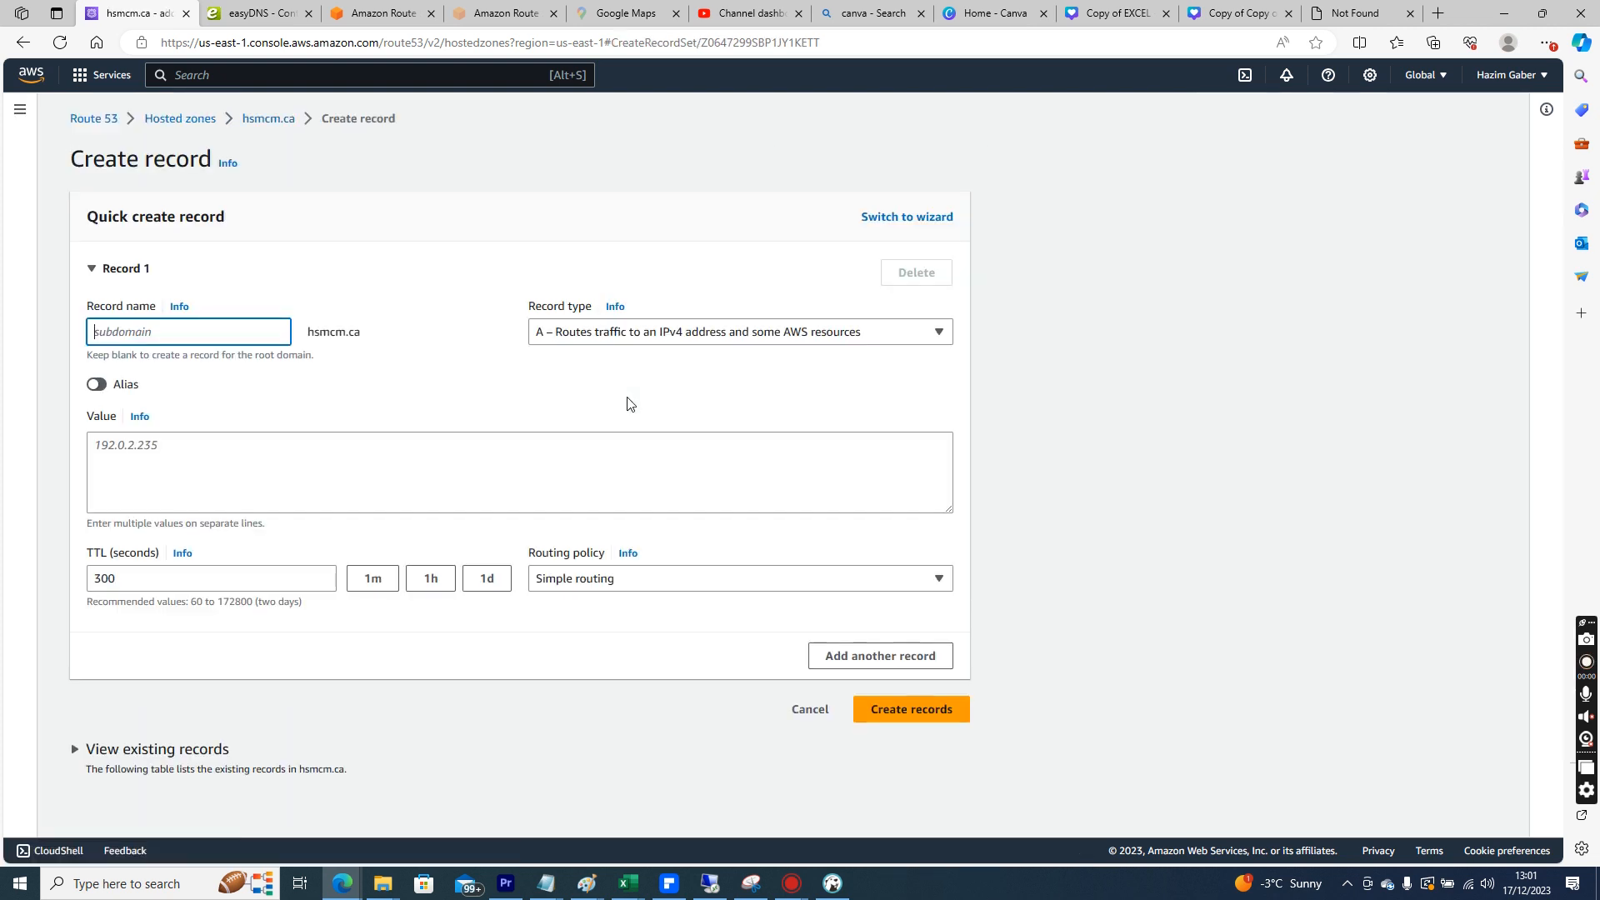
pyautogui.click(783, 336)
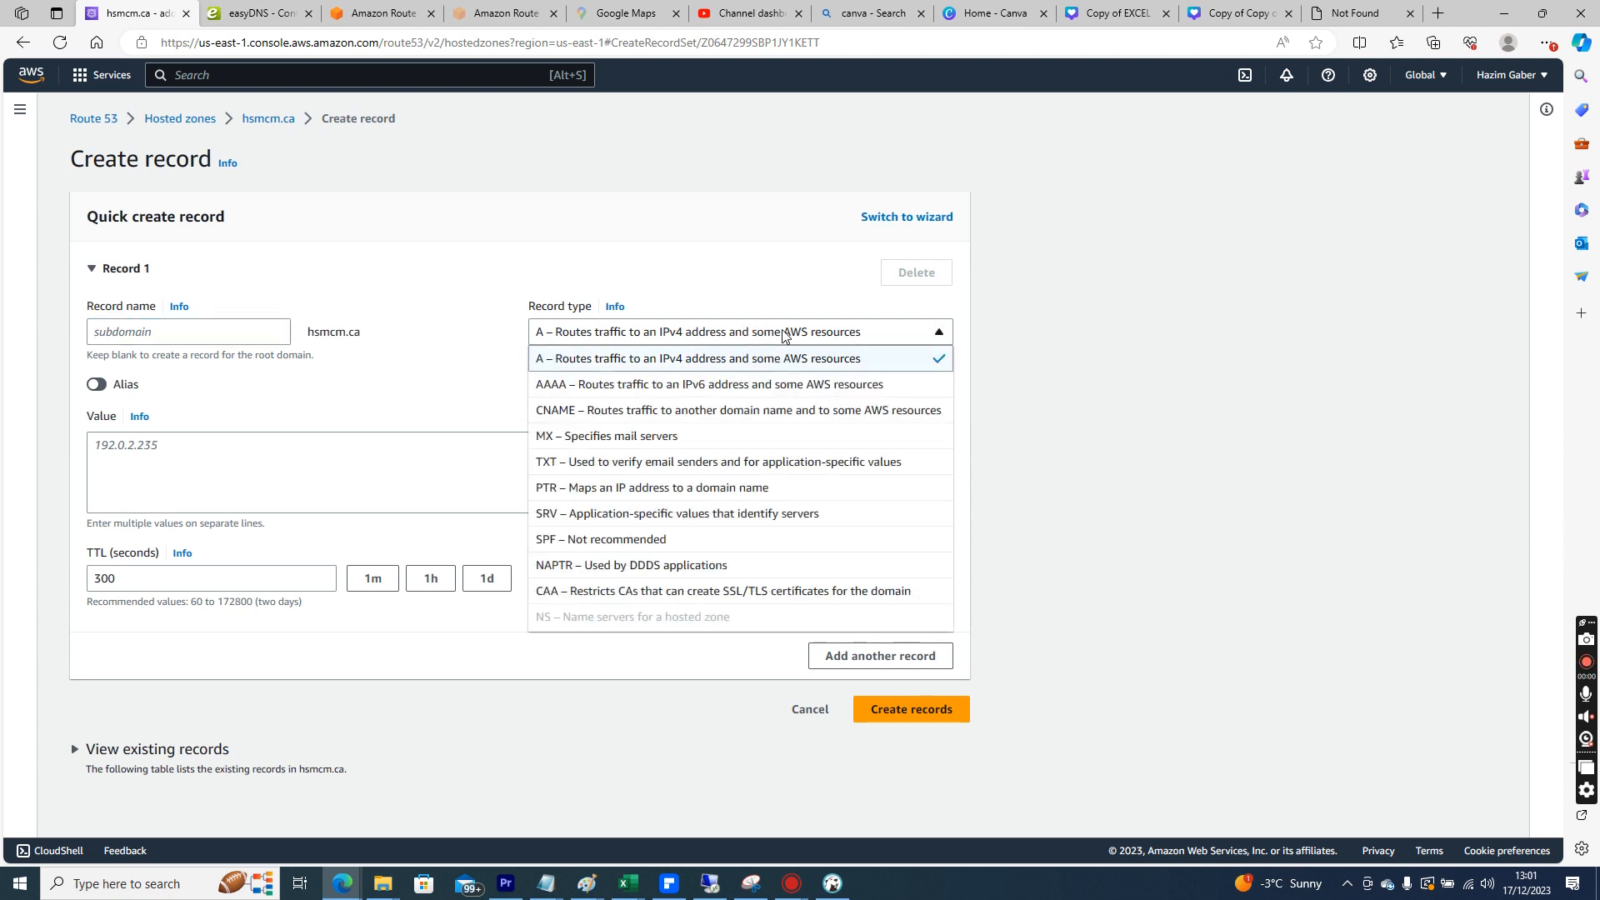
pyautogui.click(609, 360)
pyautogui.click(180, 332)
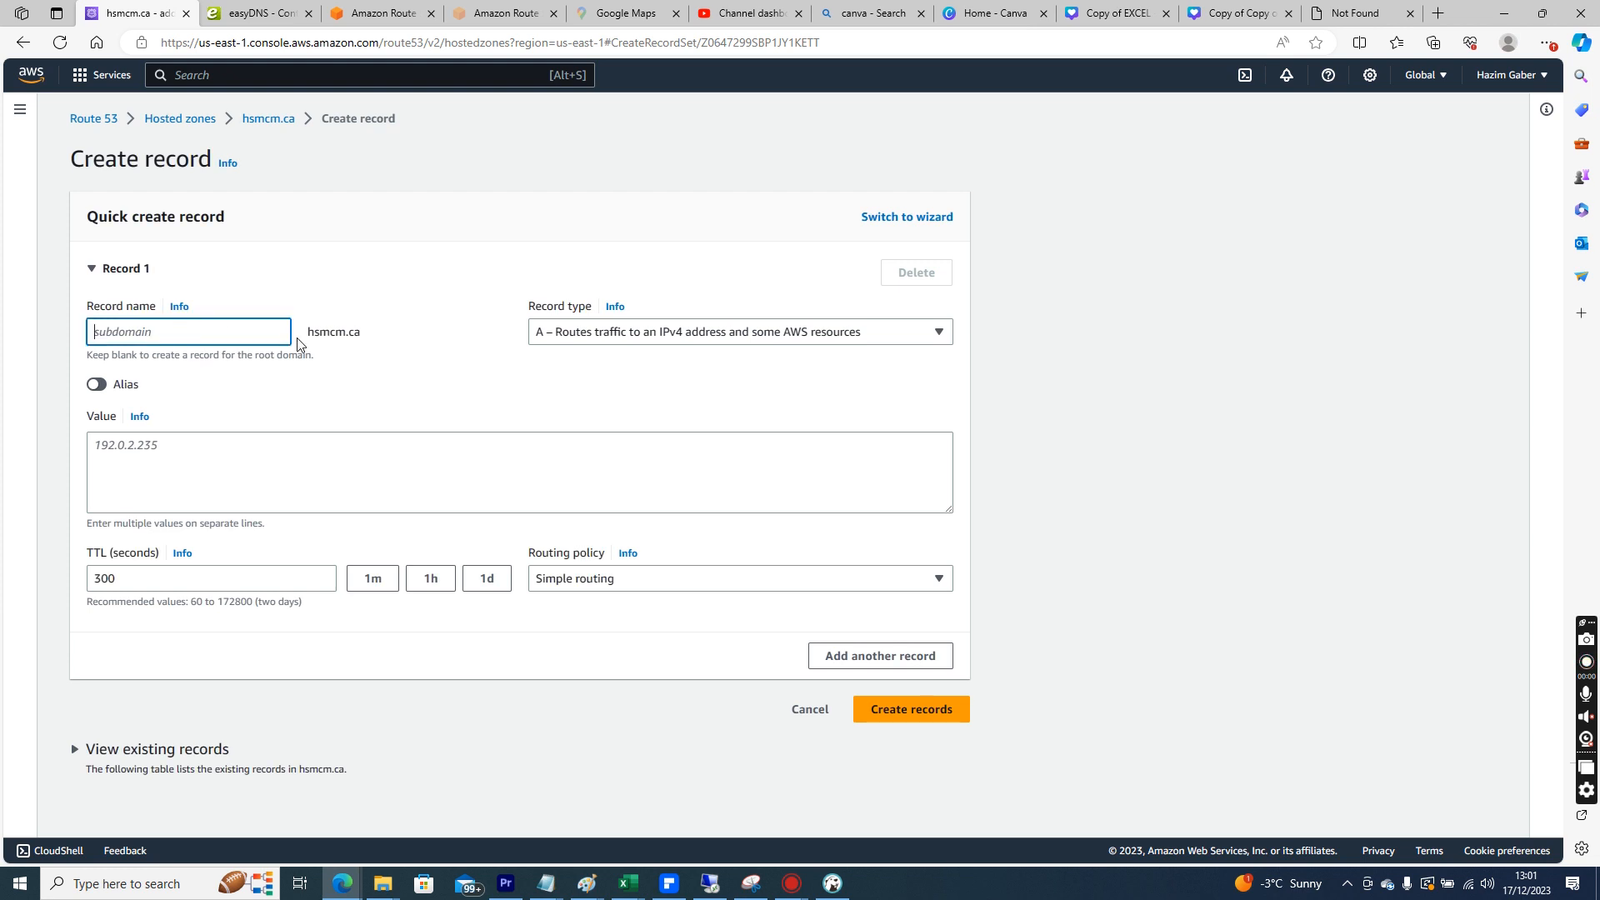
pyautogui.write('www')
pyautogui.click(229, 466)
pyautogui.write('5.')
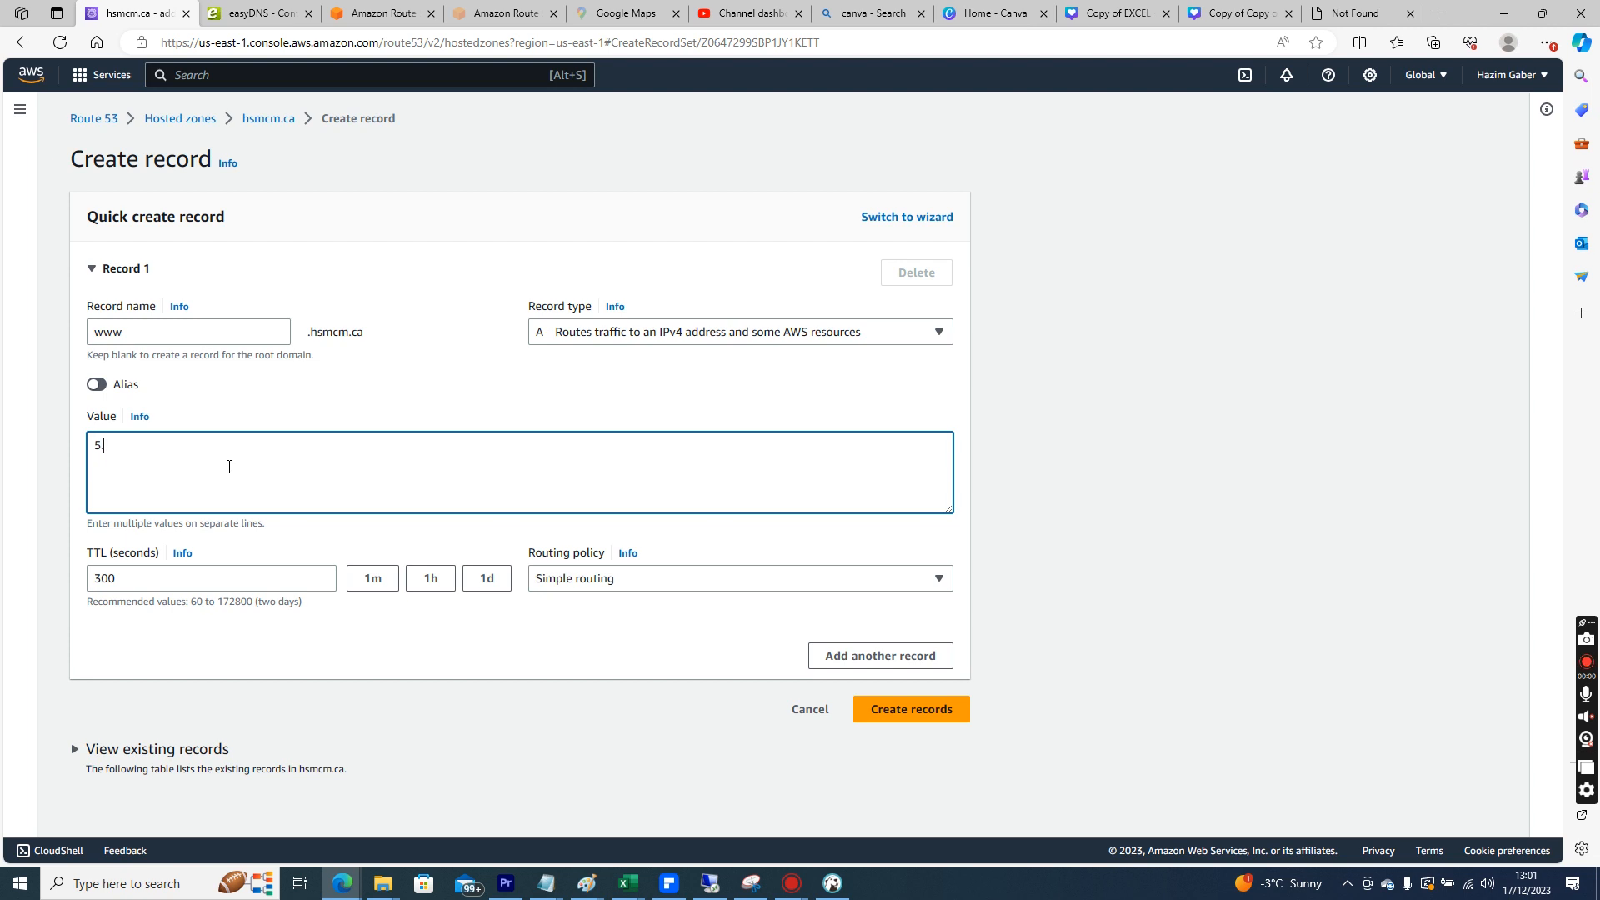
pyautogui.write('4.5.7.3')
# Change the draft record's name to "abcd"
pyautogui.doubleClick(208, 330)
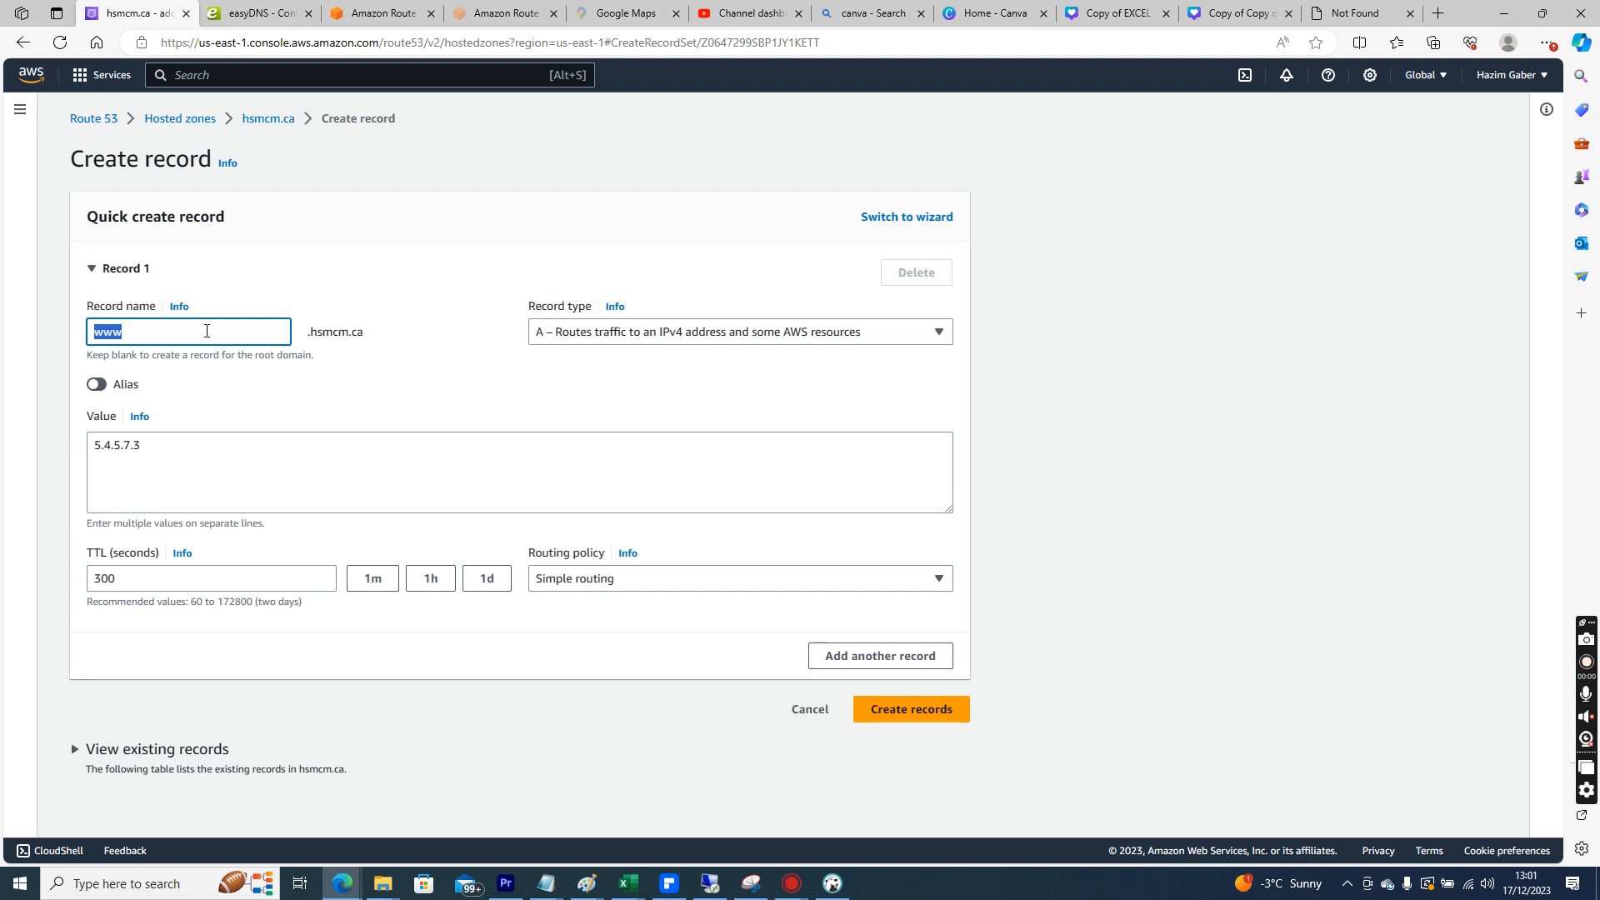
pyautogui.write('abcd')
pyautogui.doubleClick(223, 333)
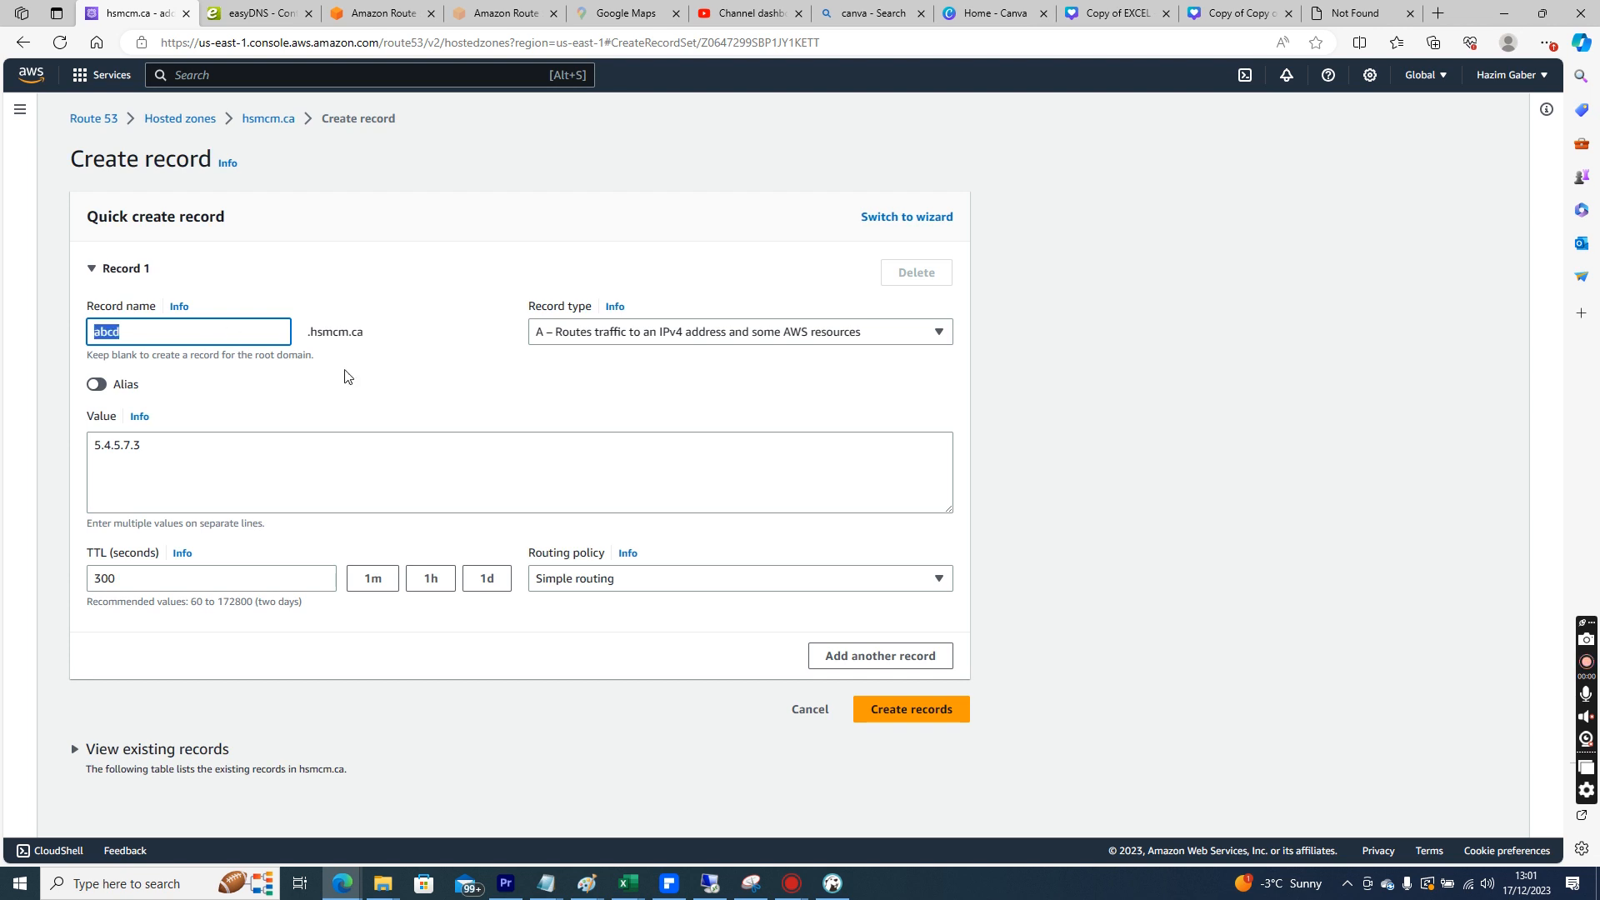
# Switch the draft record to the MX type with an empty value, and return to the hsmcm.ca zone without creating it
pyautogui.click(659, 340)
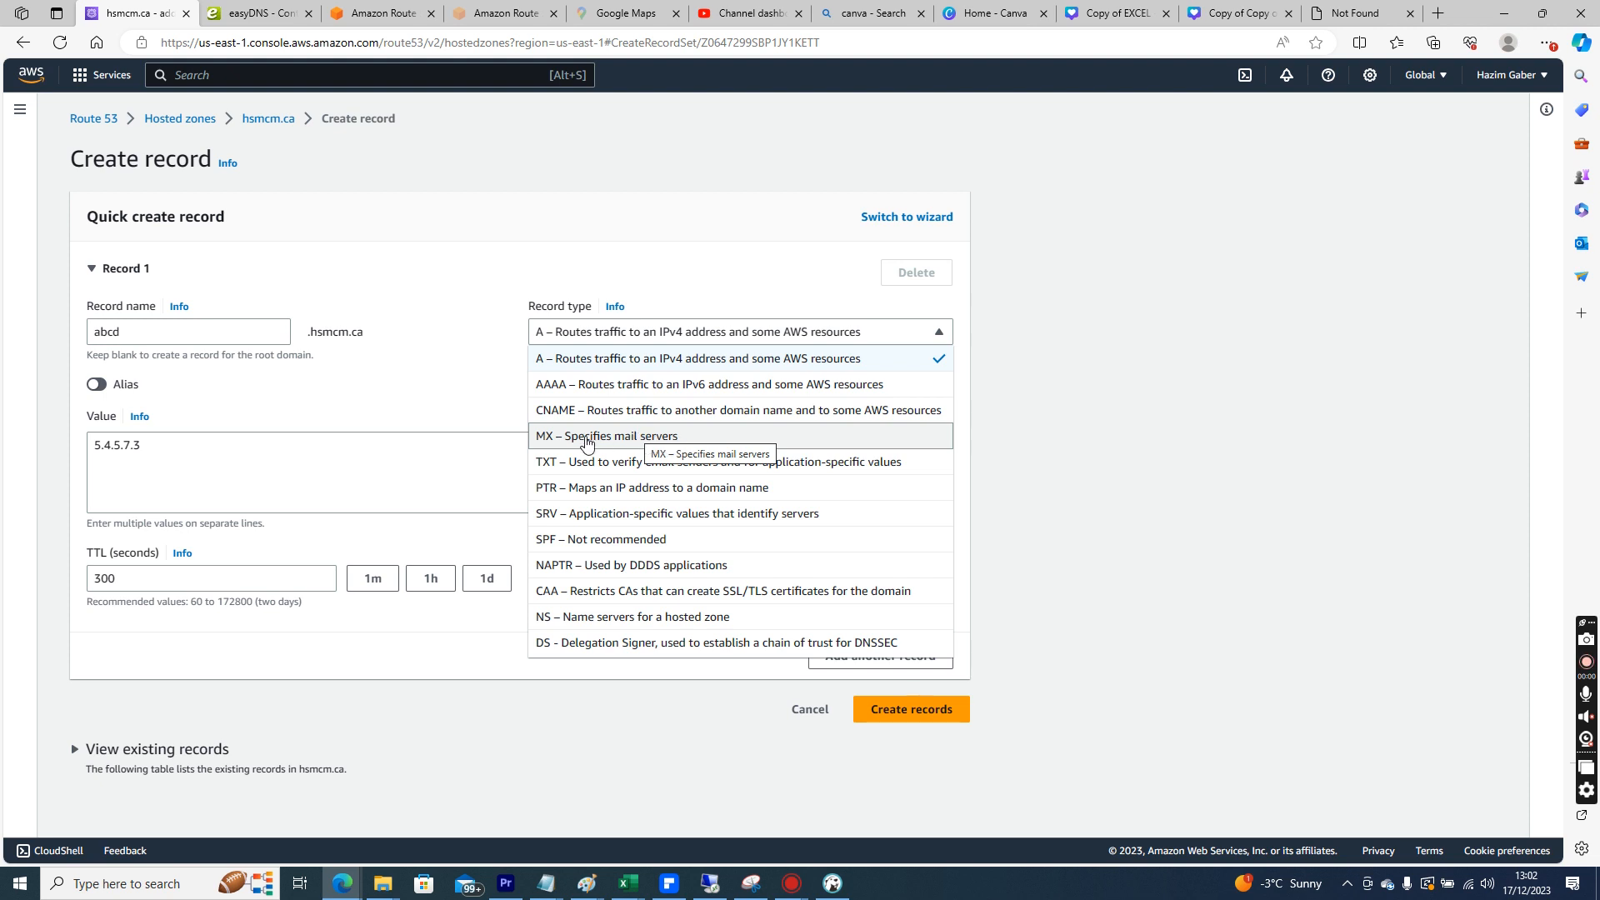
pyautogui.click(586, 440)
pyautogui.tripleClick(583, 457)
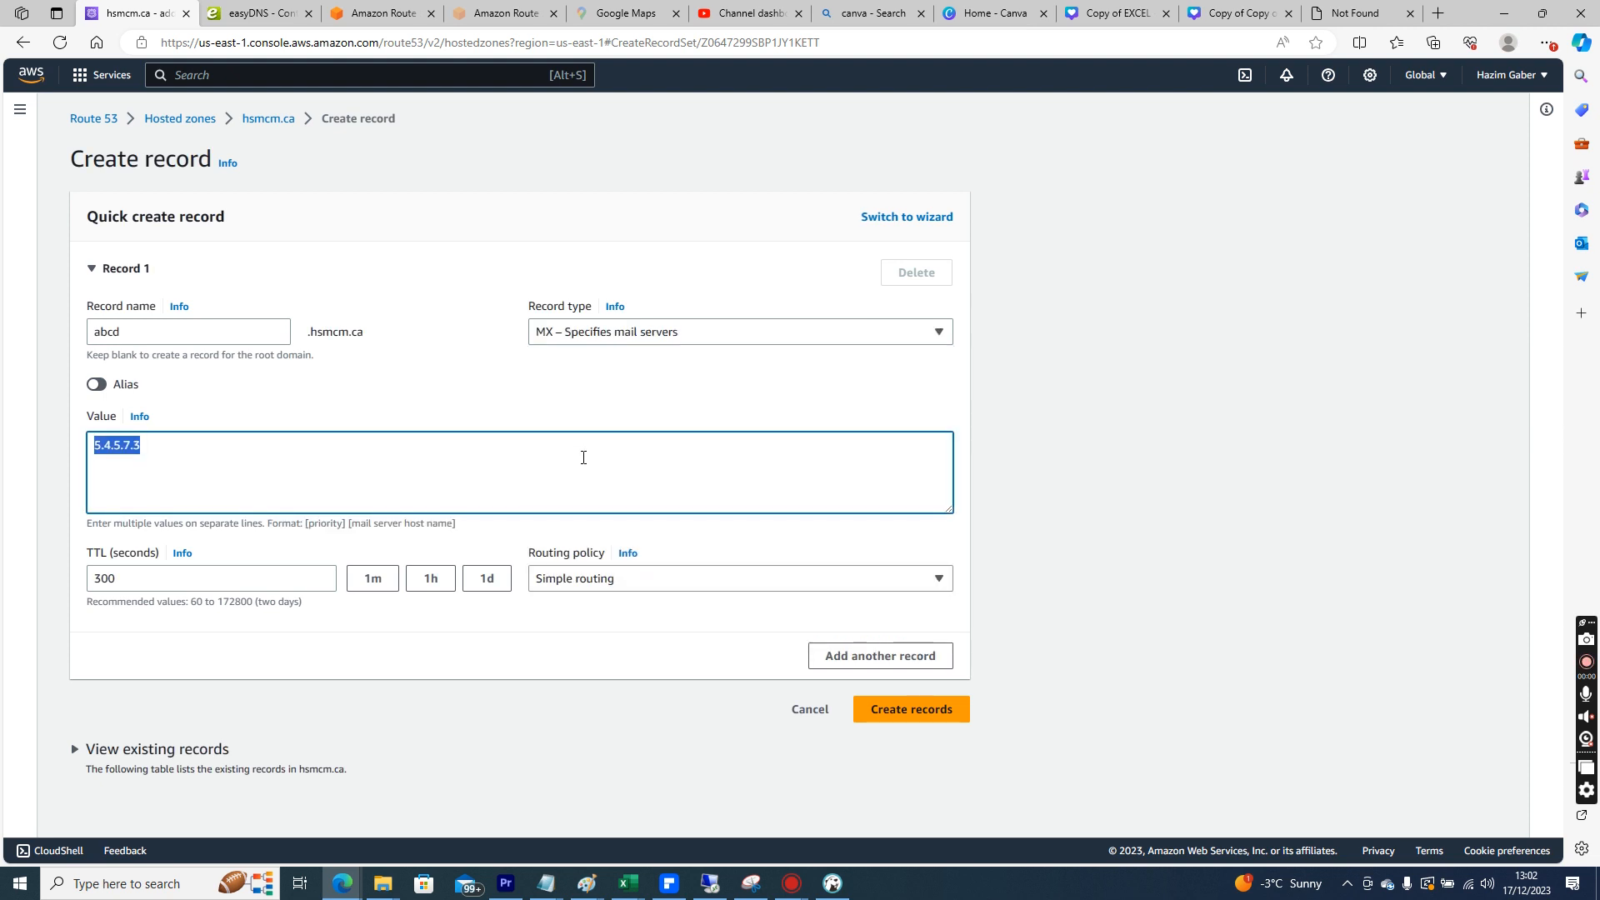
pyautogui.press('BackSpace')
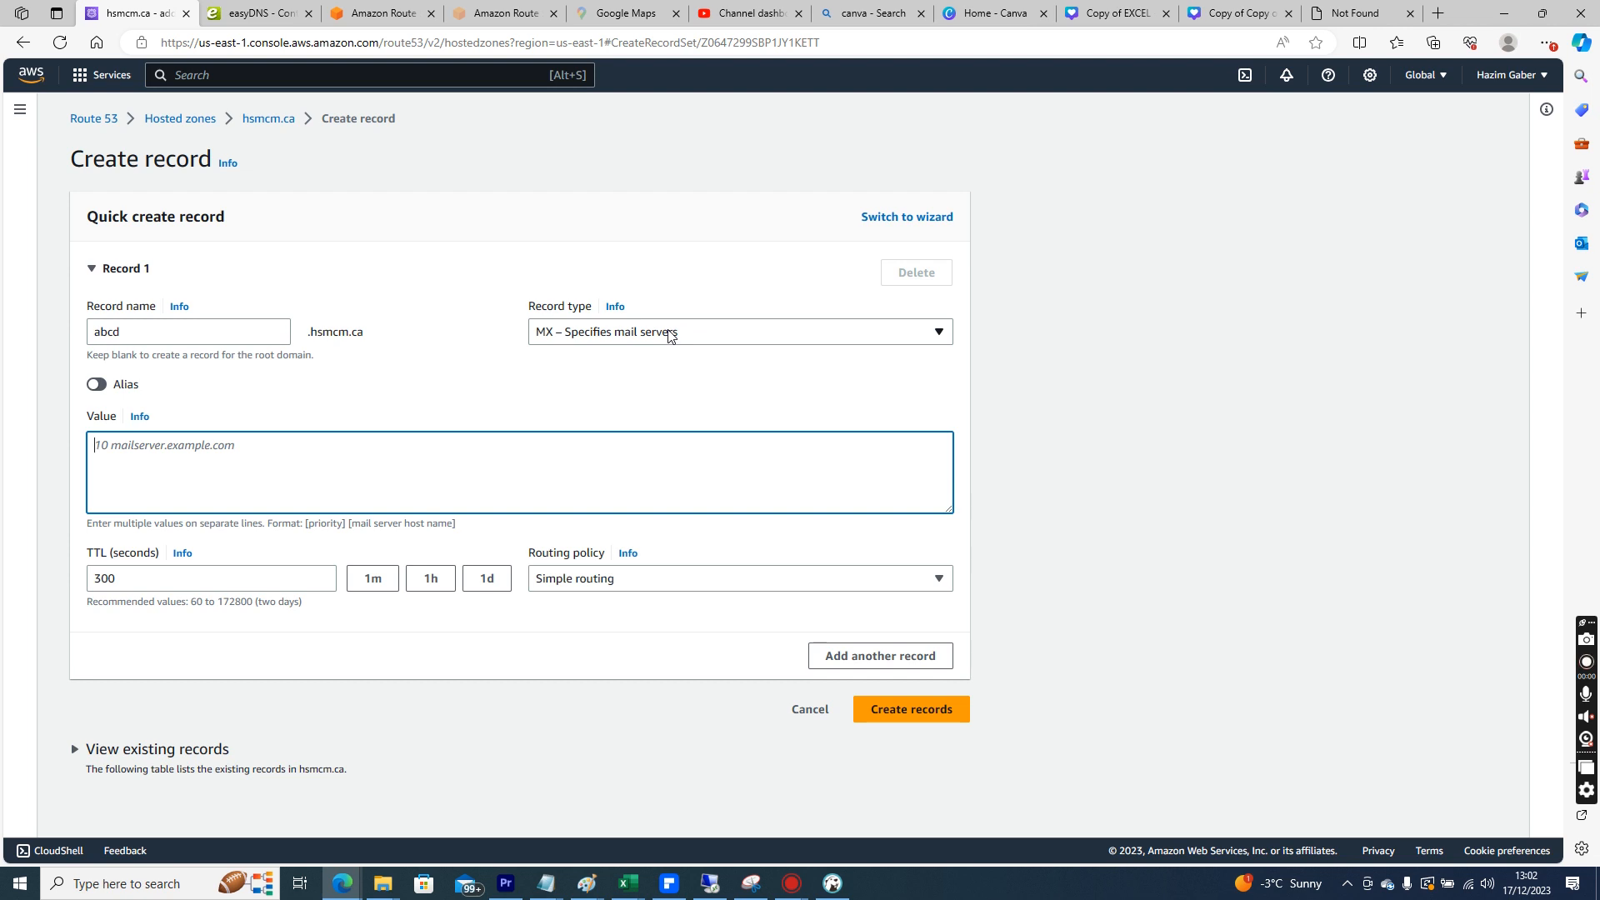
pyautogui.click(269, 122)
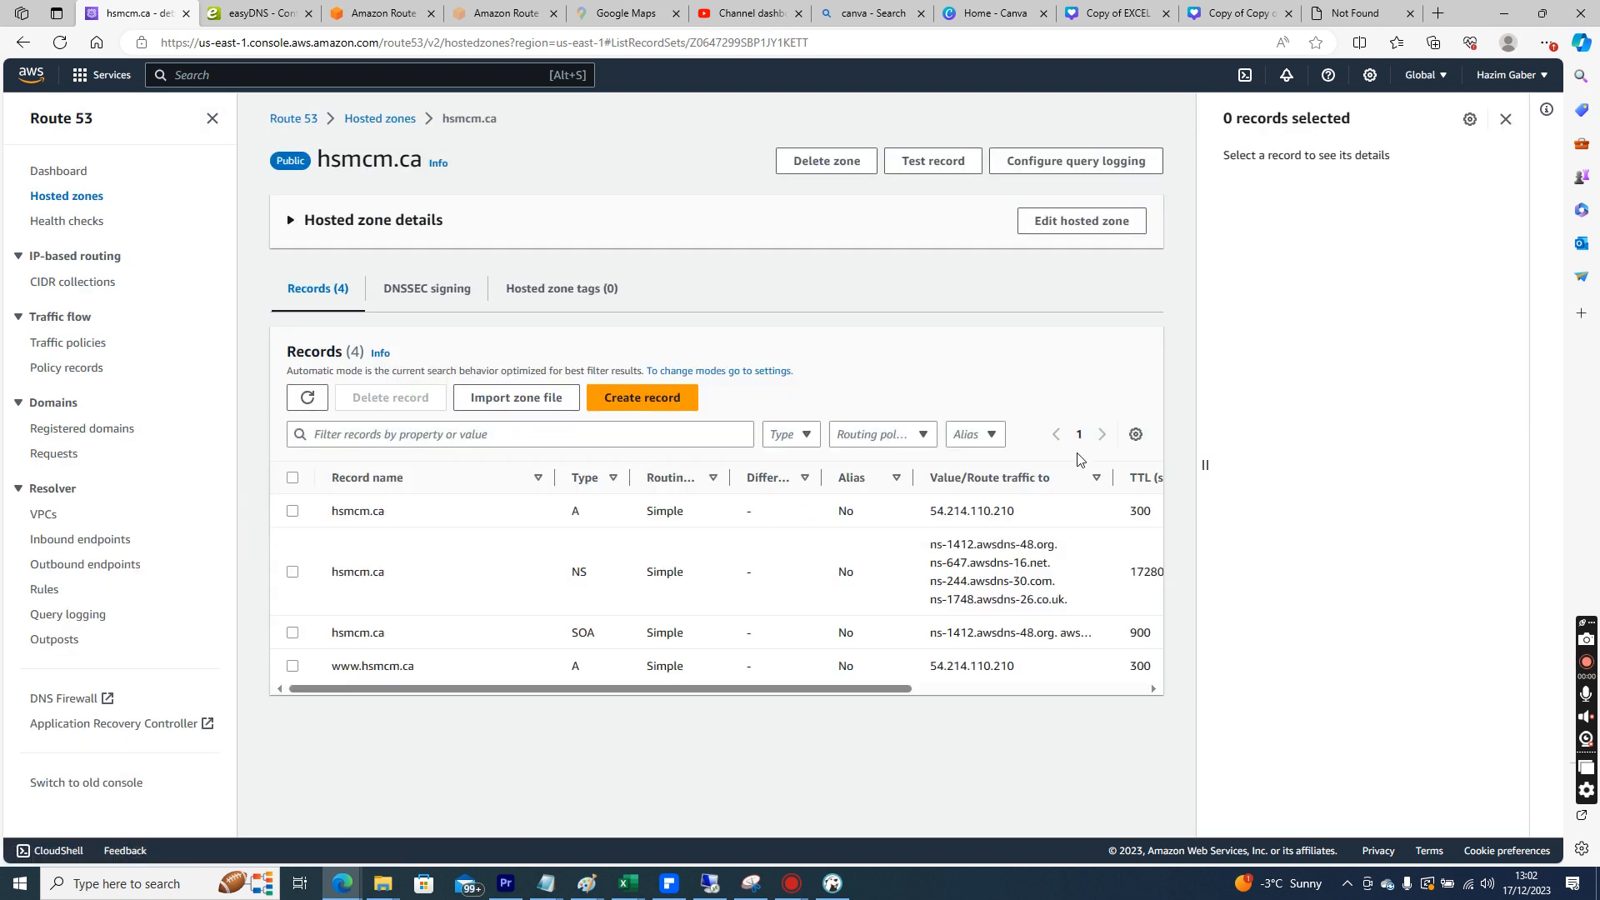
# Open the ehzee.ca hosted zone and examine the values of its MX and TXT records
pyautogui.click(377, 119)
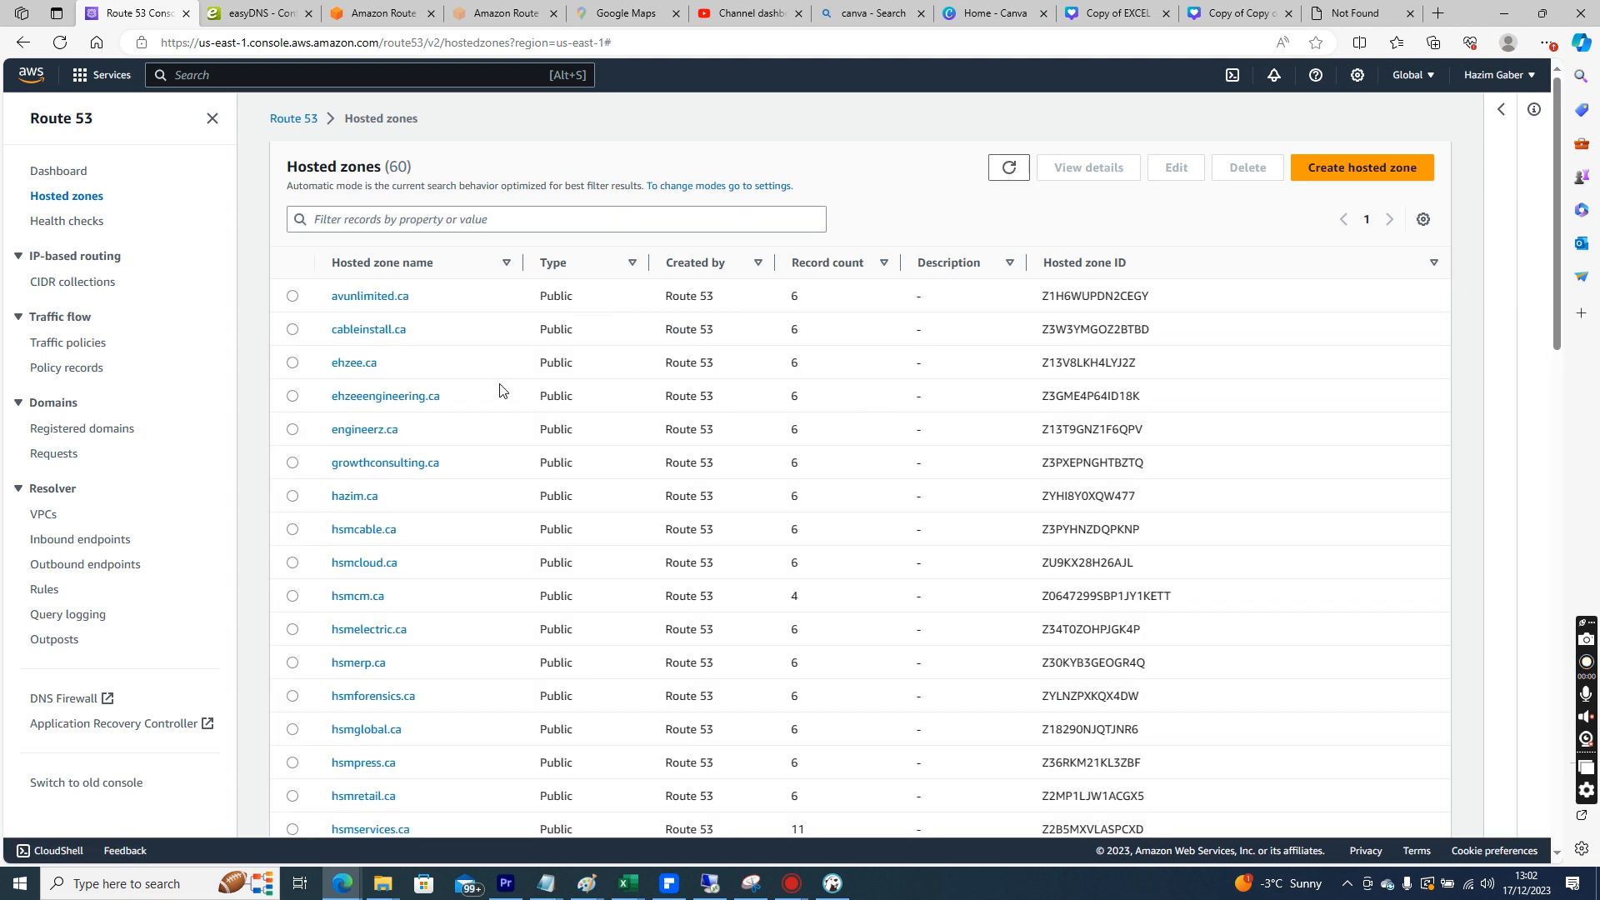
pyautogui.click(369, 365)
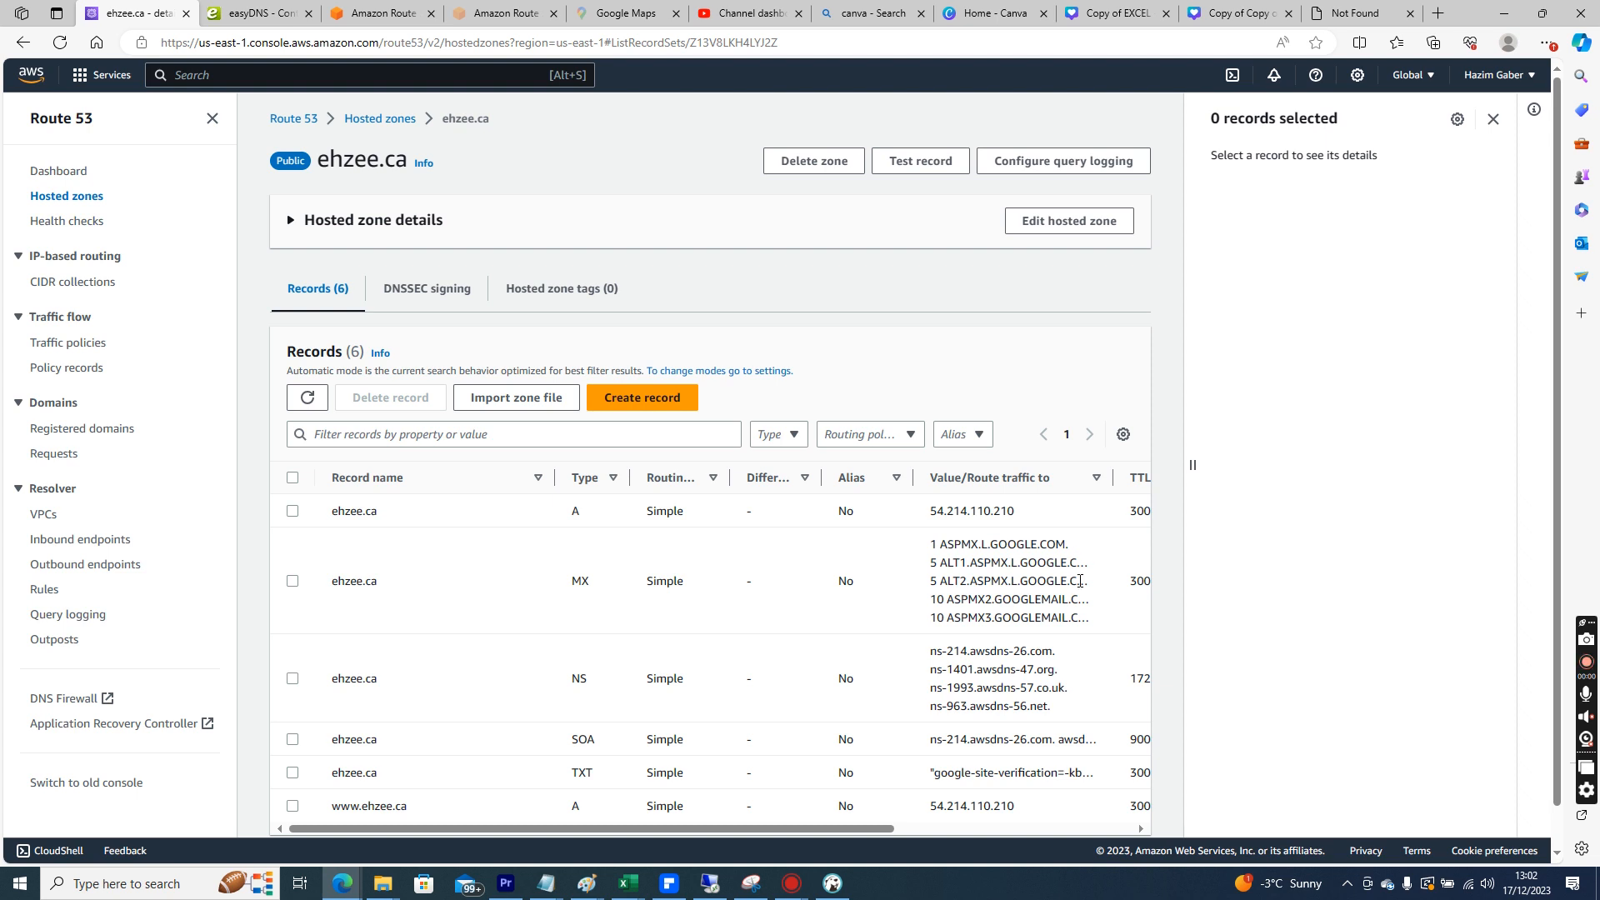
pyautogui.moveTo(1080, 617); pyautogui.dragTo(982, 597)
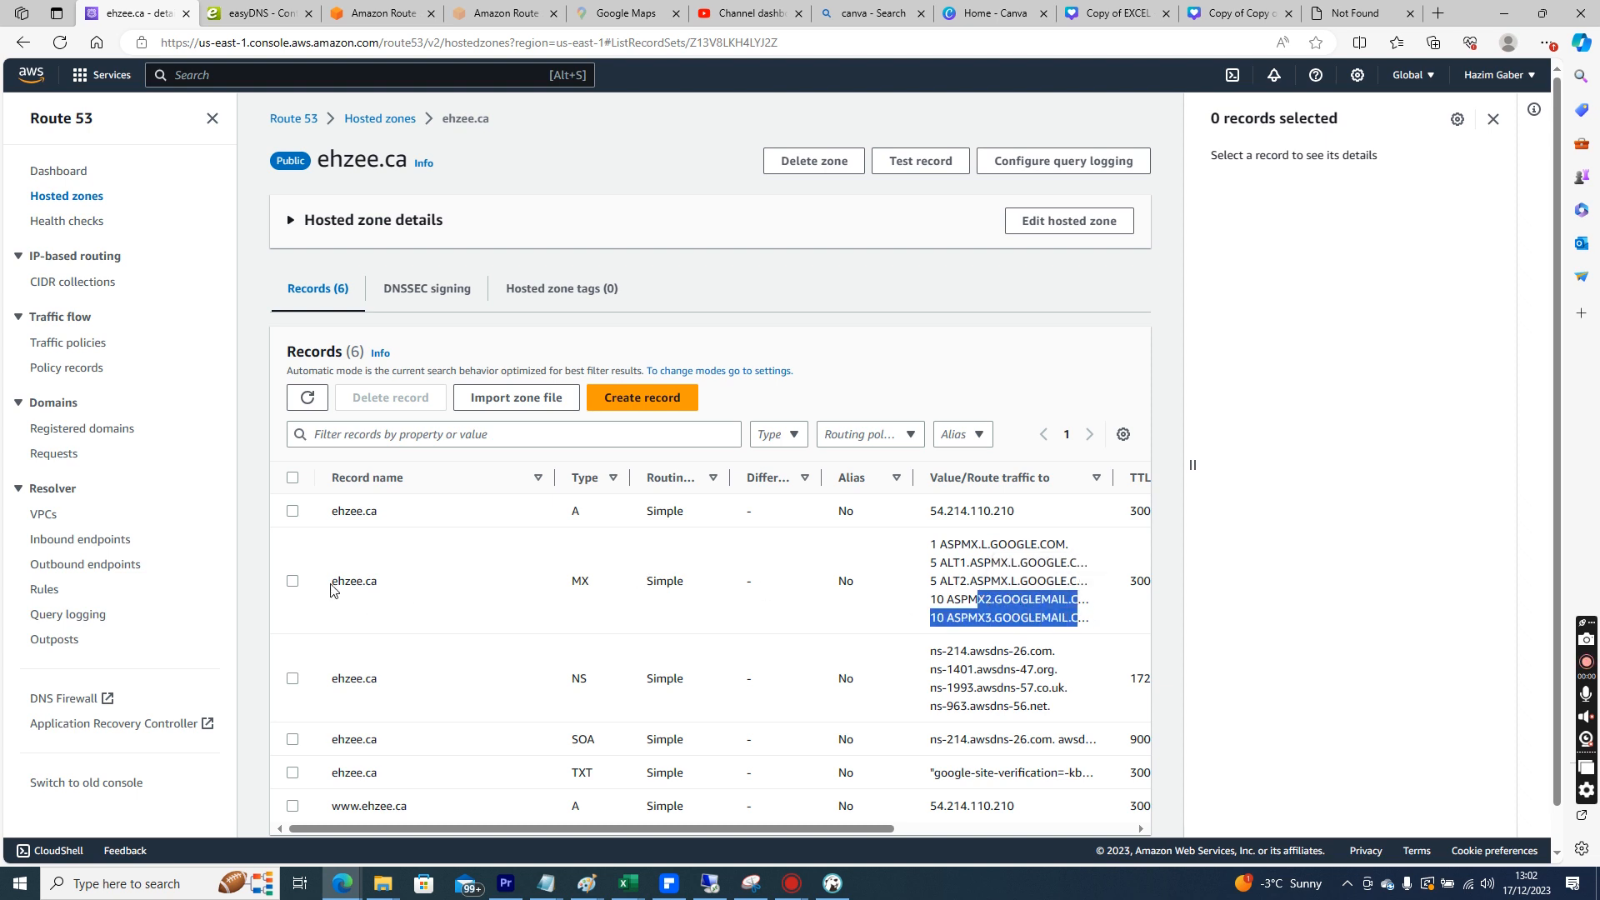
pyautogui.doubleClick(586, 586)
pyautogui.click(936, 546)
pyautogui.moveTo(936, 544); pyautogui.dragTo(1090, 624)
pyautogui.scroll(-1, 1183, 500)
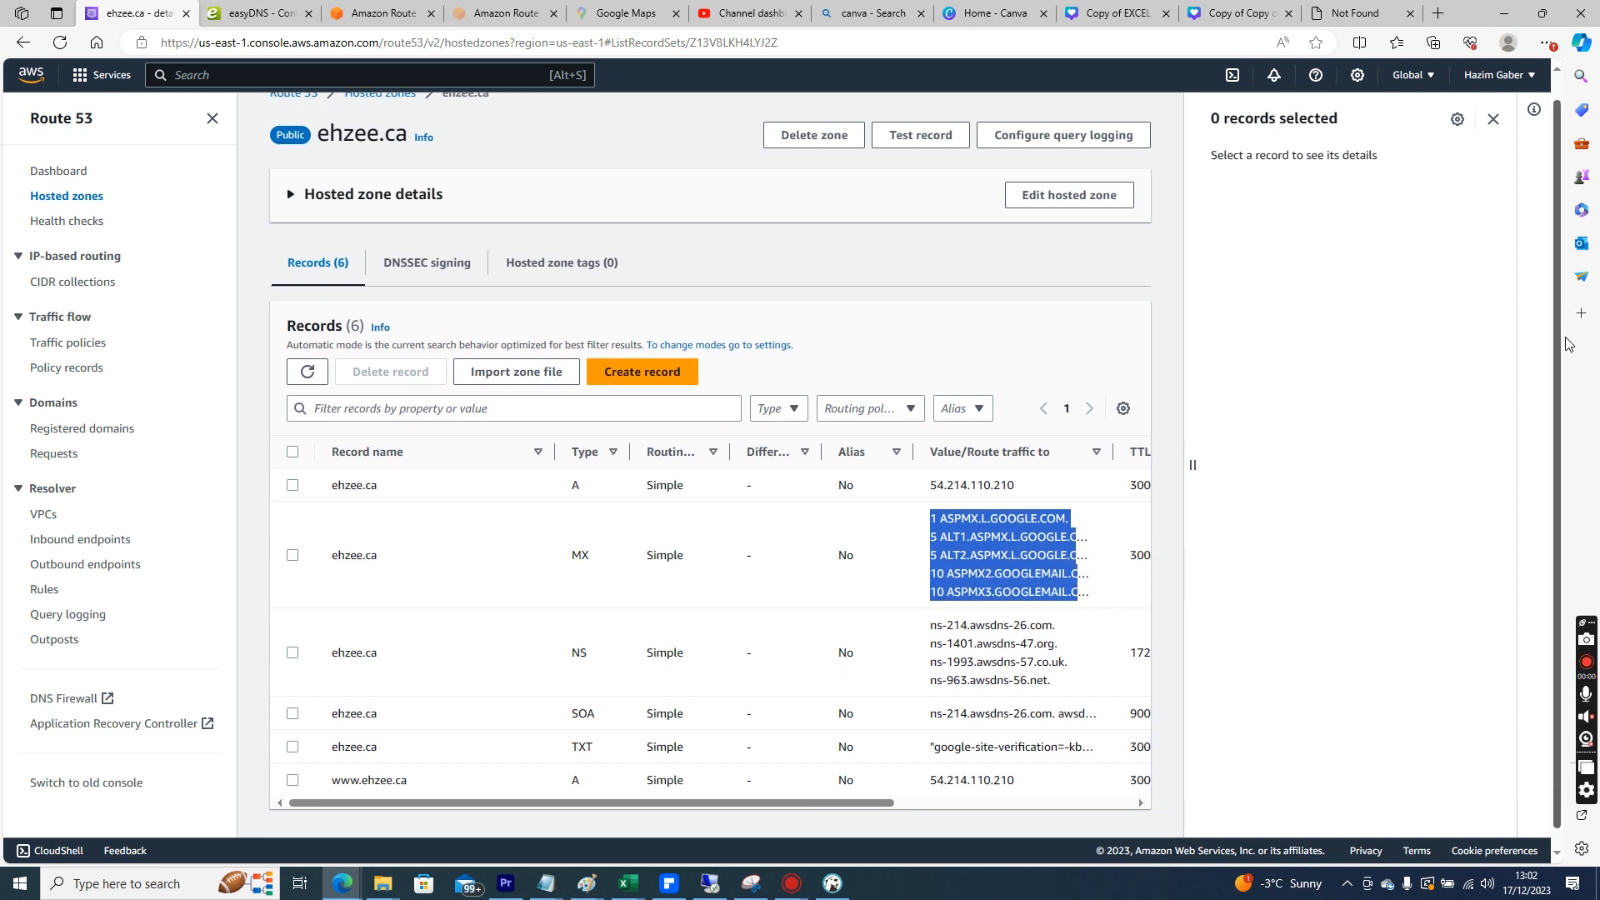
pyautogui.moveTo(595, 733); pyautogui.dragTo(738, 787)
pyautogui.moveTo(885, 435); pyautogui.dragTo(1073, 435)
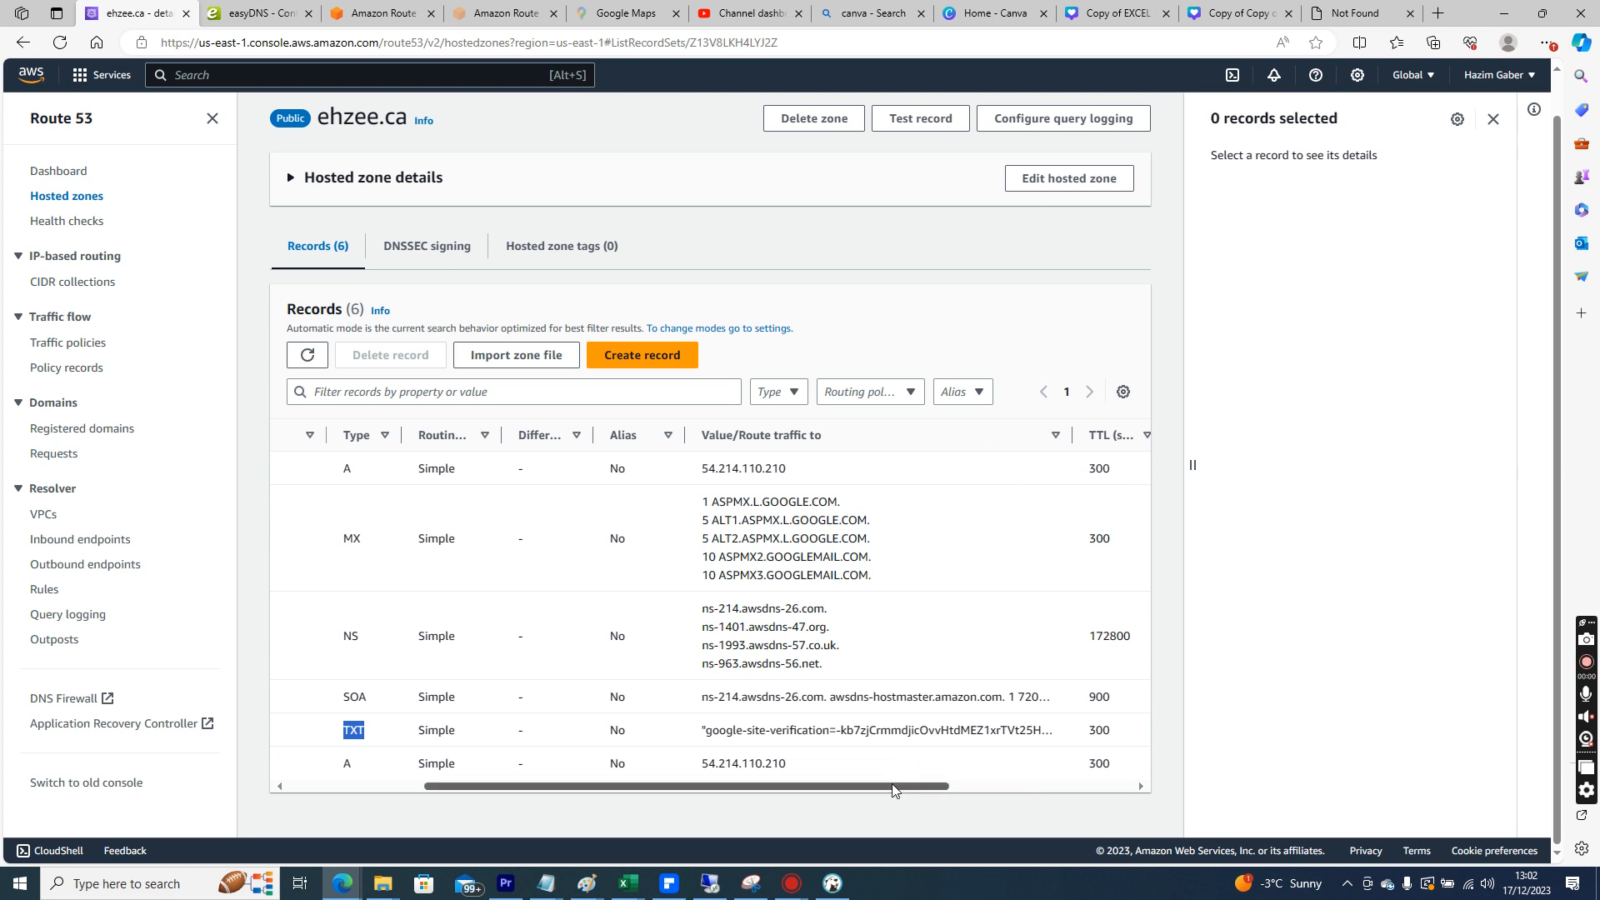
pyautogui.moveTo(833, 788); pyautogui.dragTo(576, 768)
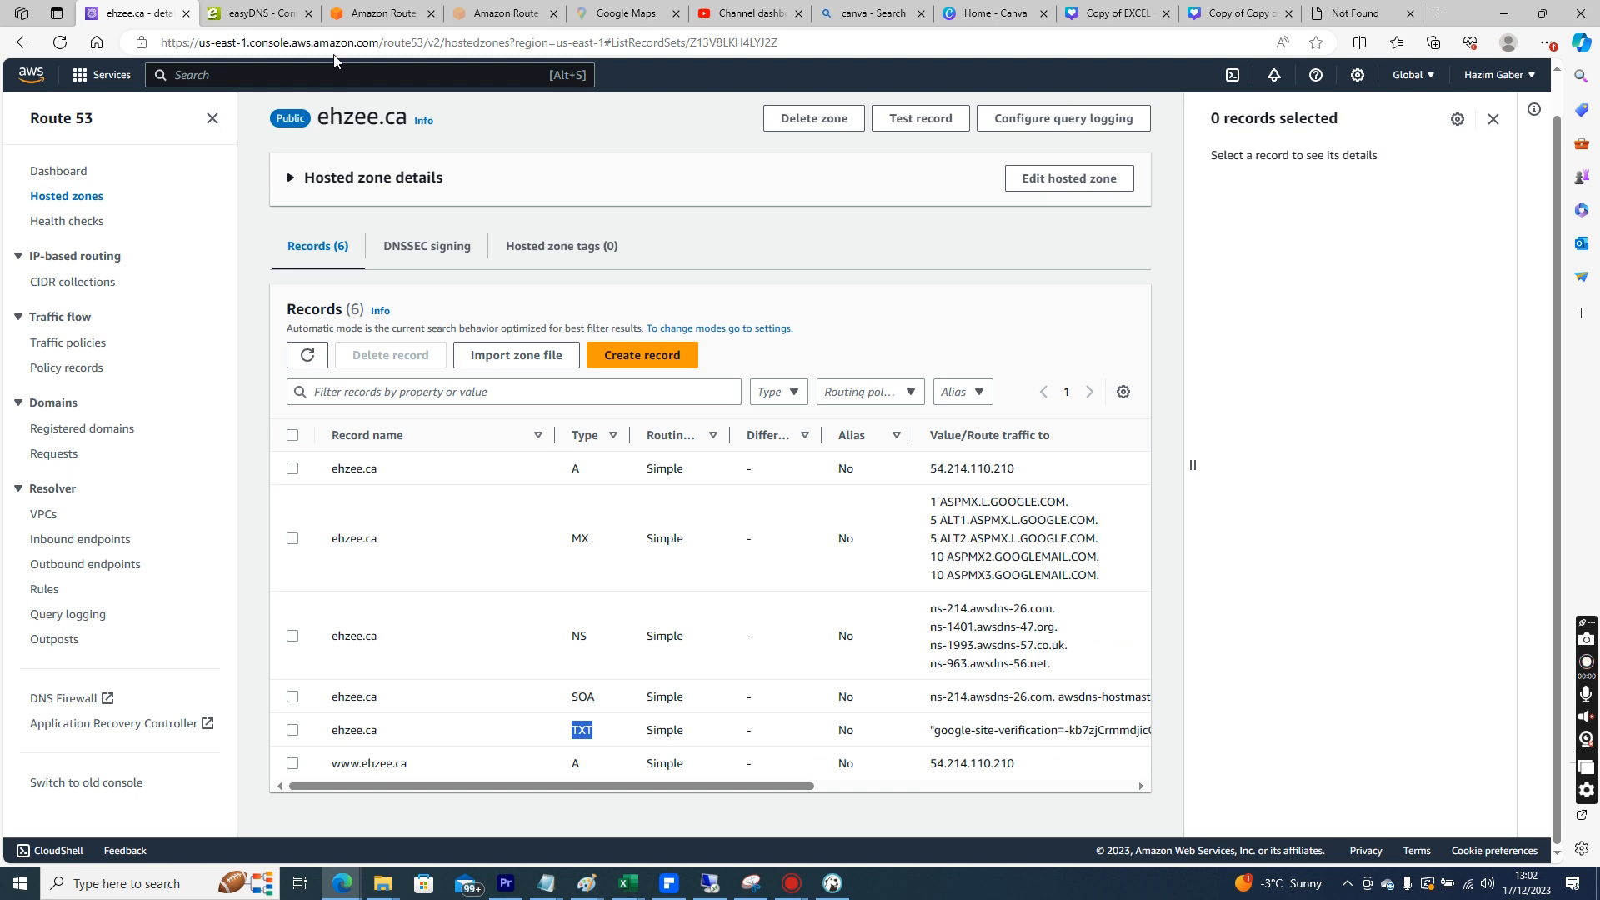
# Filter the hosted zones by "hsmcm" and open hsmcm.ca to review the IP address of its www record
pyautogui.click(22, 42)
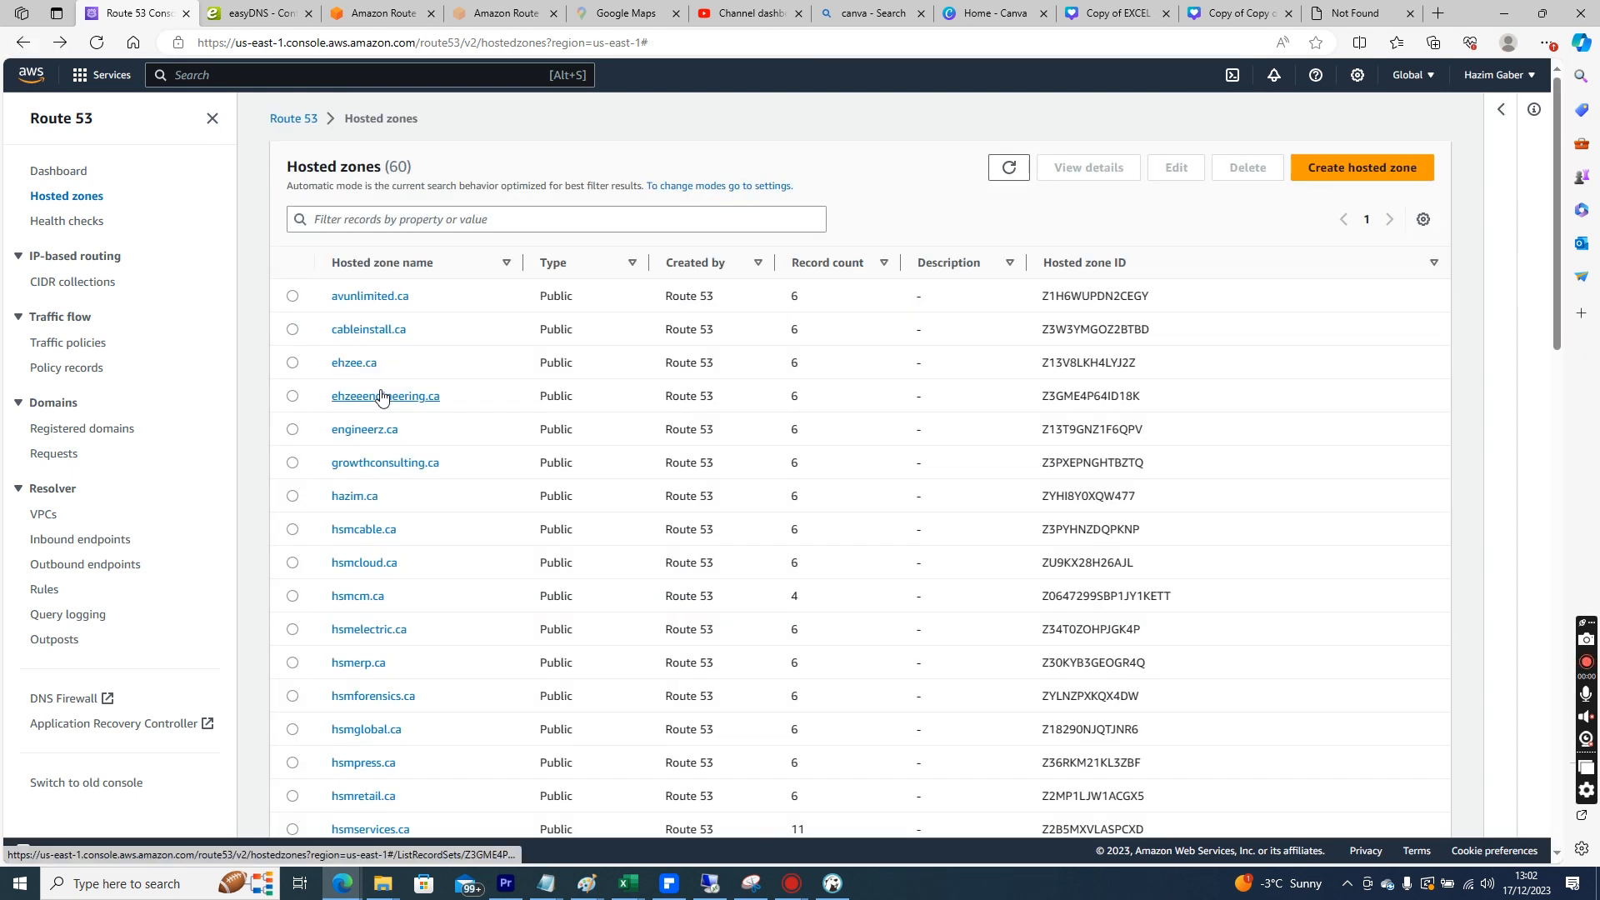
pyautogui.click(452, 221)
pyautogui.write('hsmcm')
pyautogui.press('Return')
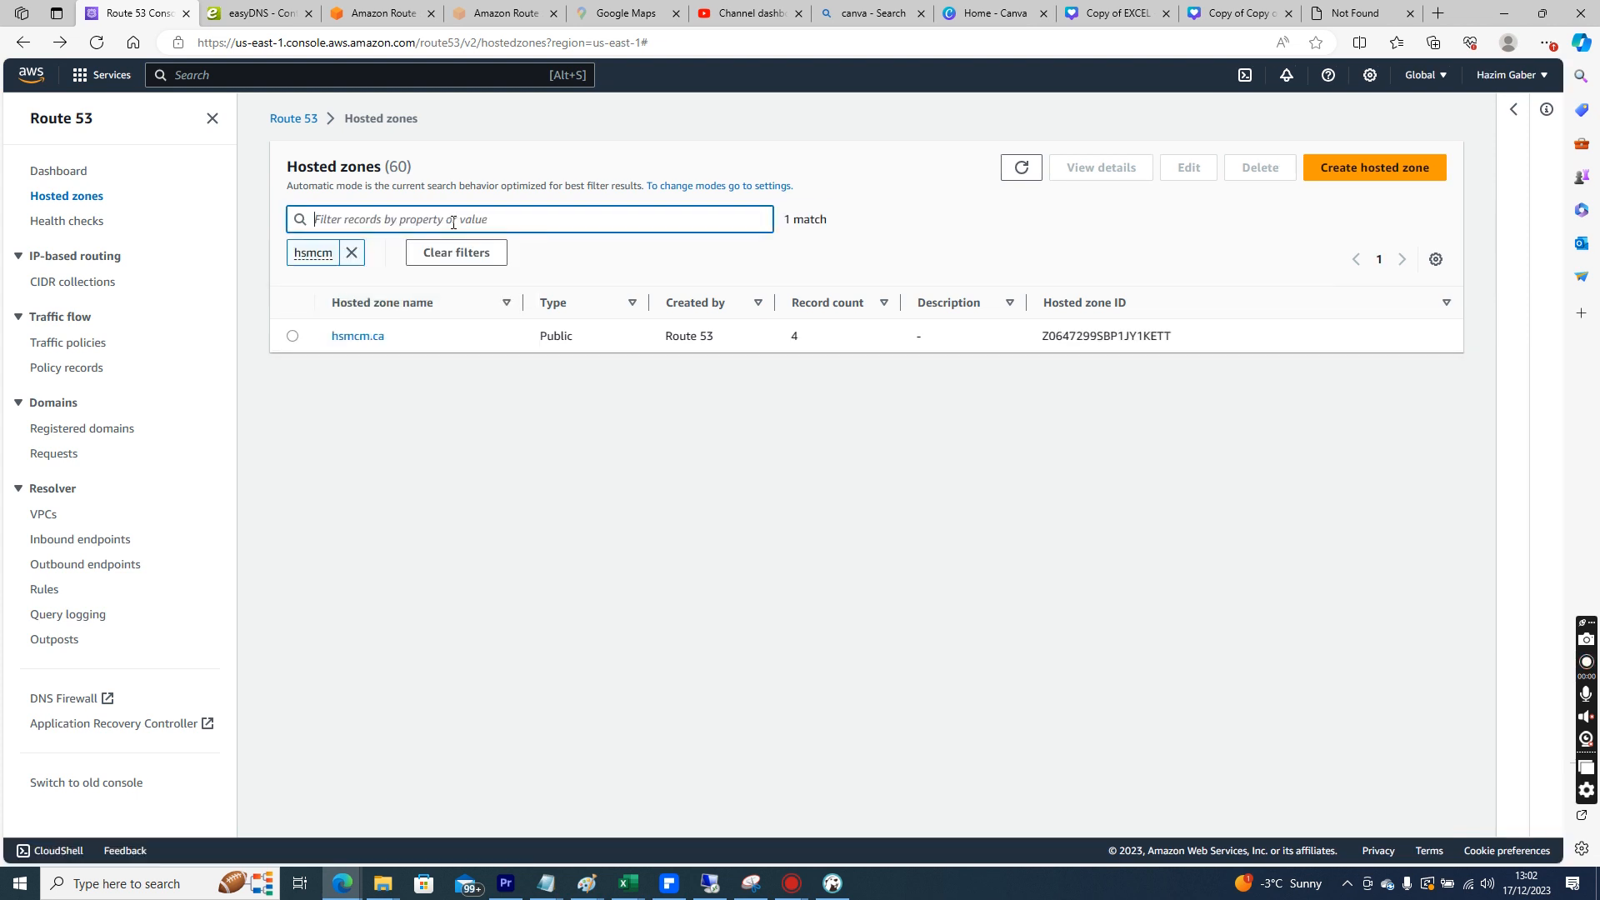
pyautogui.click(360, 336)
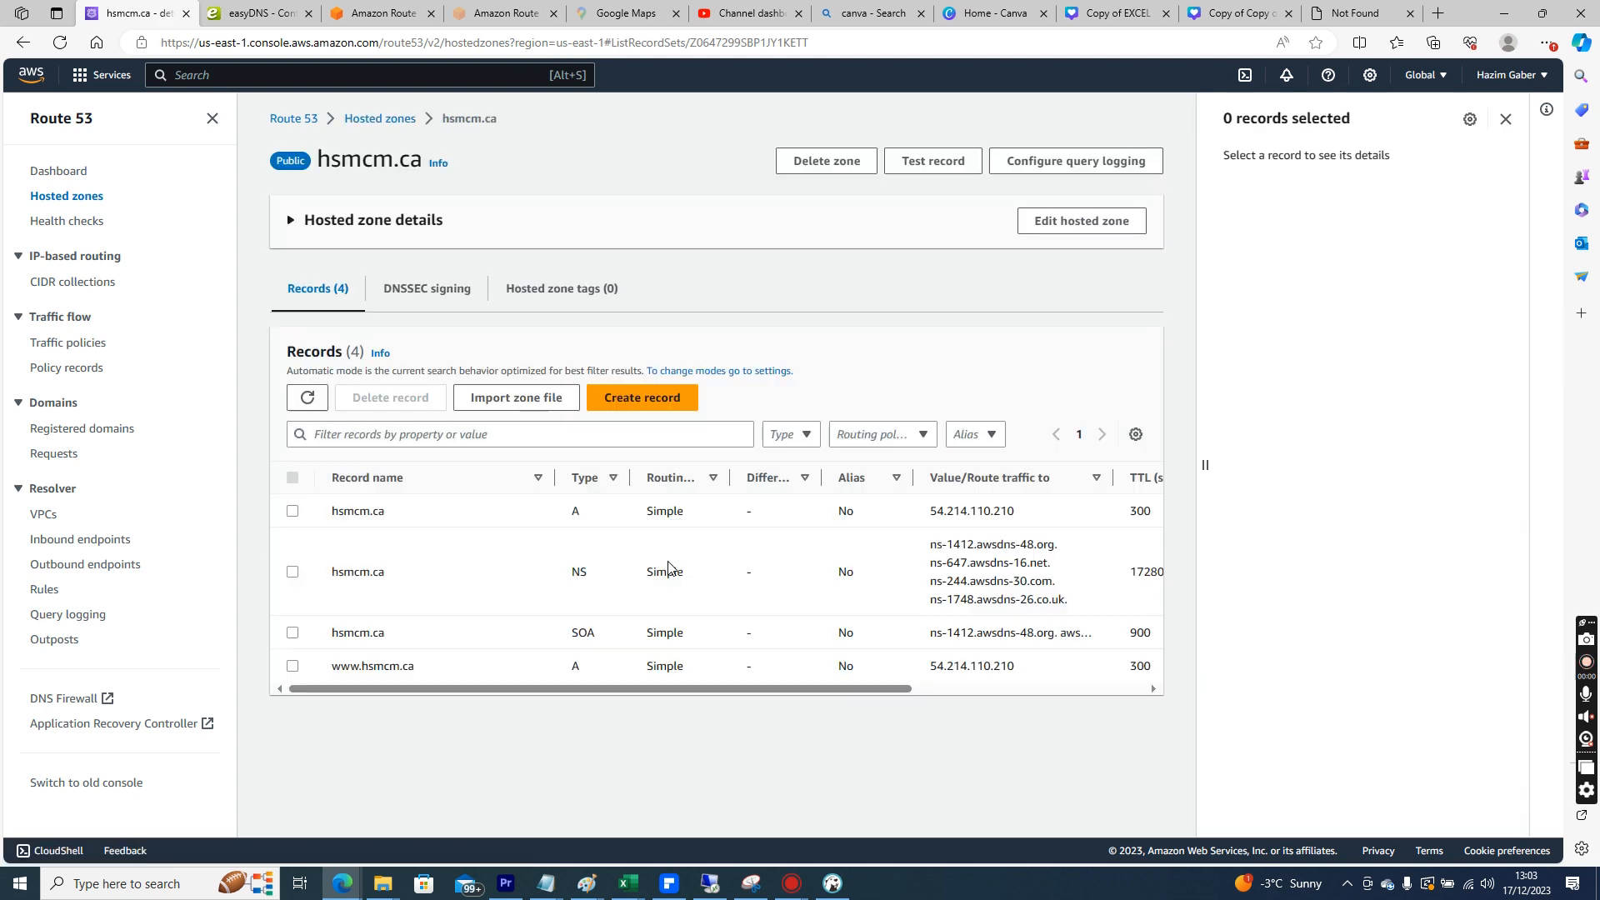
pyautogui.moveTo(1024, 671)
pyautogui.mouseDown()
pyautogui.moveTo(930, 671)
pyautogui.moveTo(908, 691)
pyautogui.moveTo(1193, 695)
pyautogui.moveTo(614, 682)
pyautogui.mouseUp()
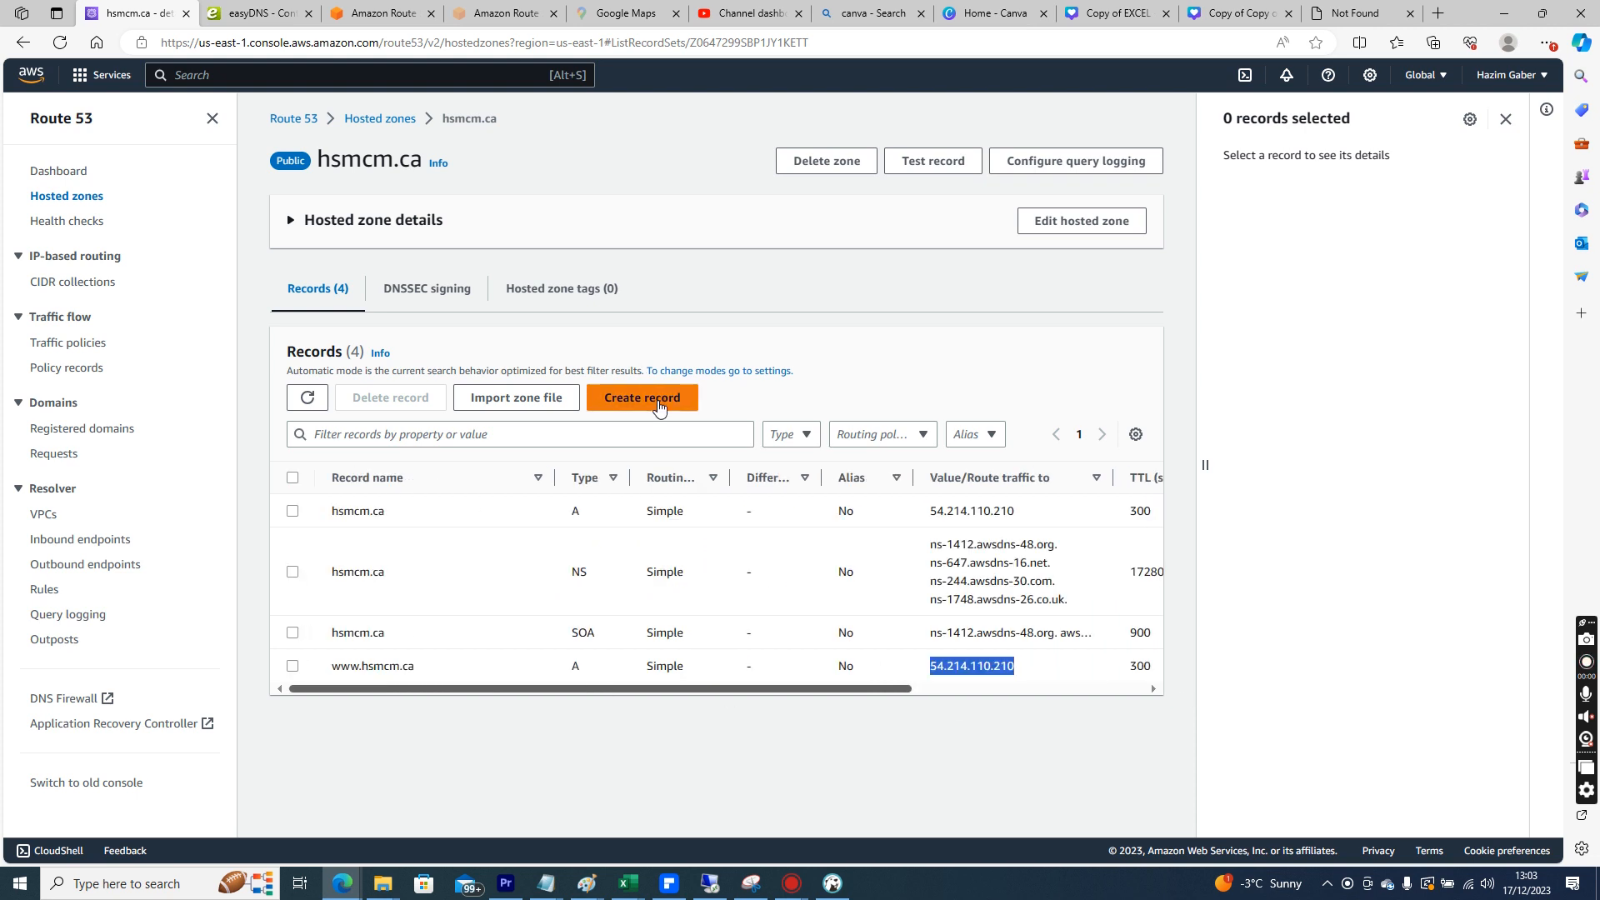
# Start a new A record in the hsmcm.ca zone, review its TTL, and set the routing policy to Weighted
pyautogui.click(646, 400)
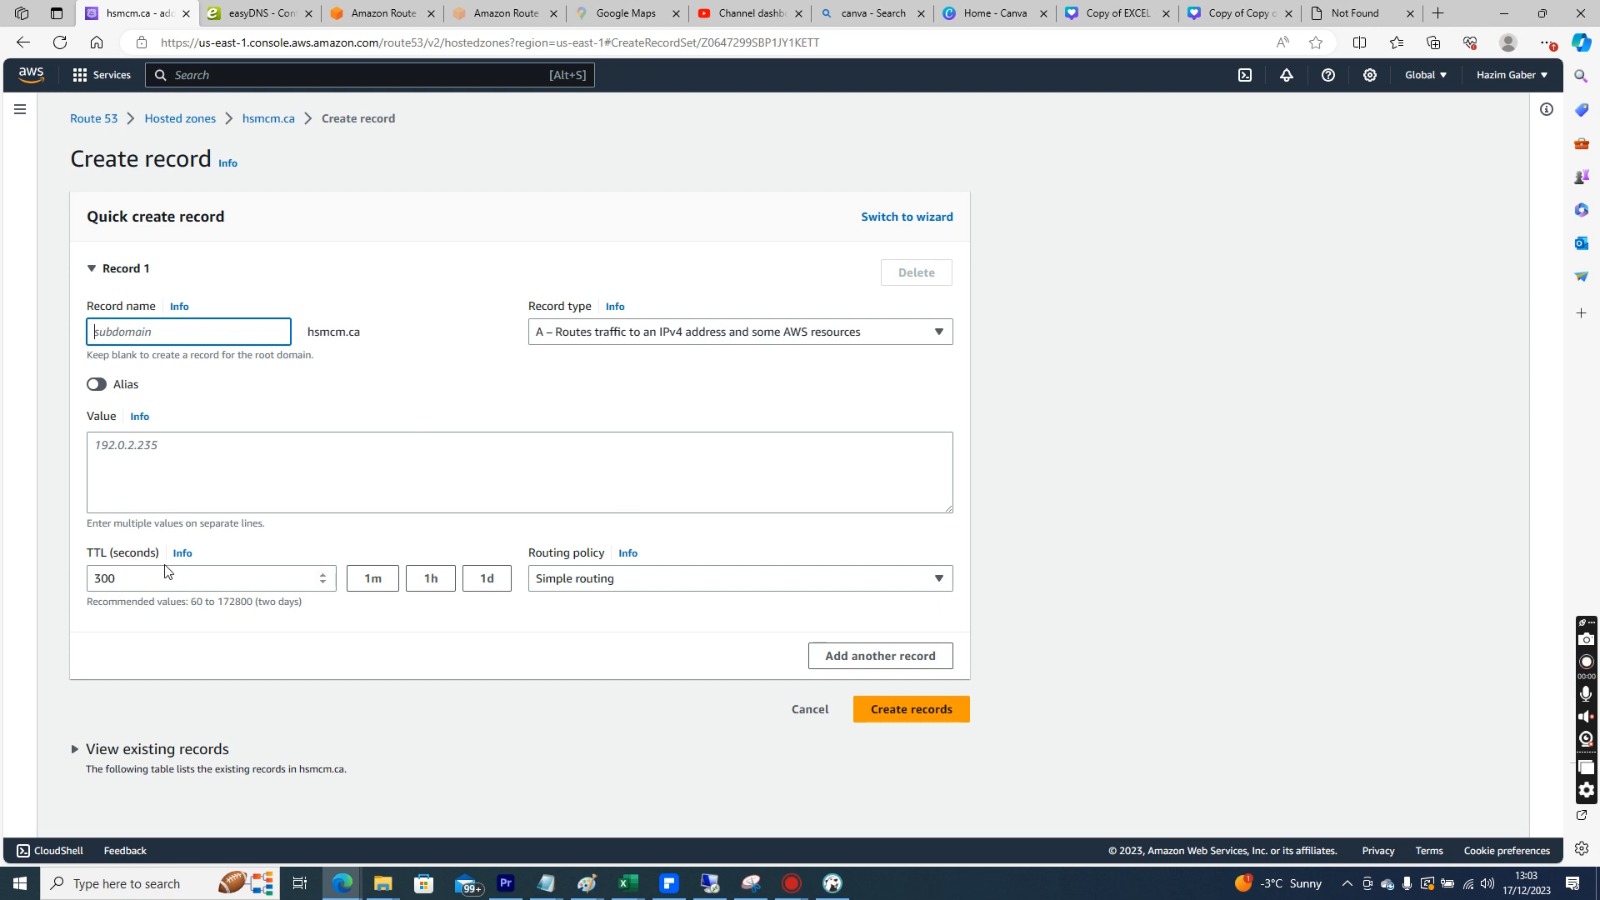
pyautogui.moveTo(147, 578)
pyautogui.mouseDown()
pyautogui.moveTo(93, 585)
pyautogui.moveTo(162, 585)
pyautogui.mouseUp()
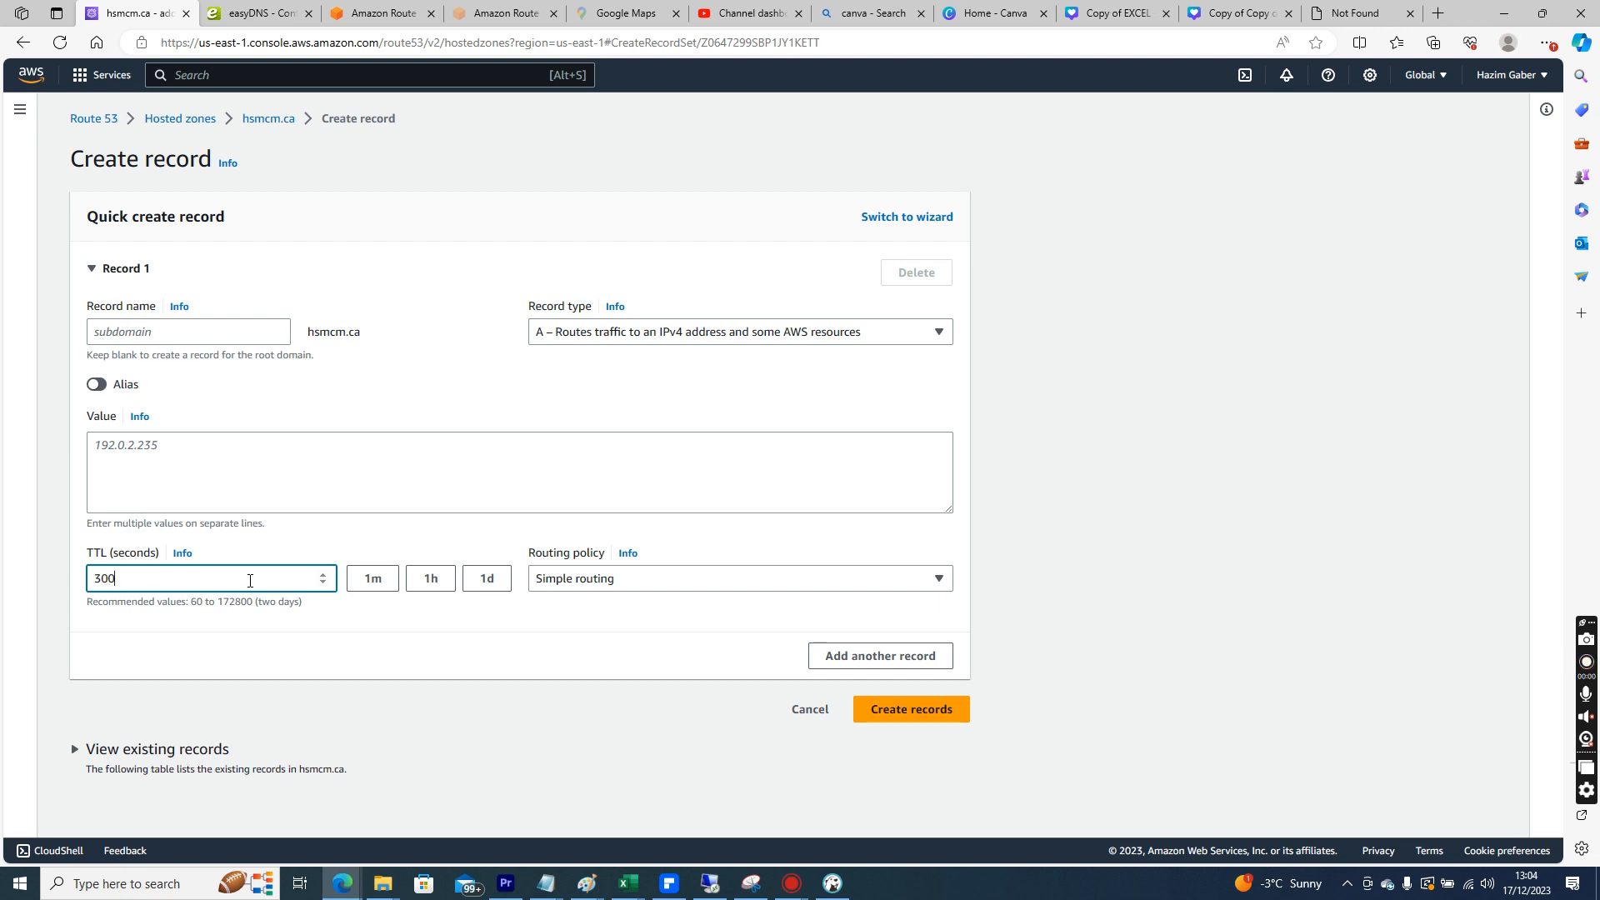
pyautogui.click(588, 582)
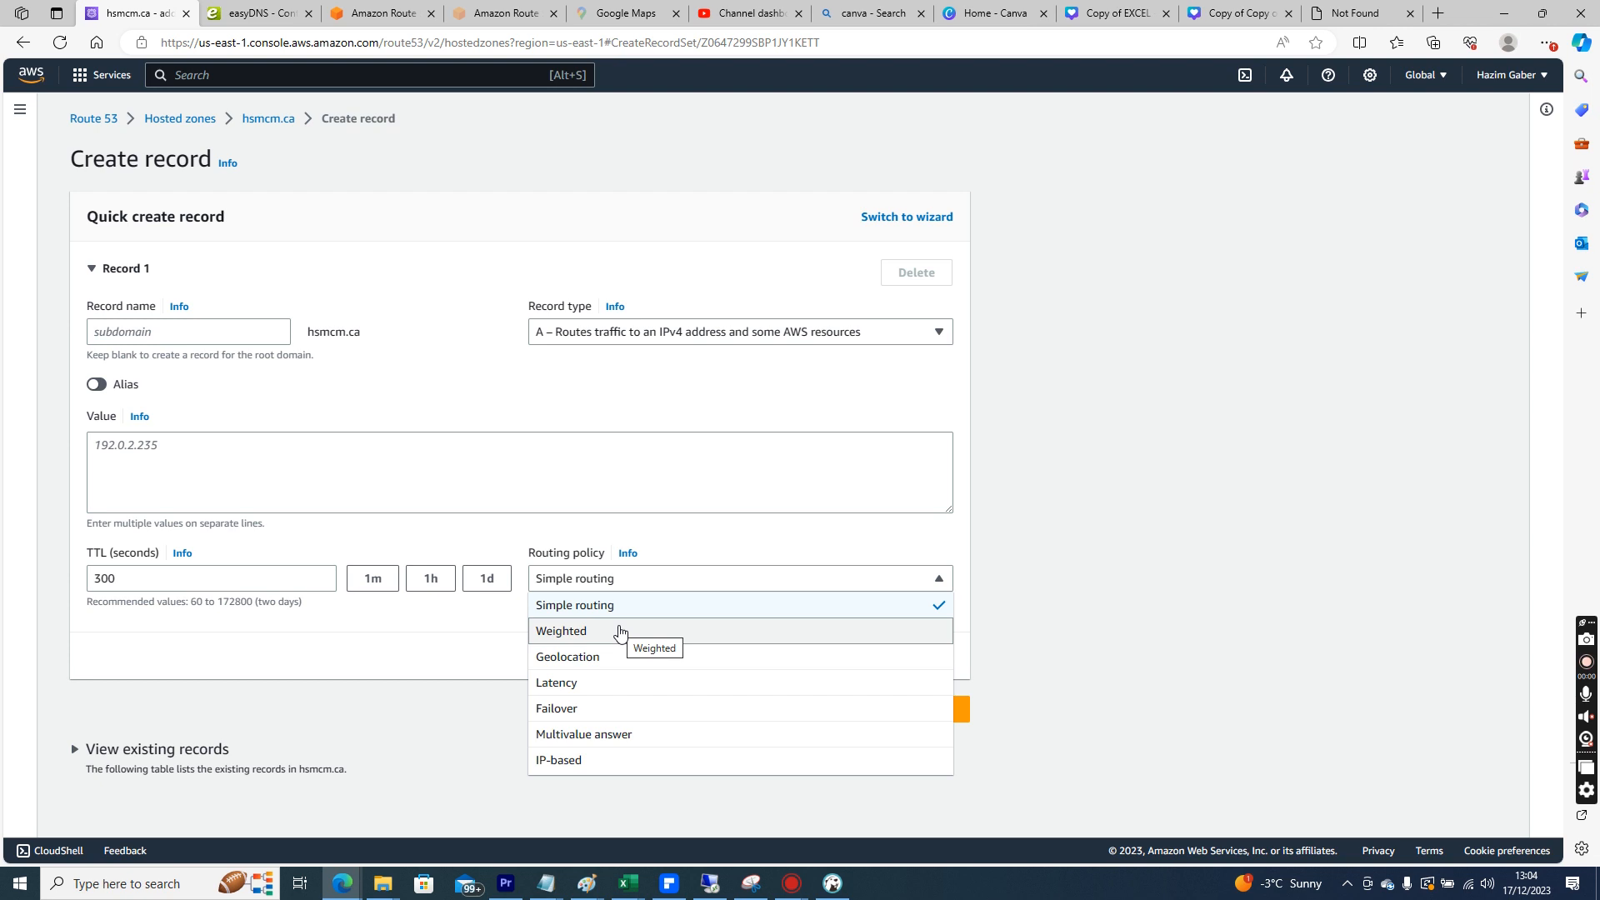
pyautogui.click(620, 633)
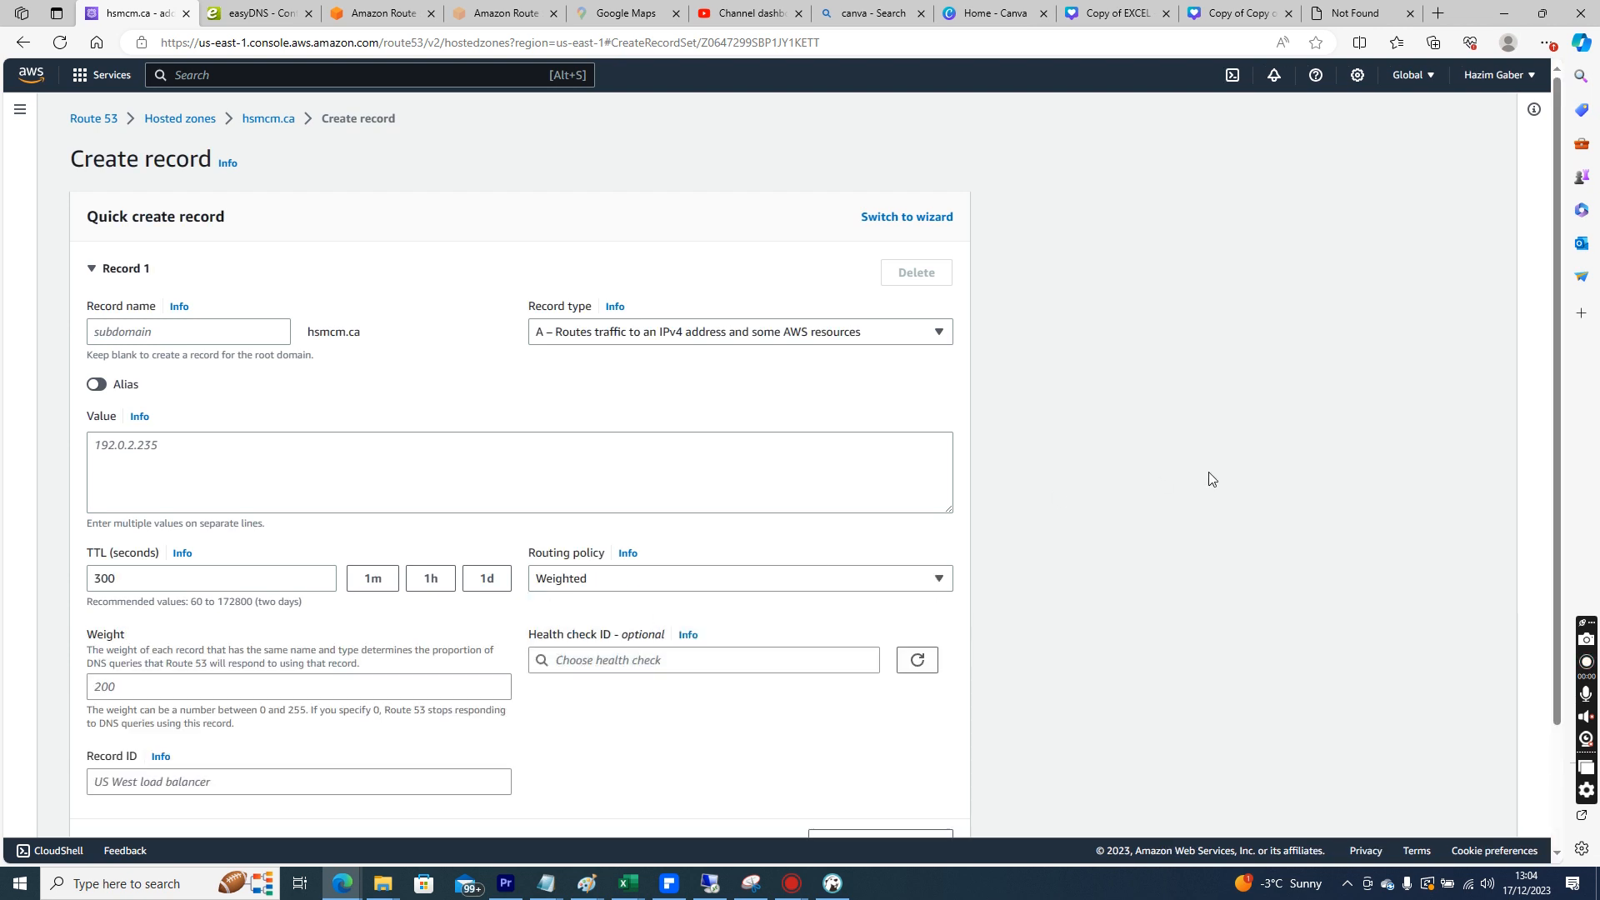
pyautogui.scroll(-2, 1558, 467)
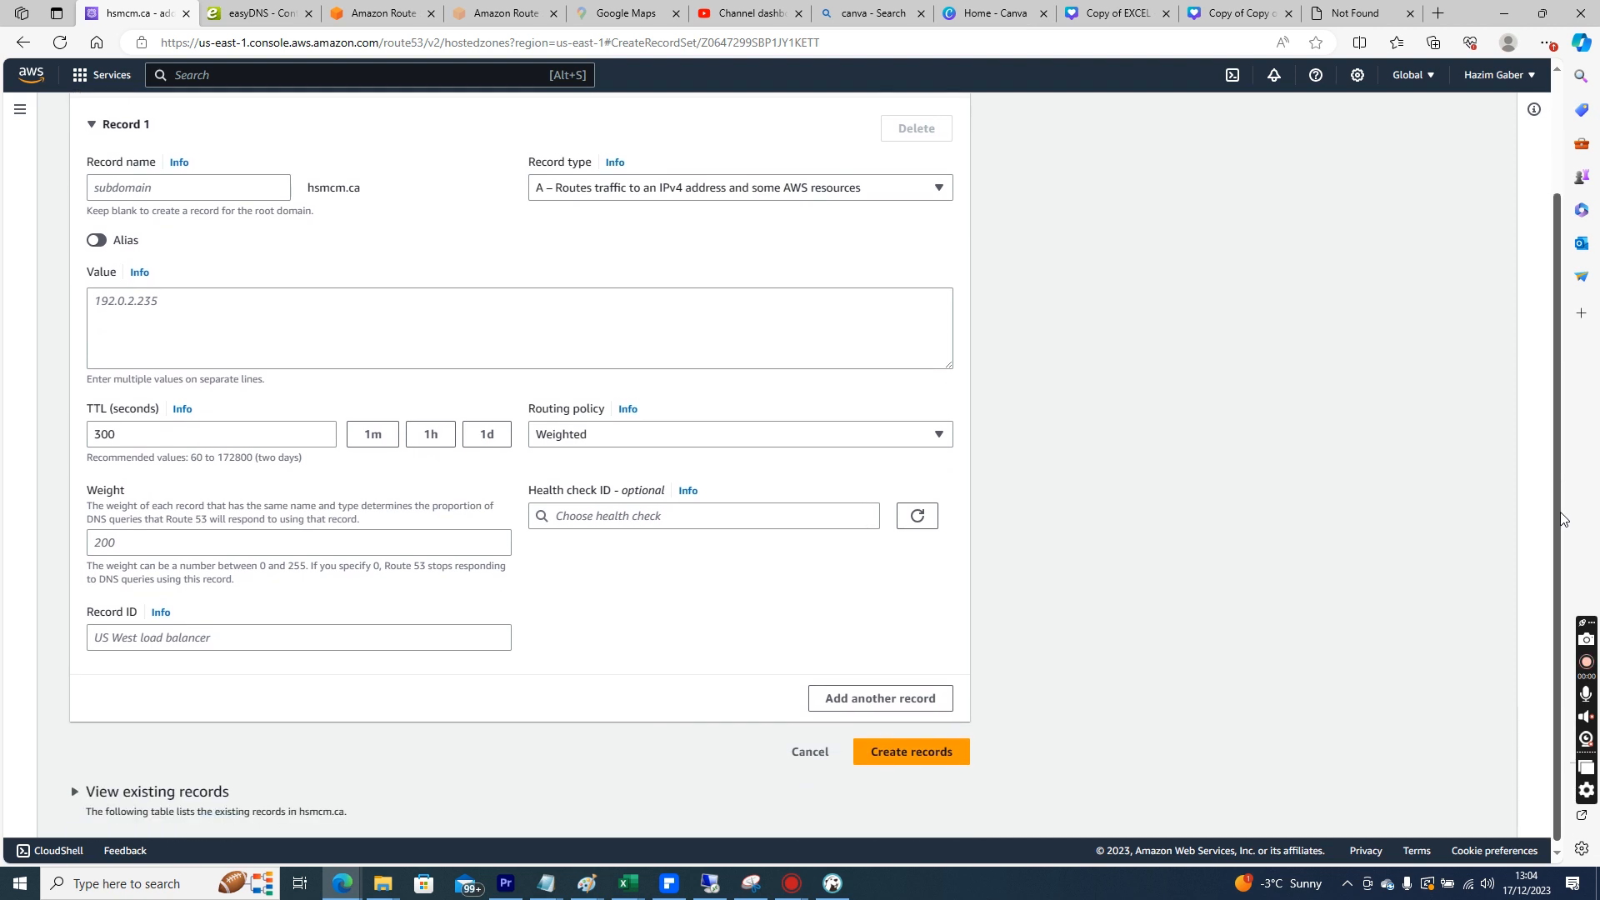
# Set the draft record's routing policy to Geolocation and browse the continents and countries offered as its location
pyautogui.scroll(1, 1563, 510)
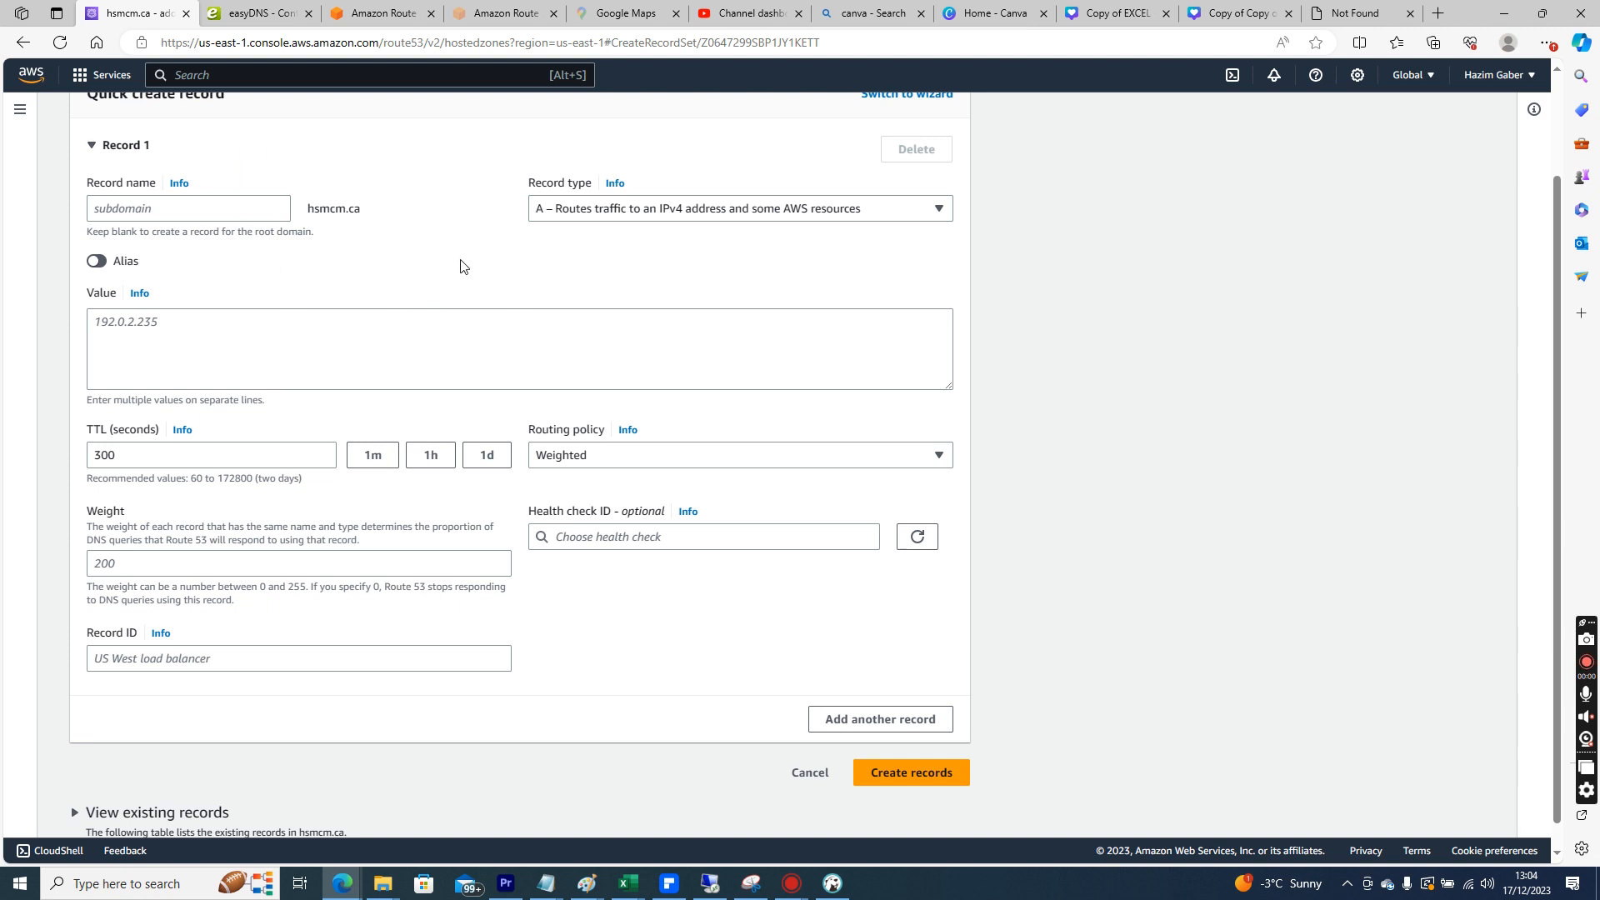
pyautogui.click(242, 334)
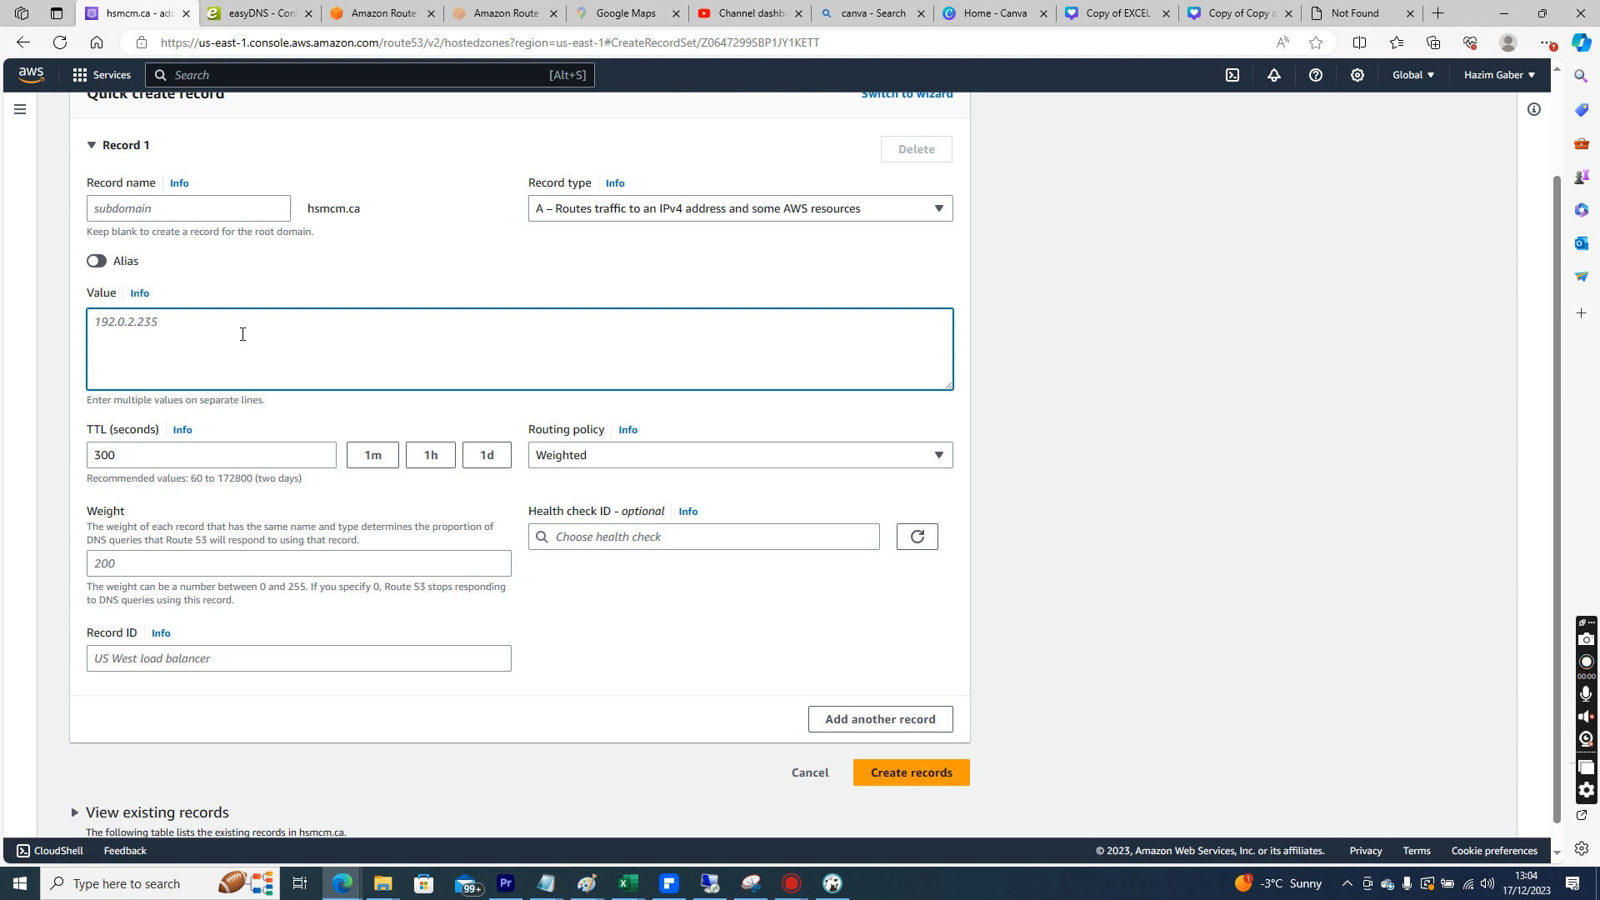
pyautogui.click(622, 464)
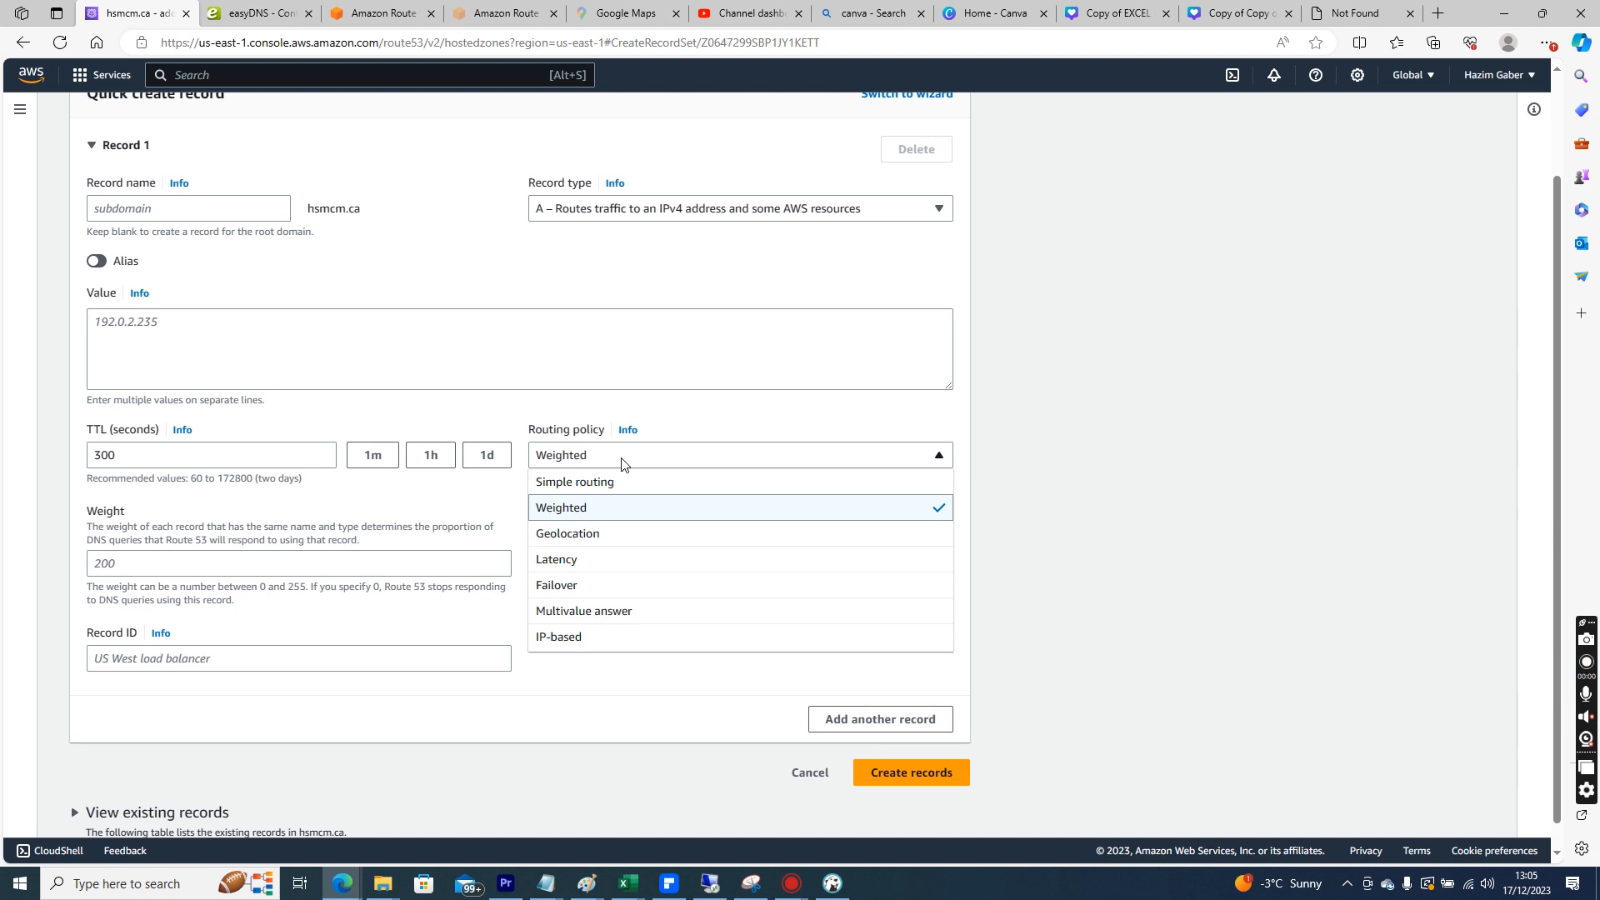
pyautogui.click(608, 537)
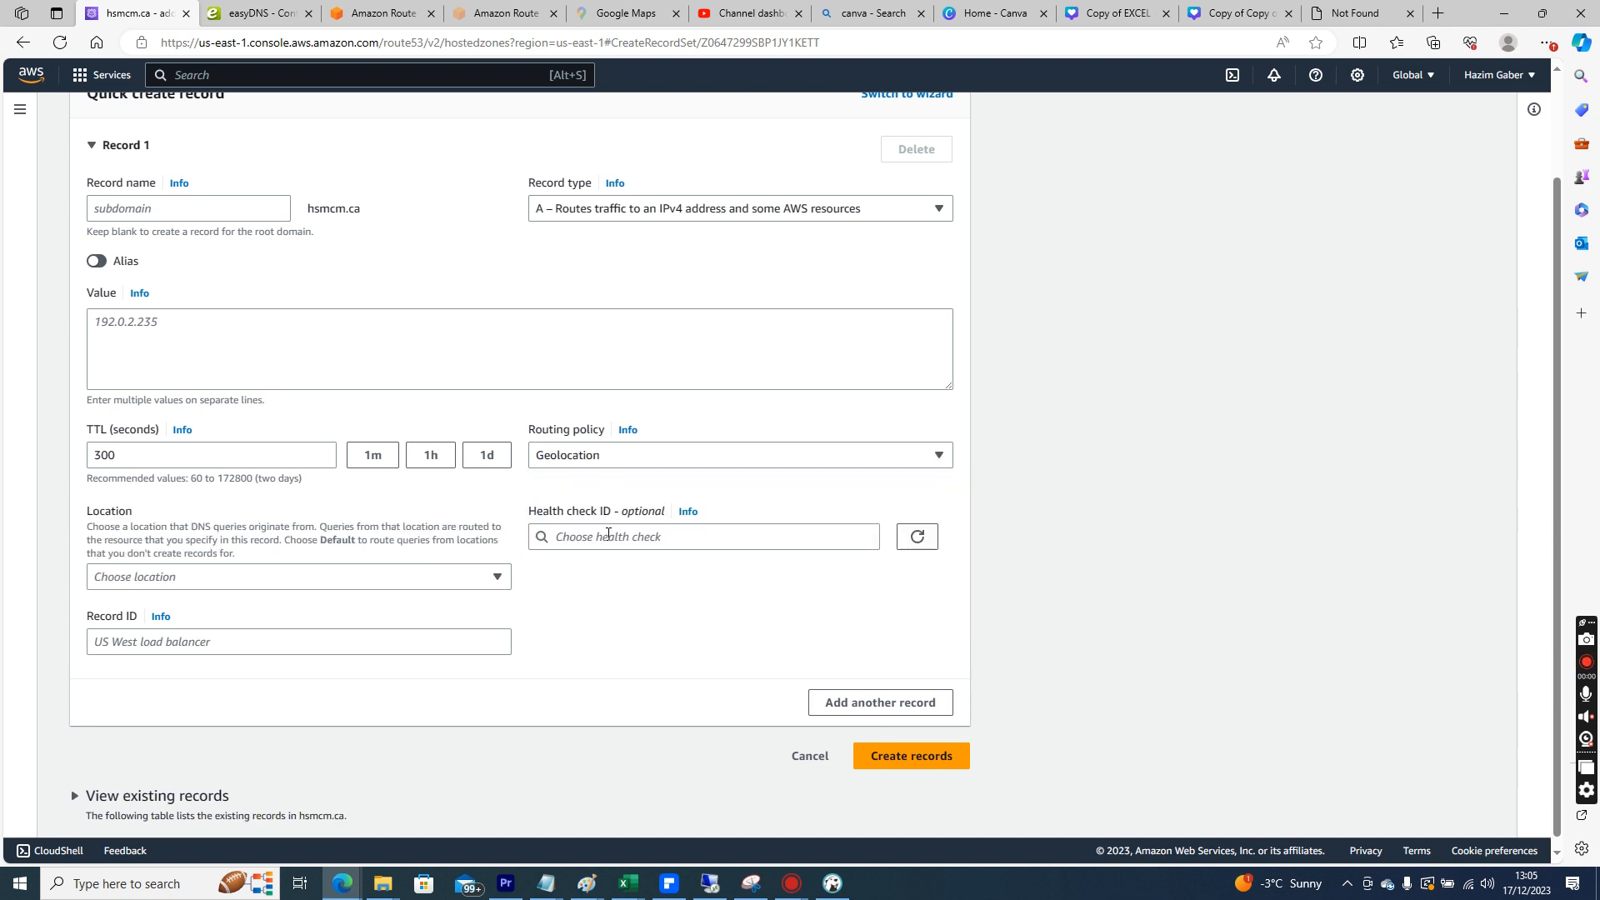
pyautogui.click(482, 578)
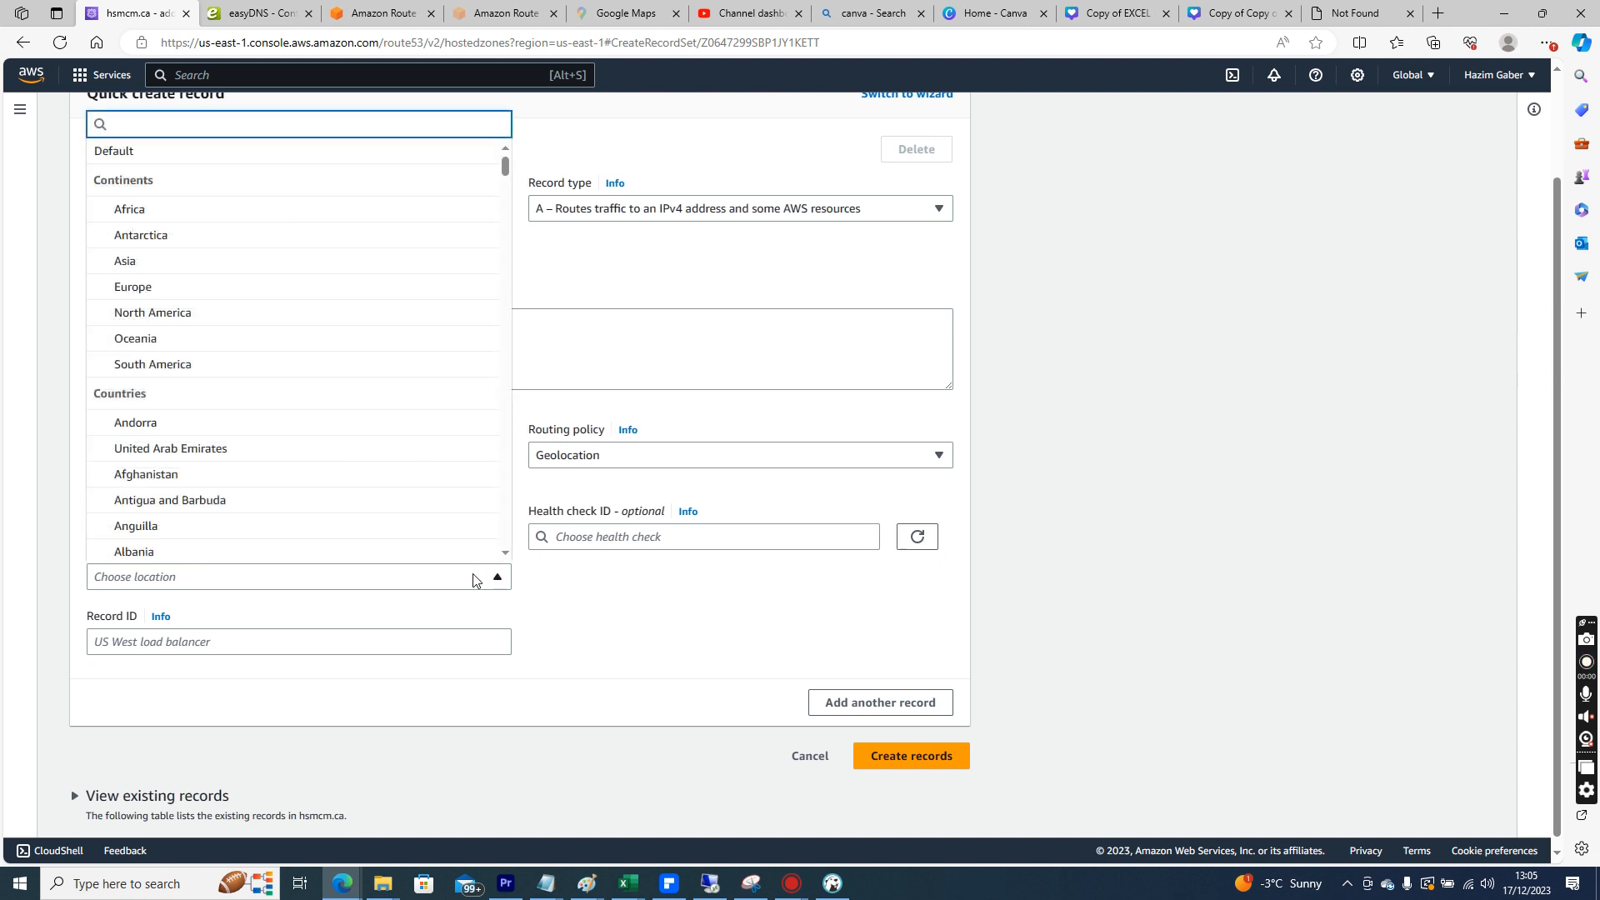
pyautogui.moveTo(506, 164); pyautogui.dragTo(510, 596)
pyautogui.click(664, 639)
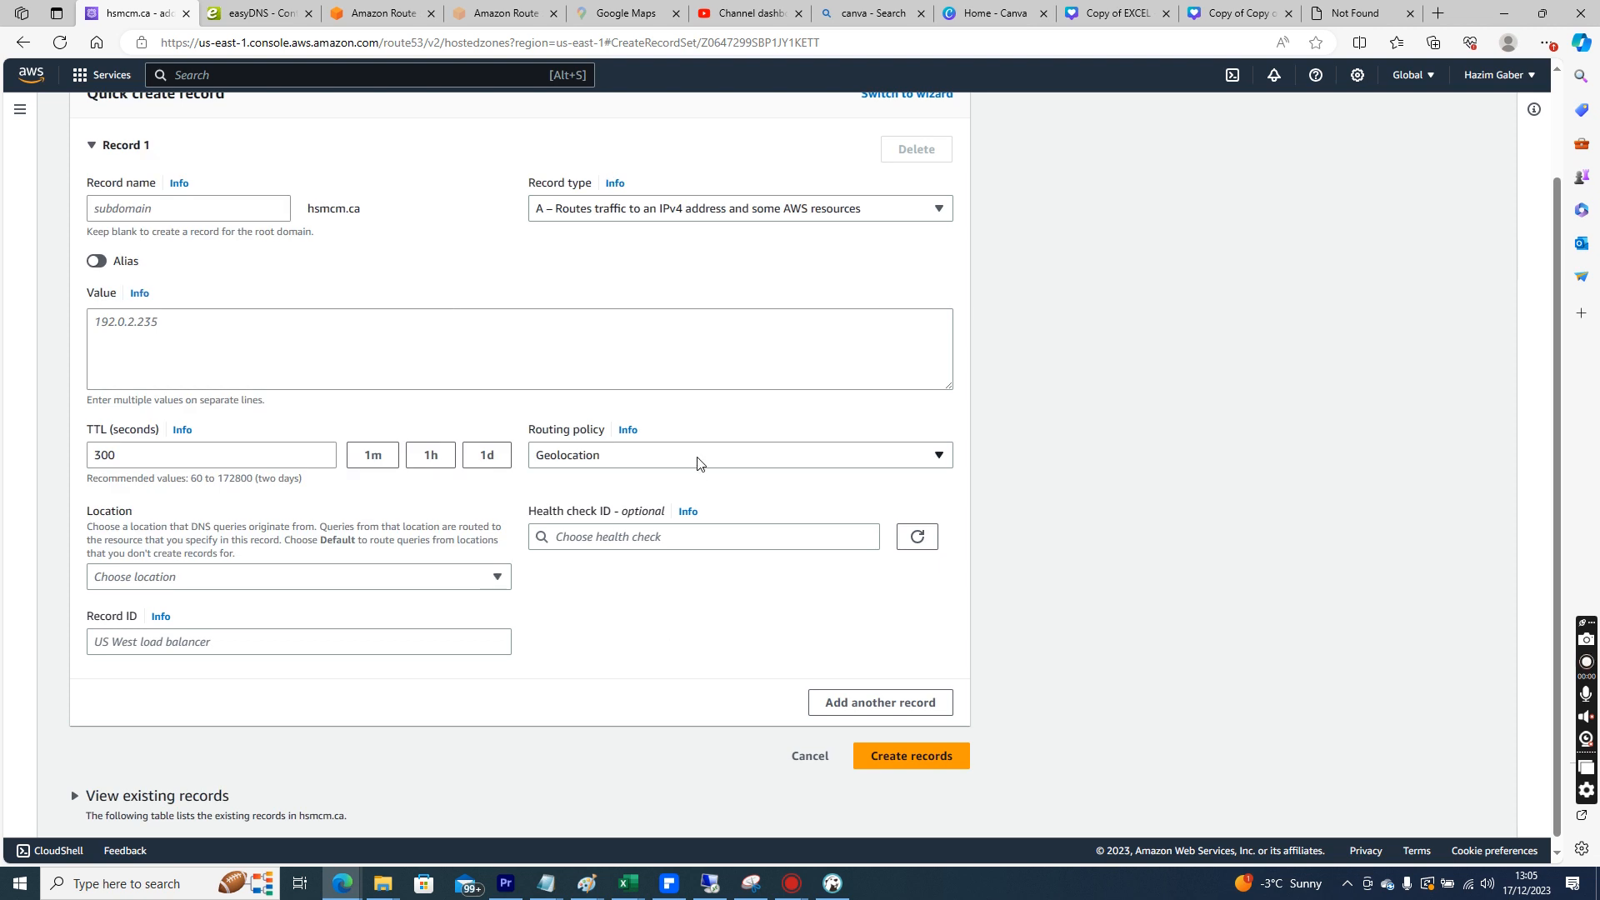
# Switch the routing policy to Latency and browse the AWS regions available for the record
pyautogui.click(670, 457)
pyautogui.click(598, 557)
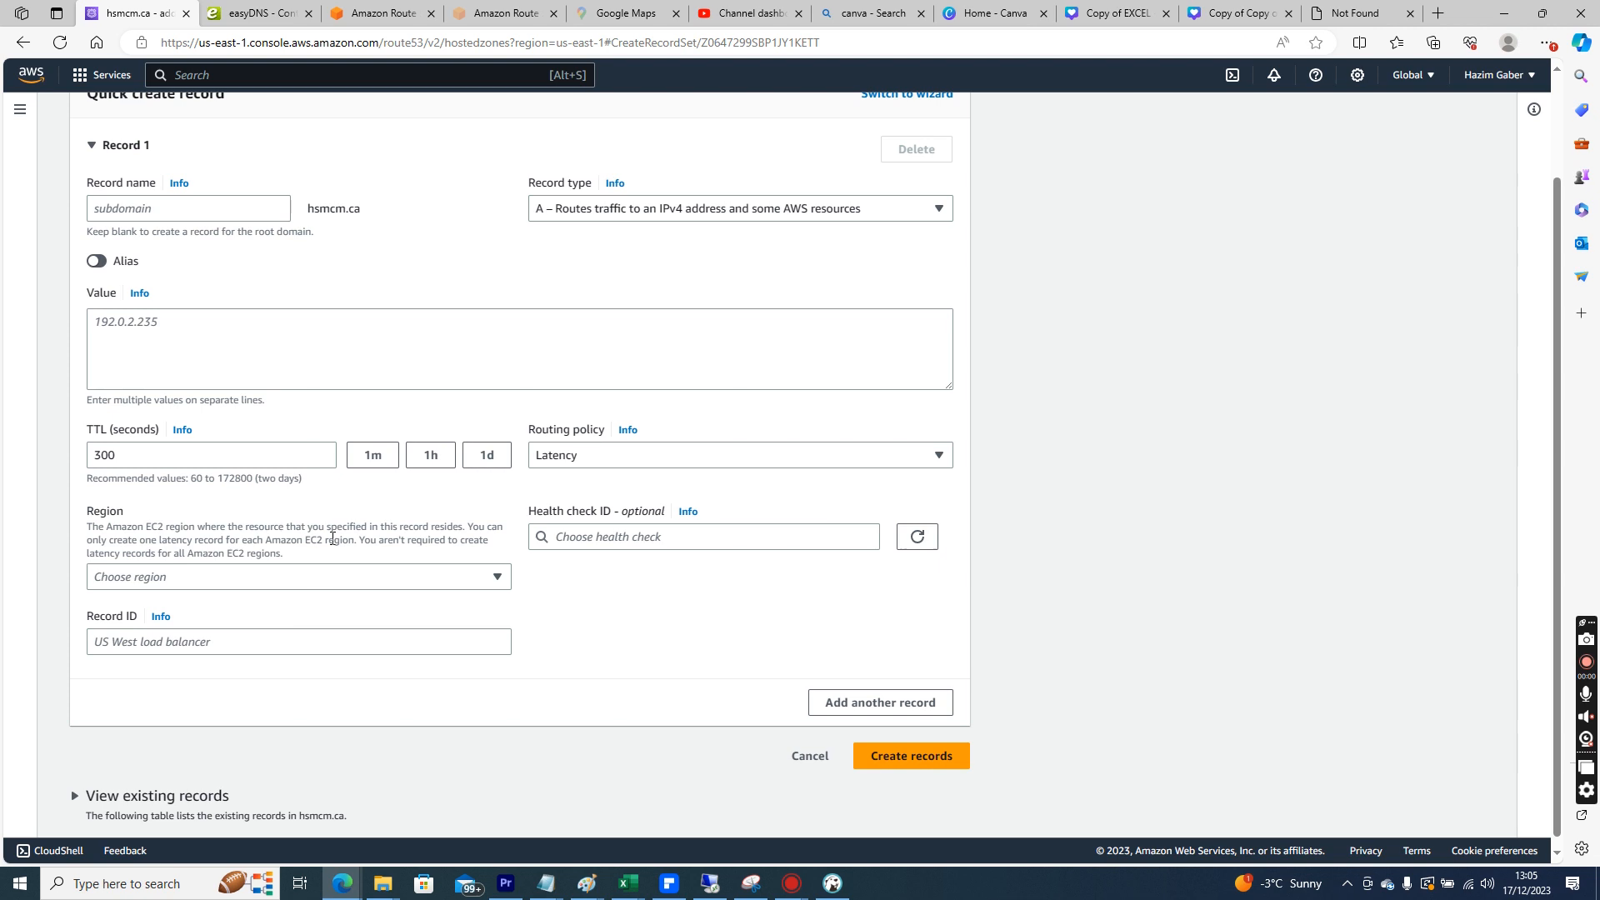
pyautogui.click(332, 576)
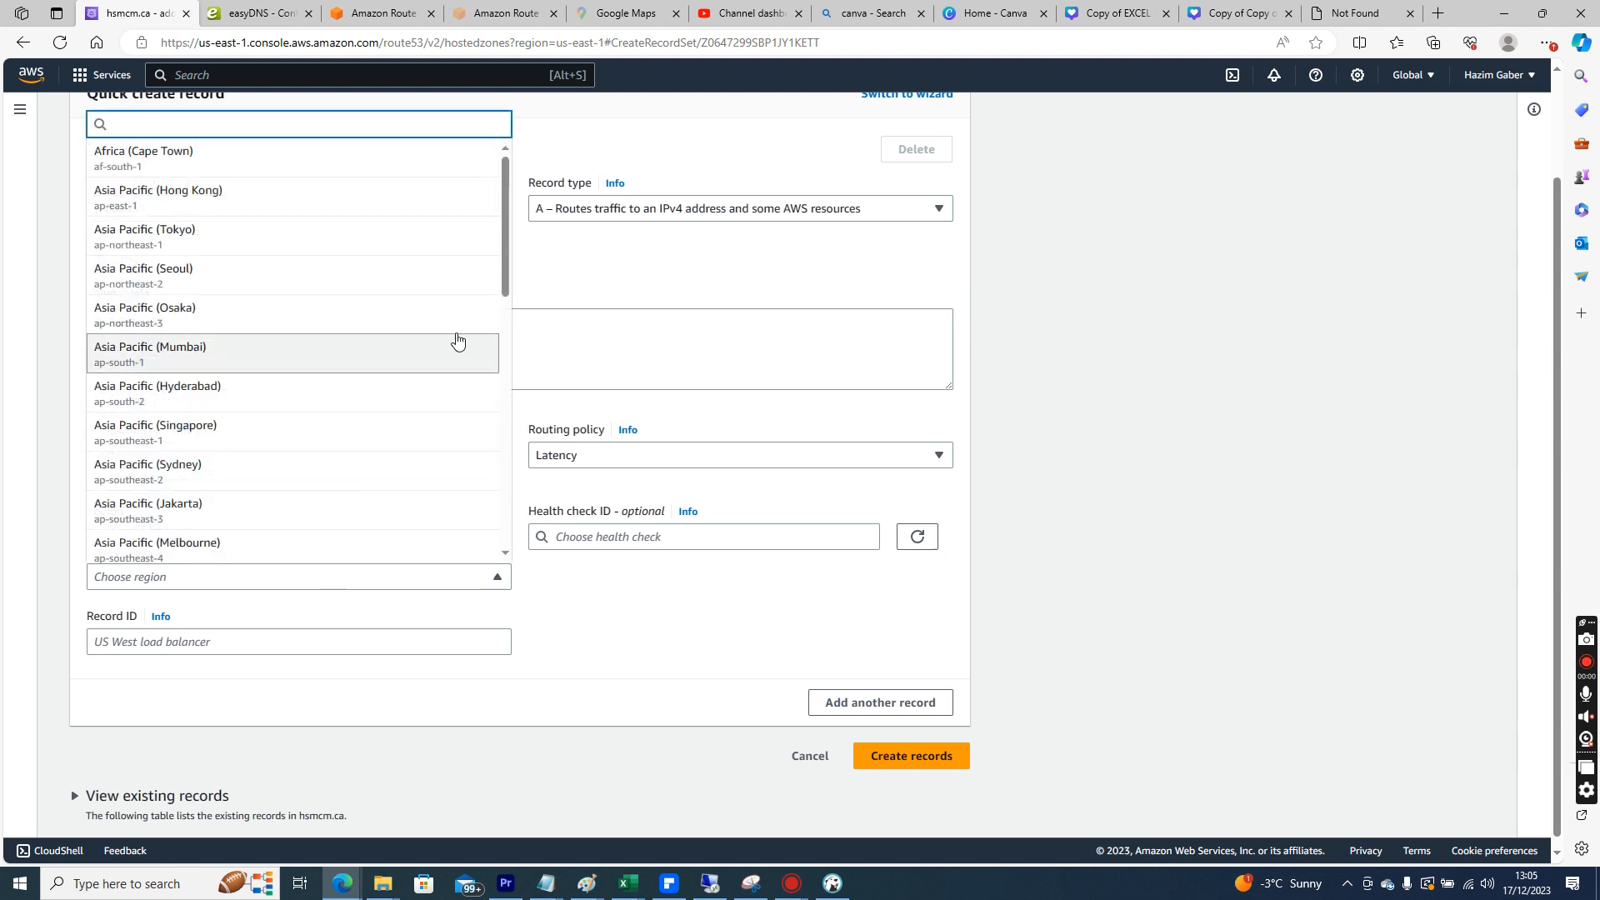
pyautogui.moveTo(503, 232); pyautogui.dragTo(460, 204)
# Set the routing policy to Failover, review the failover record types, and switch the policy to Multivalue answer
pyautogui.click(583, 455)
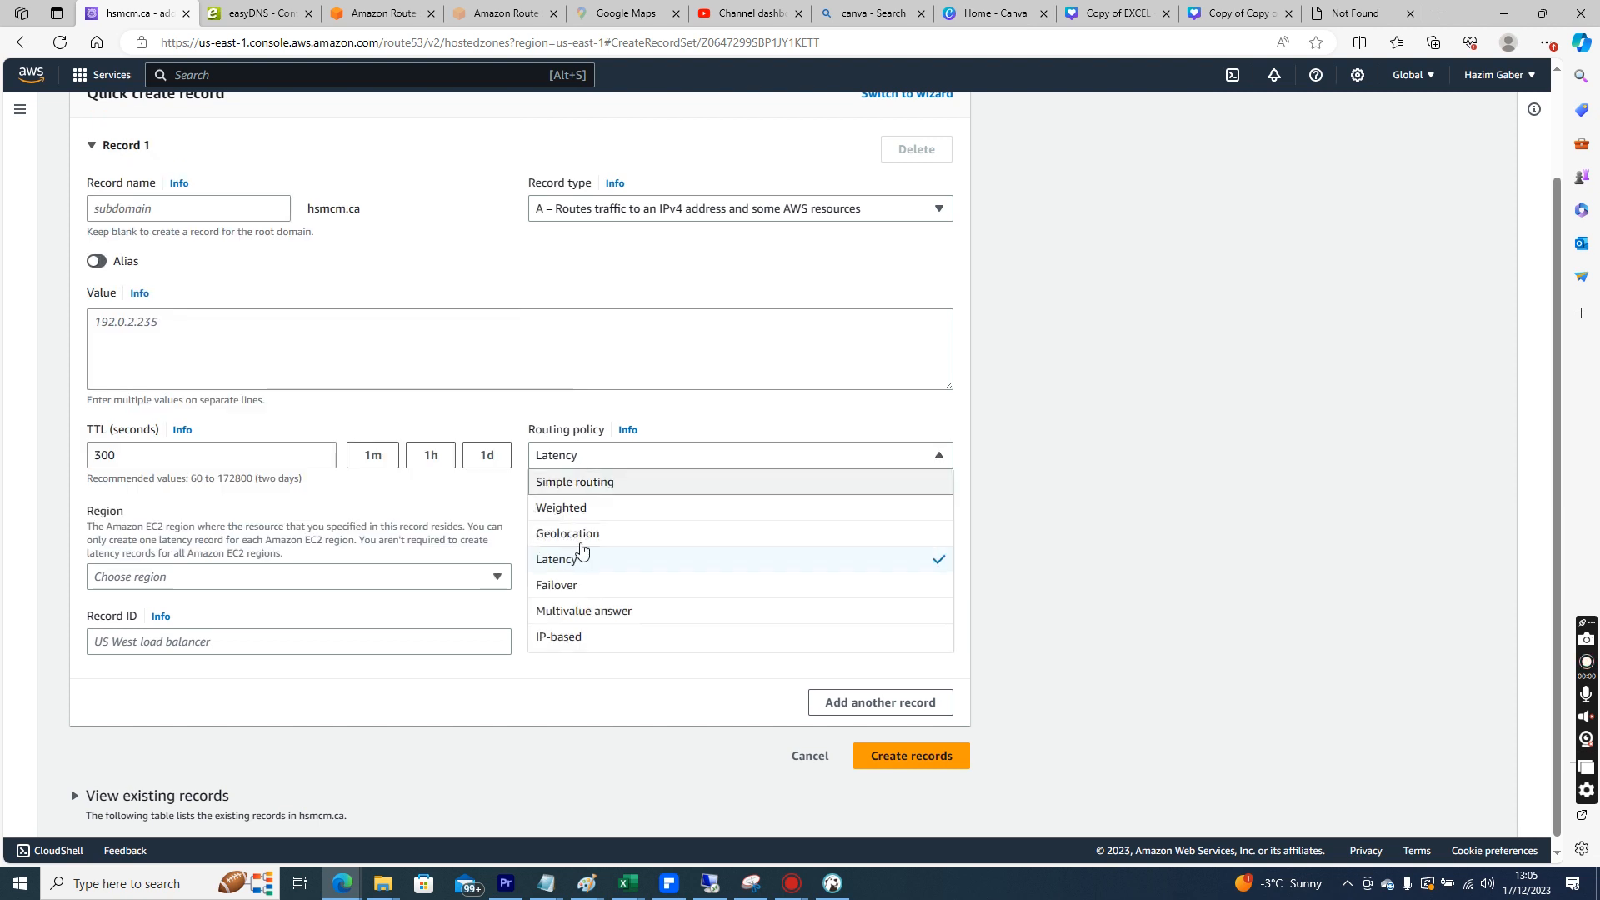
pyautogui.click(584, 585)
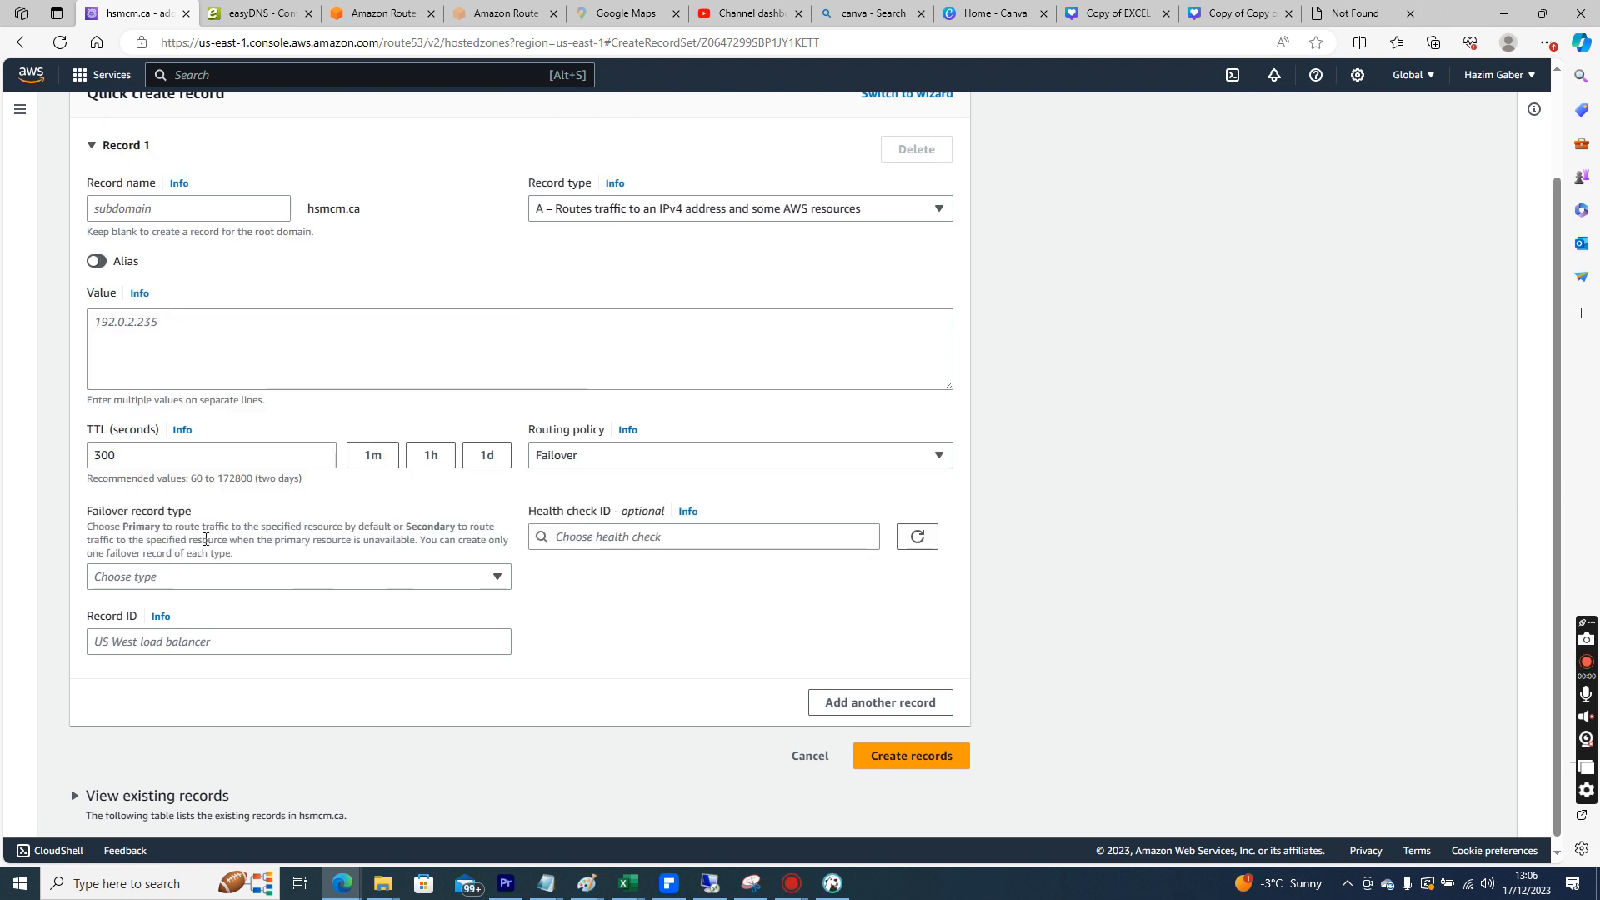
pyautogui.click(307, 583)
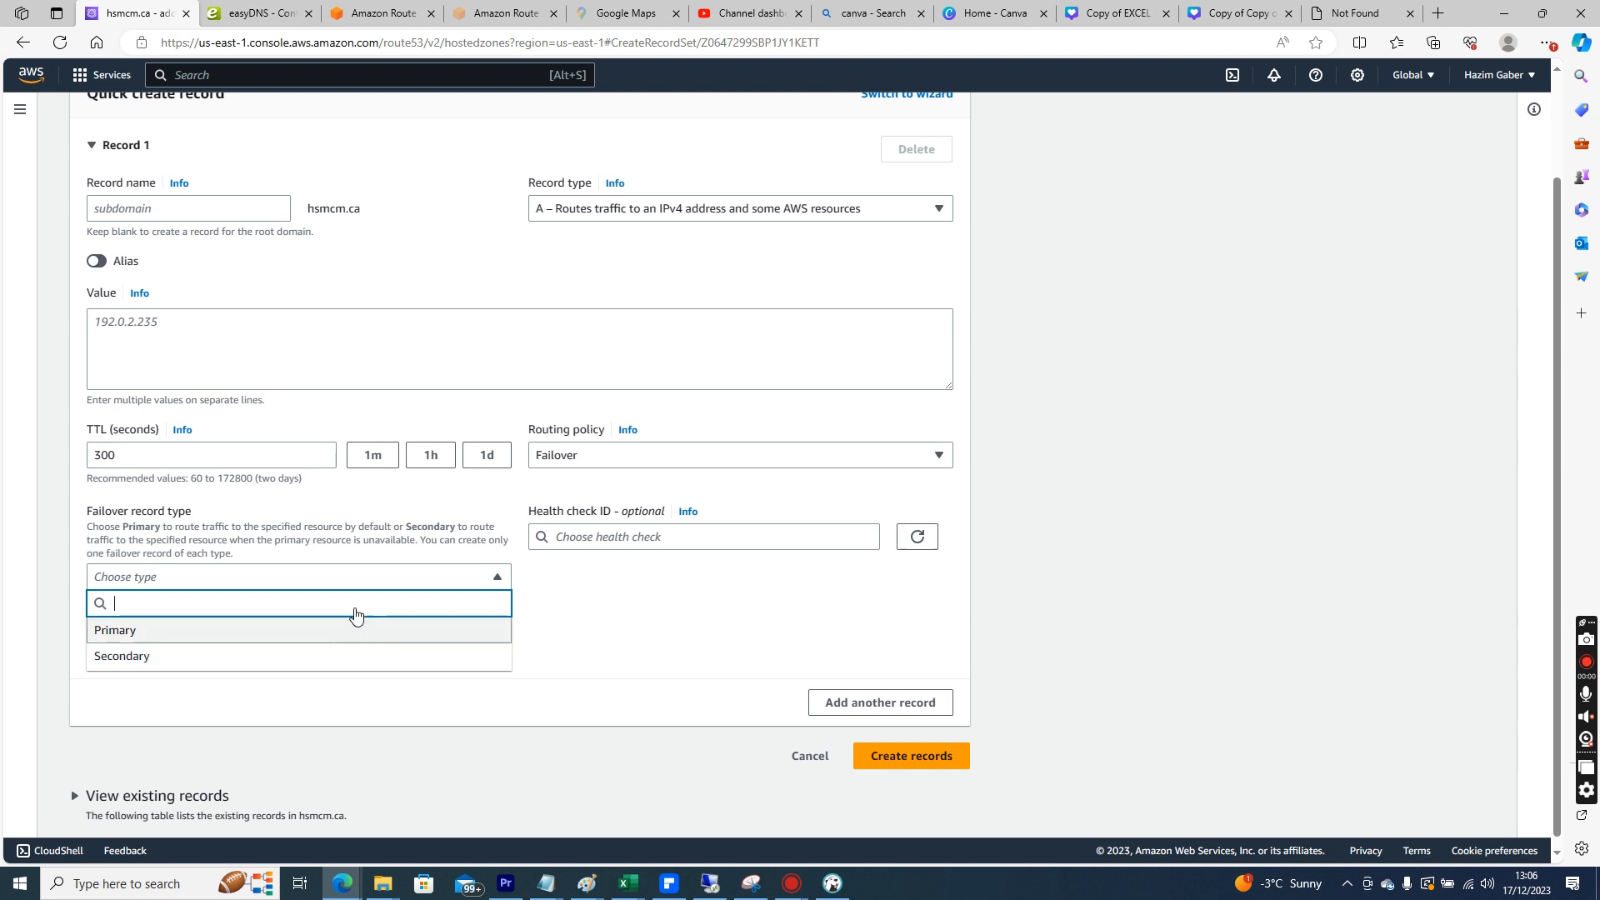
pyautogui.click(655, 459)
pyautogui.click(653, 611)
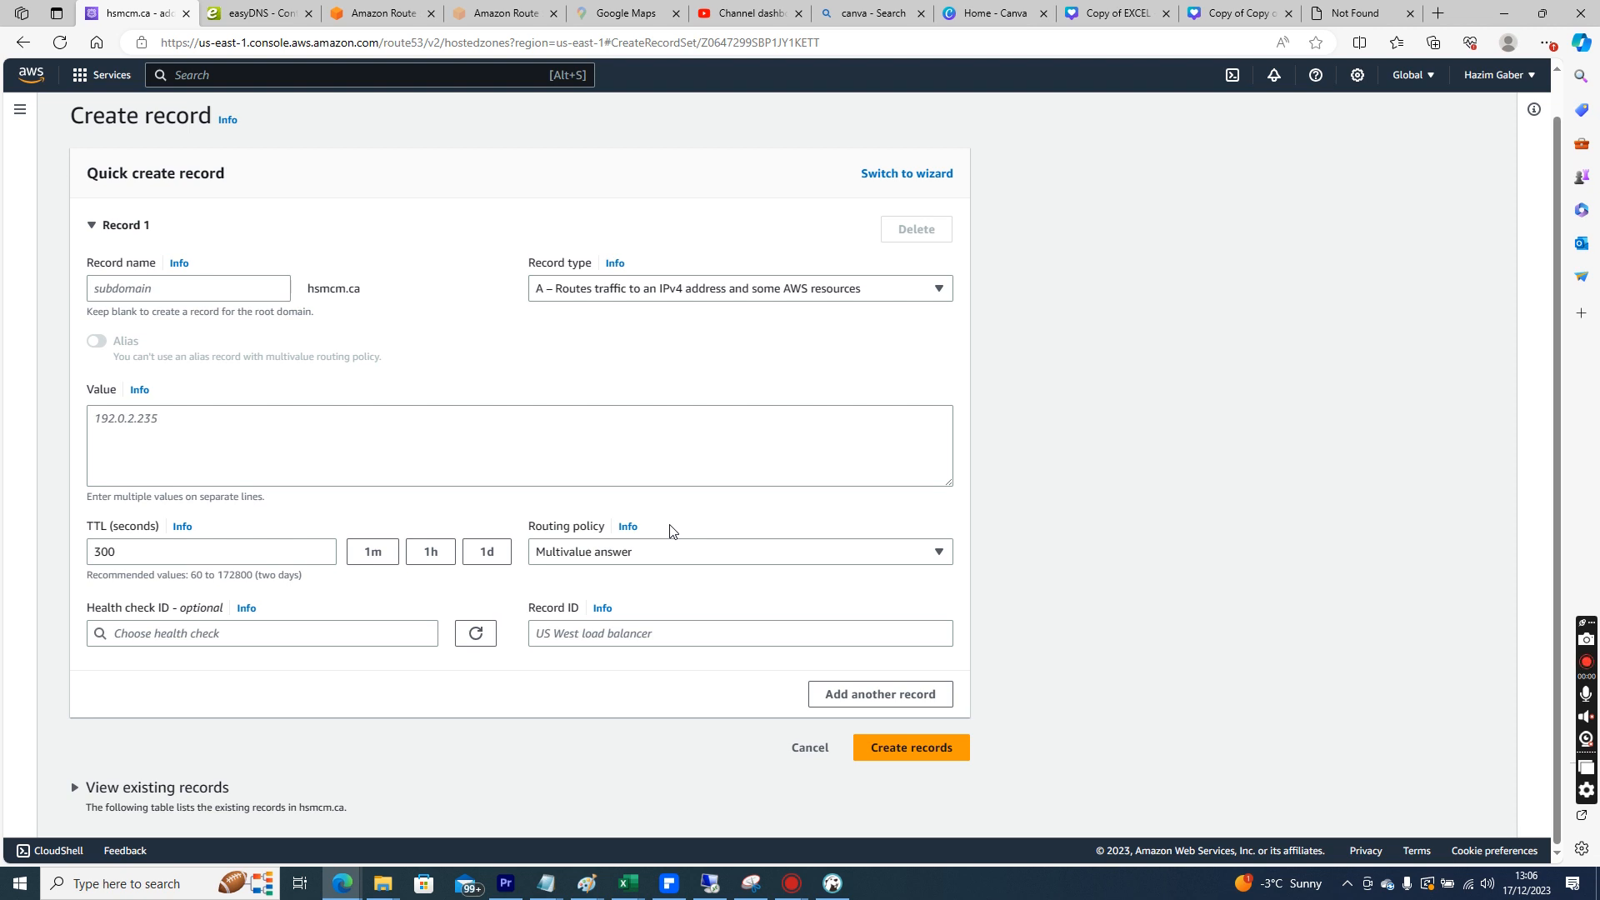
# Change the routing policy to IP-based and try to enter 192.168.0.0/24 as the CIDR location
pyautogui.click(669, 554)
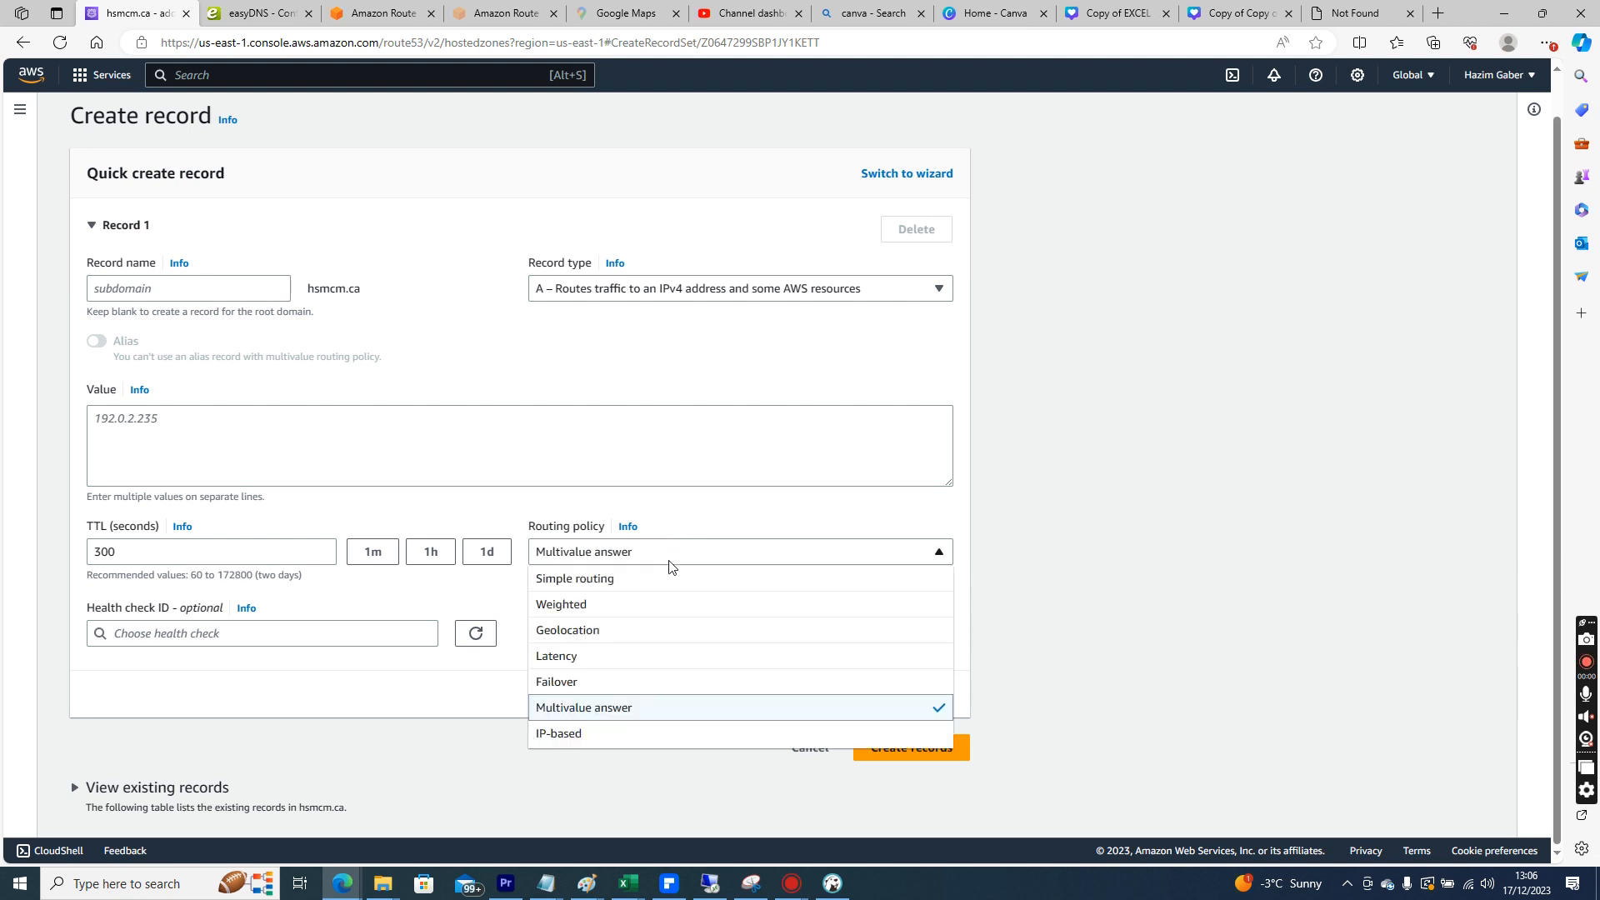
pyautogui.click(597, 731)
pyautogui.click(390, 628)
pyautogui.click(380, 637)
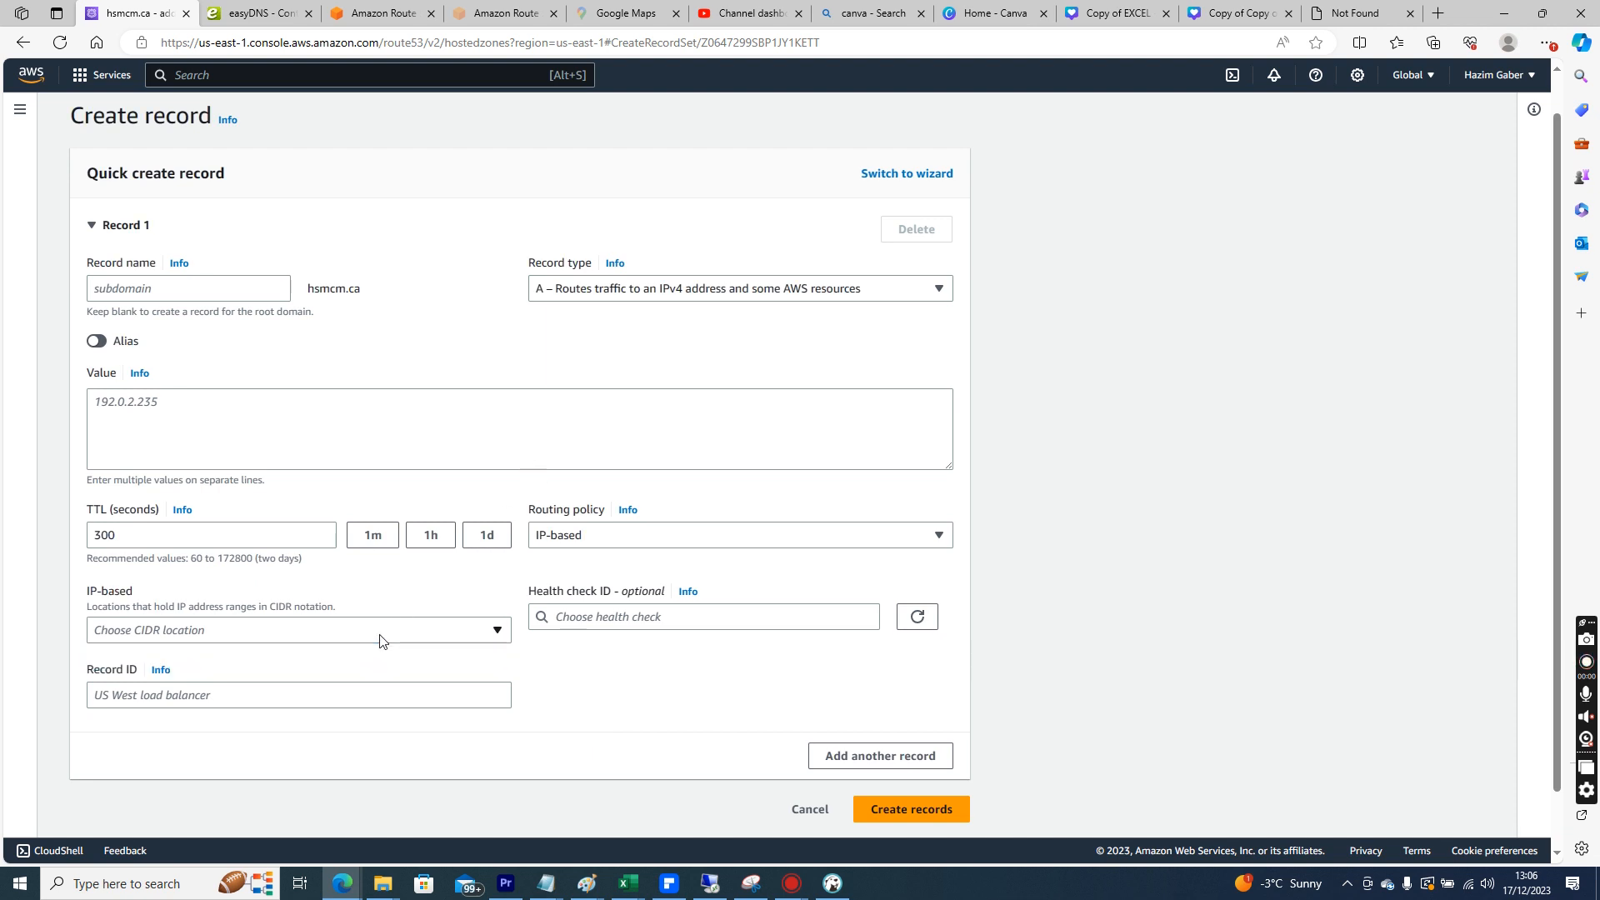
pyautogui.click(356, 638)
pyautogui.write('192.1')
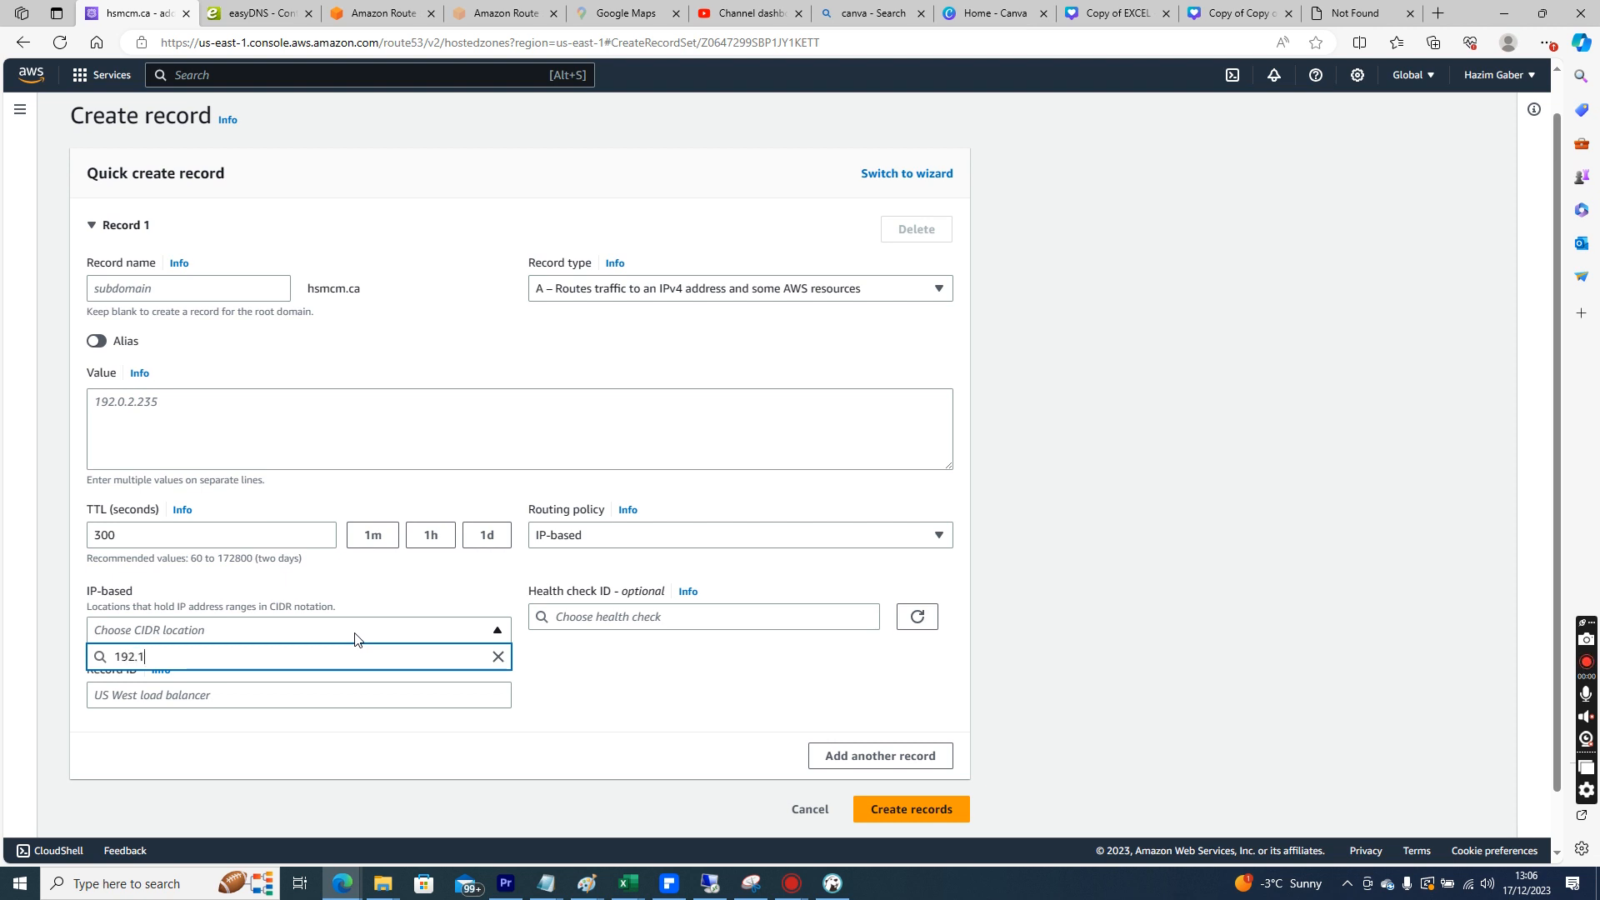
pyautogui.write('68.0.0/24')
pyautogui.click(614, 703)
# Try again to enter 192.168.0.0/24 as the CIDR location, and leave the location unset
pyautogui.click(279, 631)
pyautogui.write('192.168.0.0/24')
pyautogui.tripleClick(183, 657)
pyautogui.click(318, 658)
pyautogui.click(305, 631)
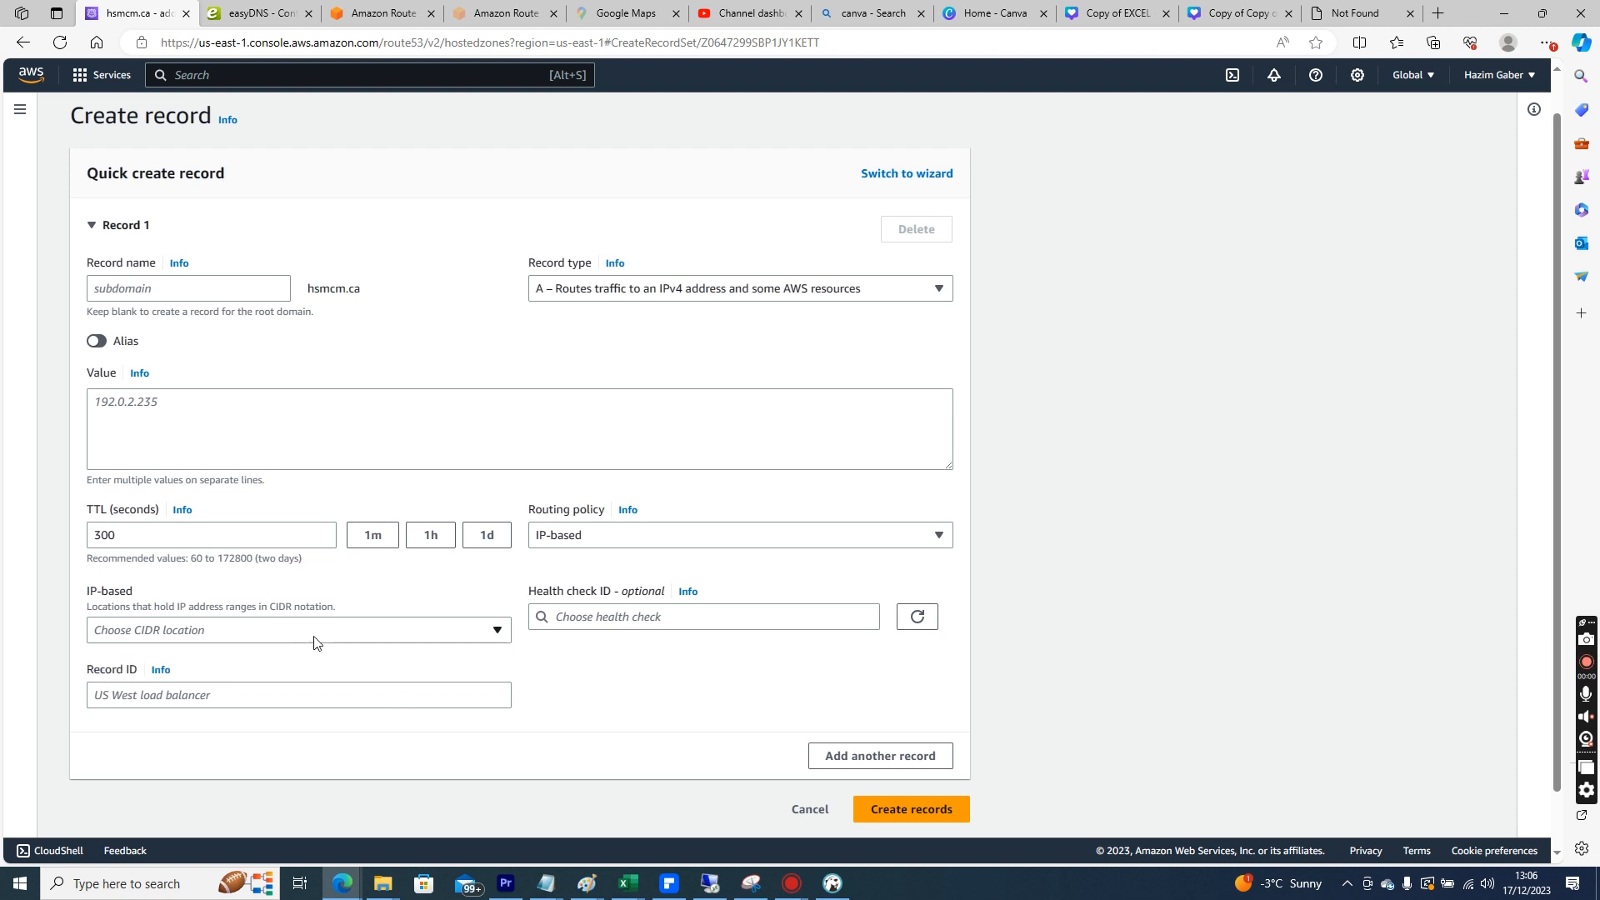
pyautogui.click(337, 619)
pyautogui.write('1')
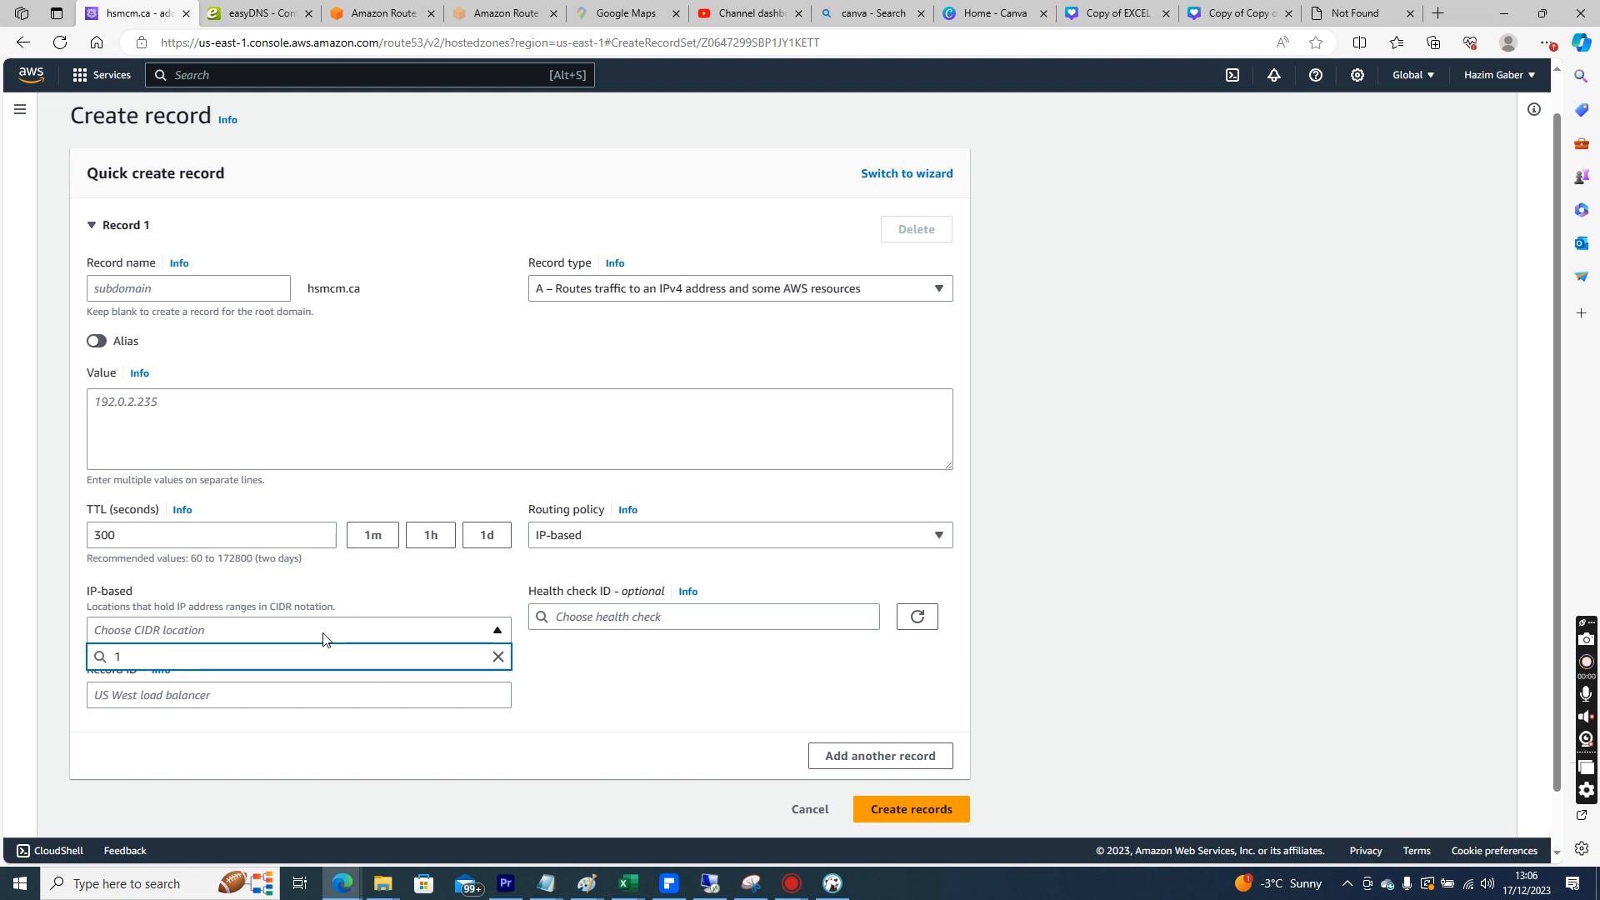
pyautogui.click(324, 639)
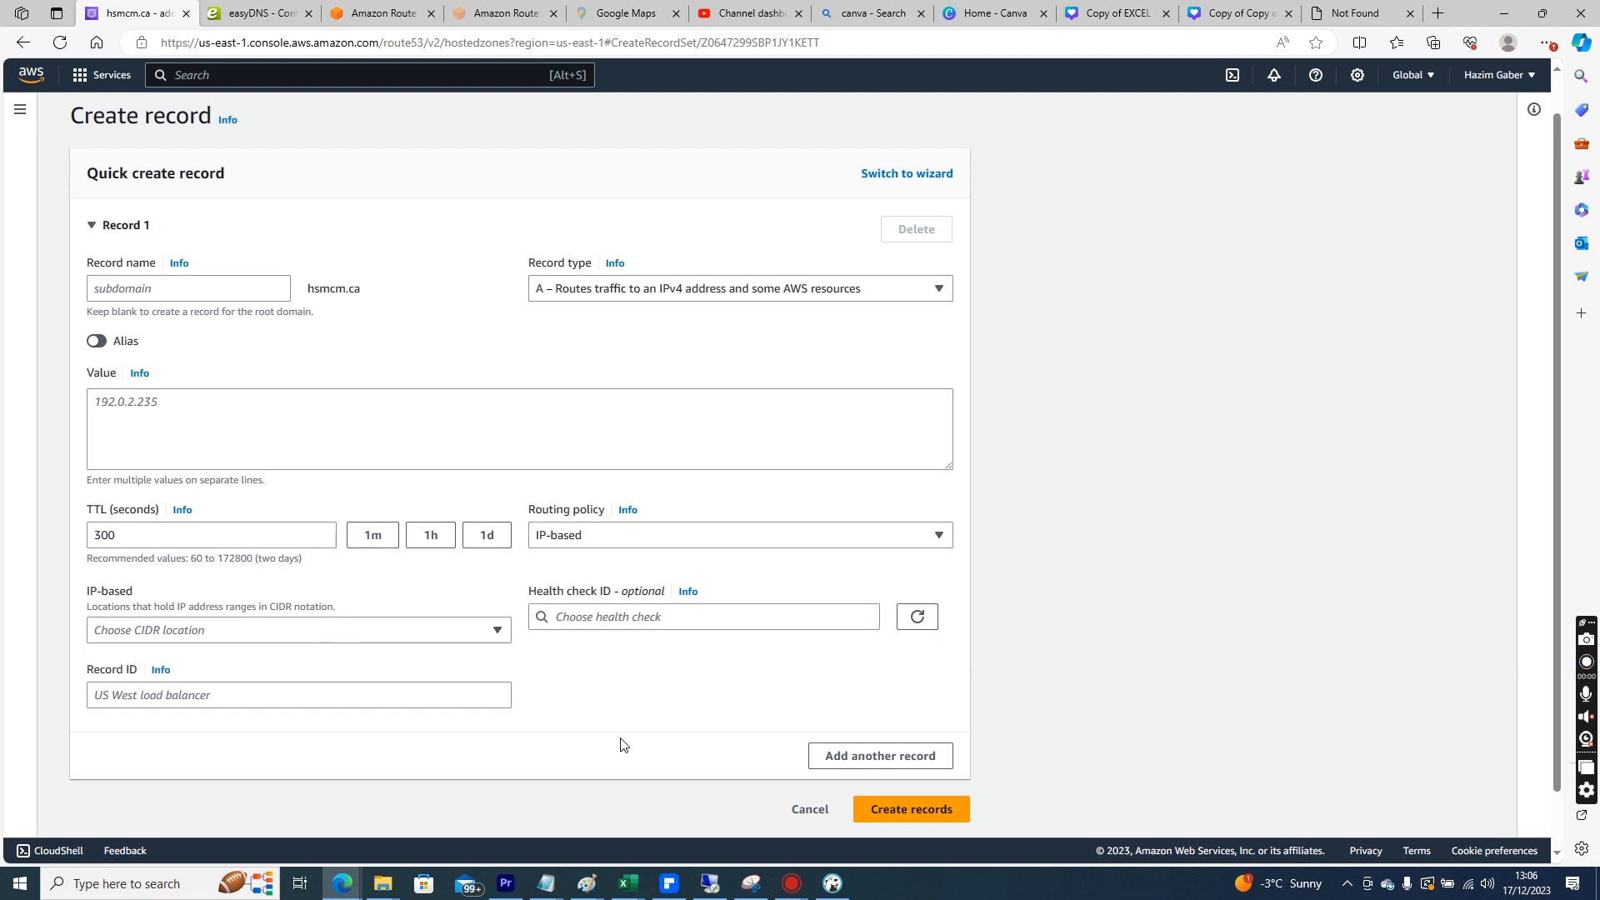
# Add a second record to the hsmcm.ca record creation form
pyautogui.click(862, 766)
pyautogui.scroll(-5, 1562, 656)
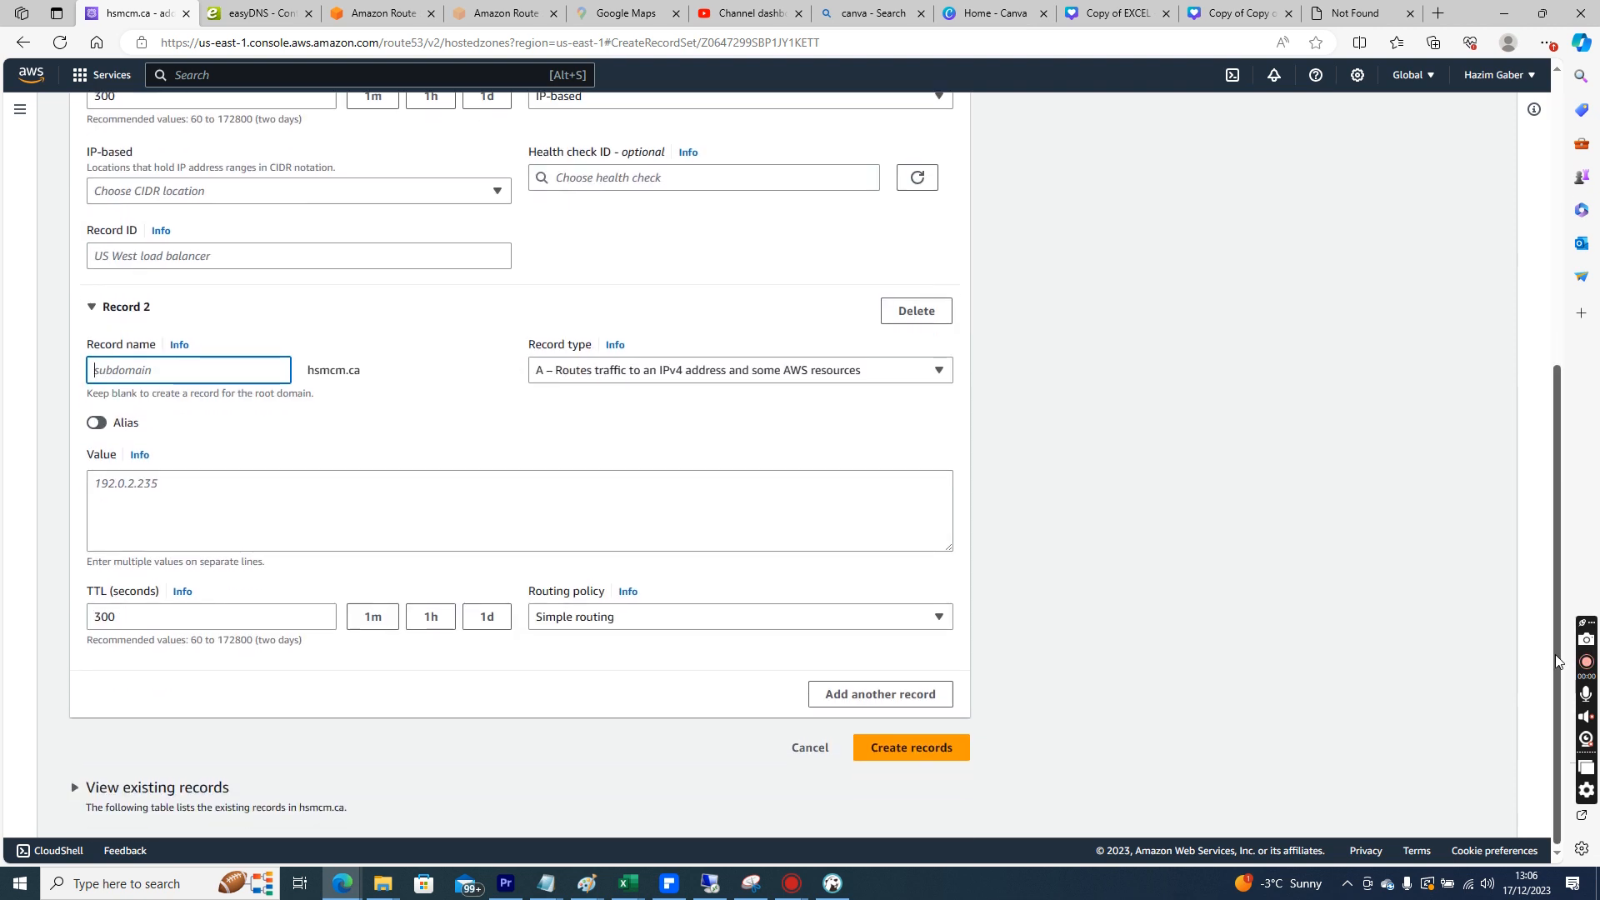